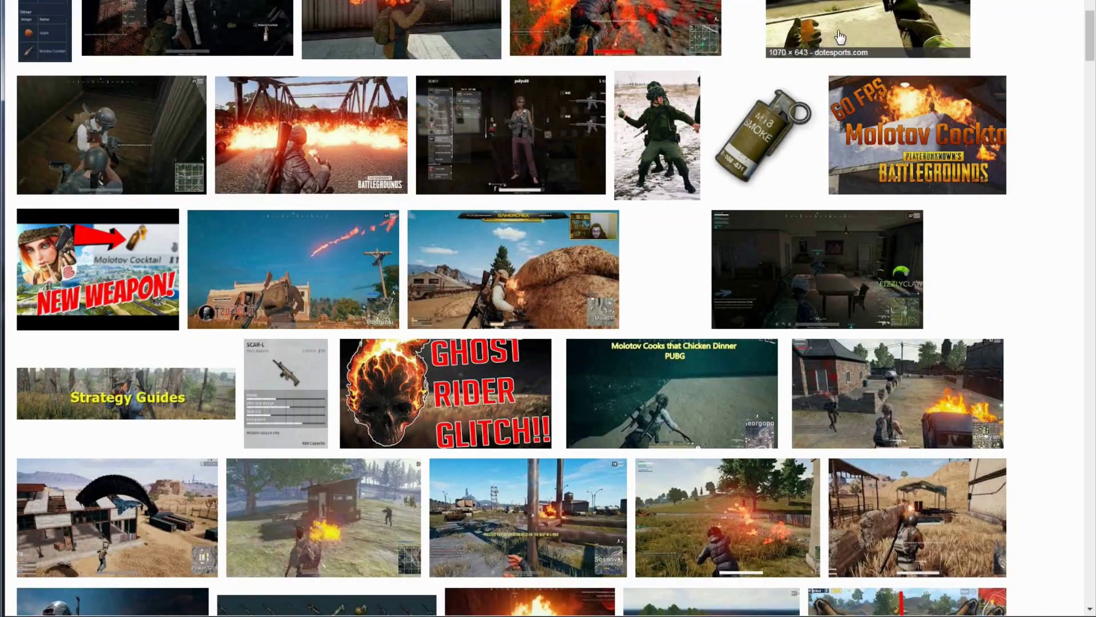
Browse the PUBG image search results for a molotov cocktail reference picture.
click(378, 144)
scroll(719, 467, down, 2)
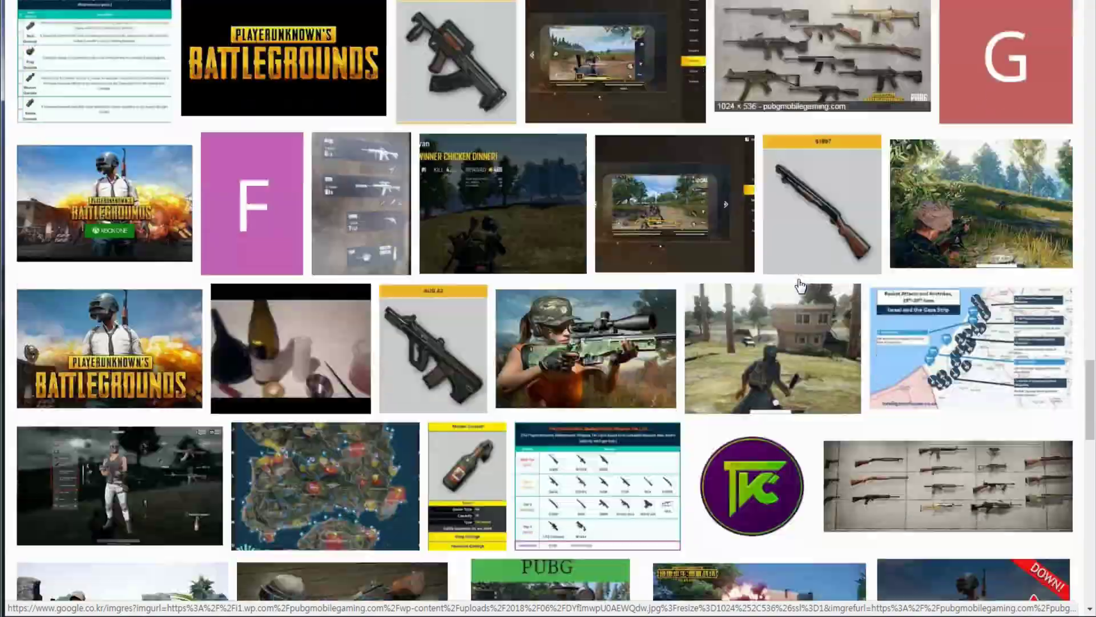
scroll(801, 282, down, 5)
click(479, 233)
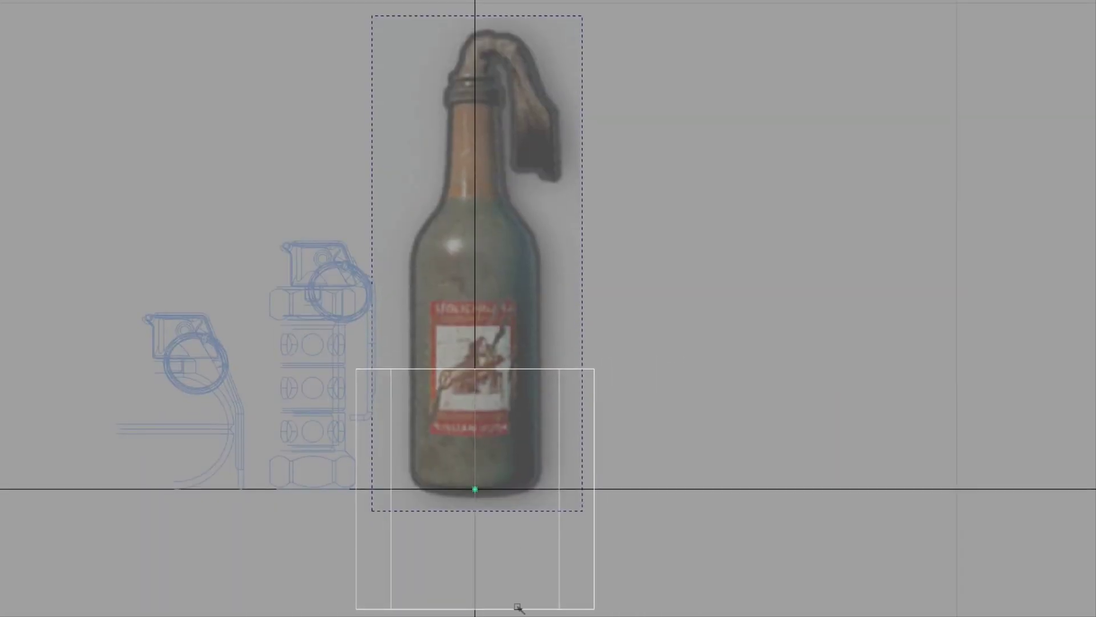
Scale the cylinder to match the width and height of the bottle's straight body in the reference image.
middle_click(660, 491)
alt+middle_drag(611, 404, 617, 485)
middle_drag(731, 440, 606, 526)
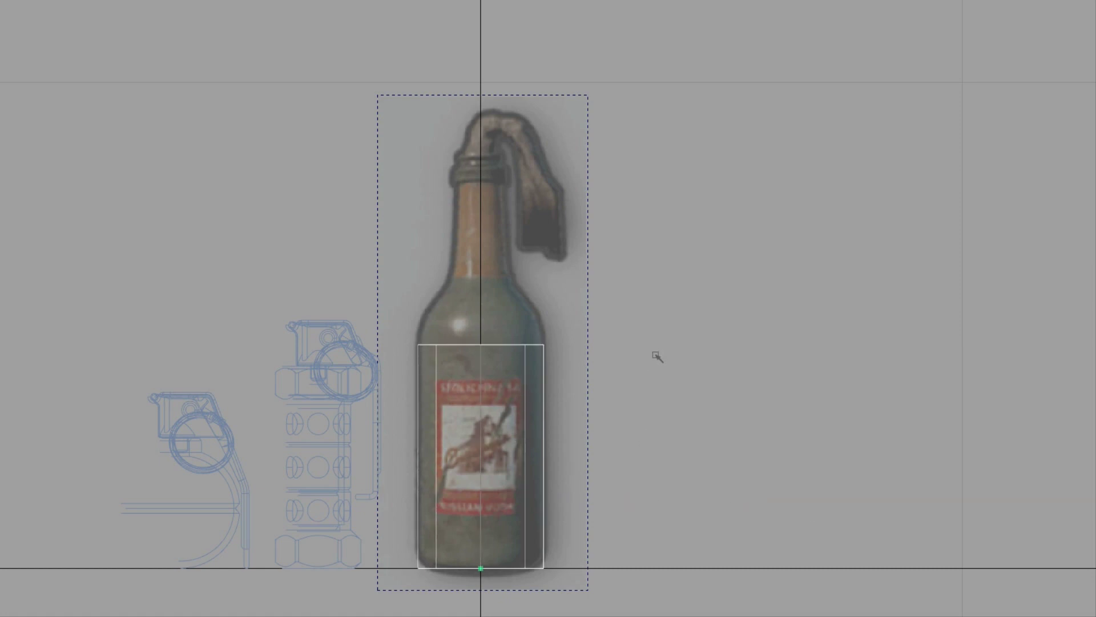
alt+middle_drag(582, 397, 580, 325)
alt+right_drag(580, 325, 612, 301)
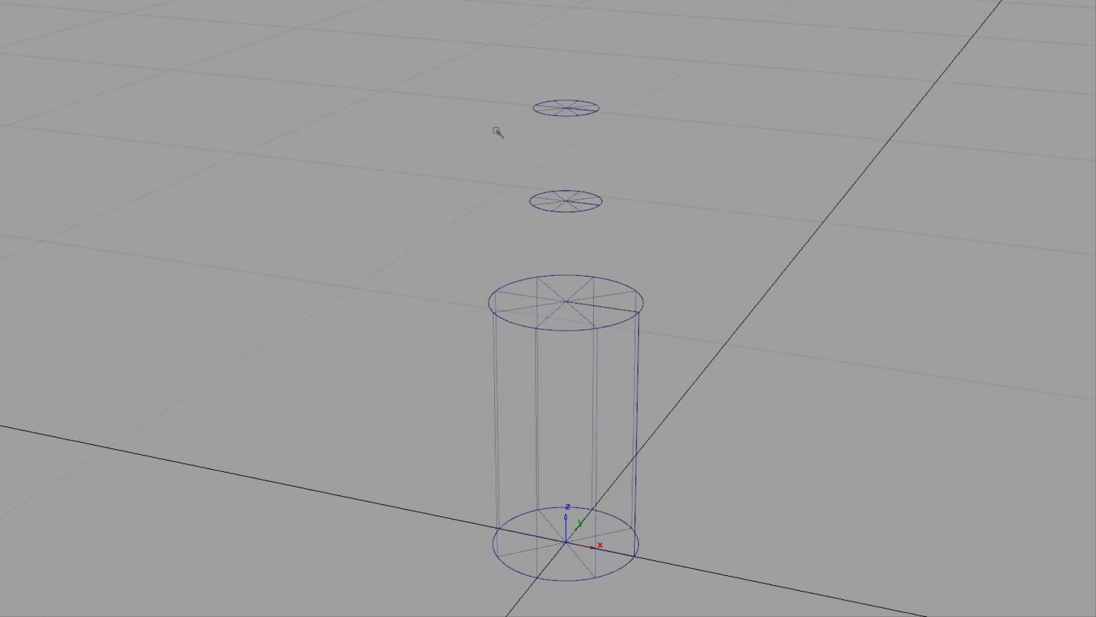
Adjust the neck cylinder's control points to follow the reference taper, and blend the neck to the body across the shoulder.
right_drag(539, 103, 567, 125)
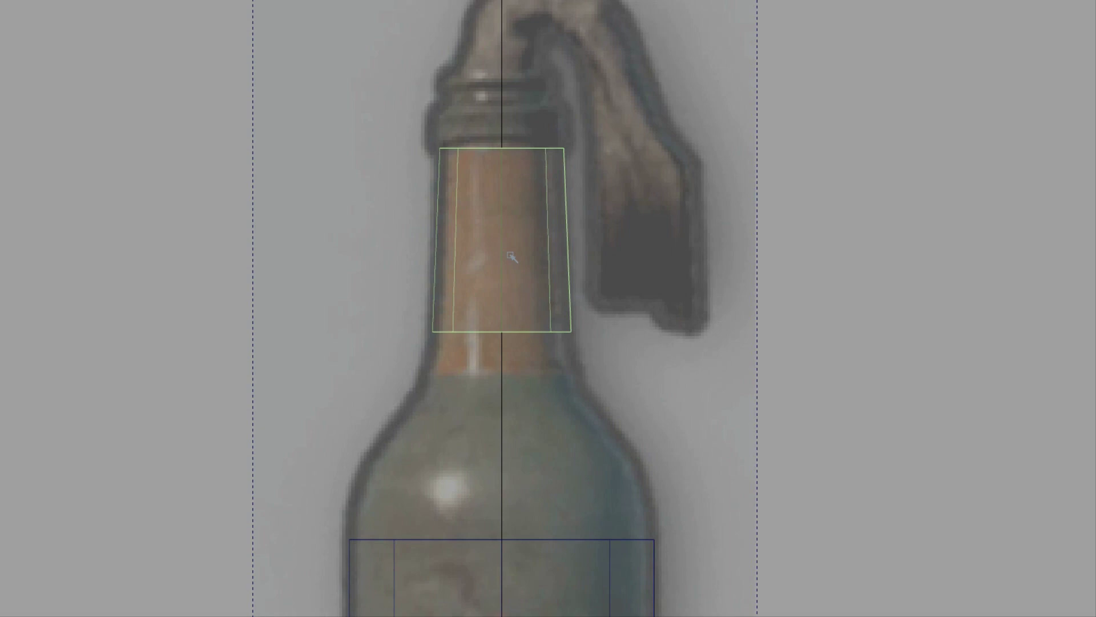
key(F8)
click(377, 201)
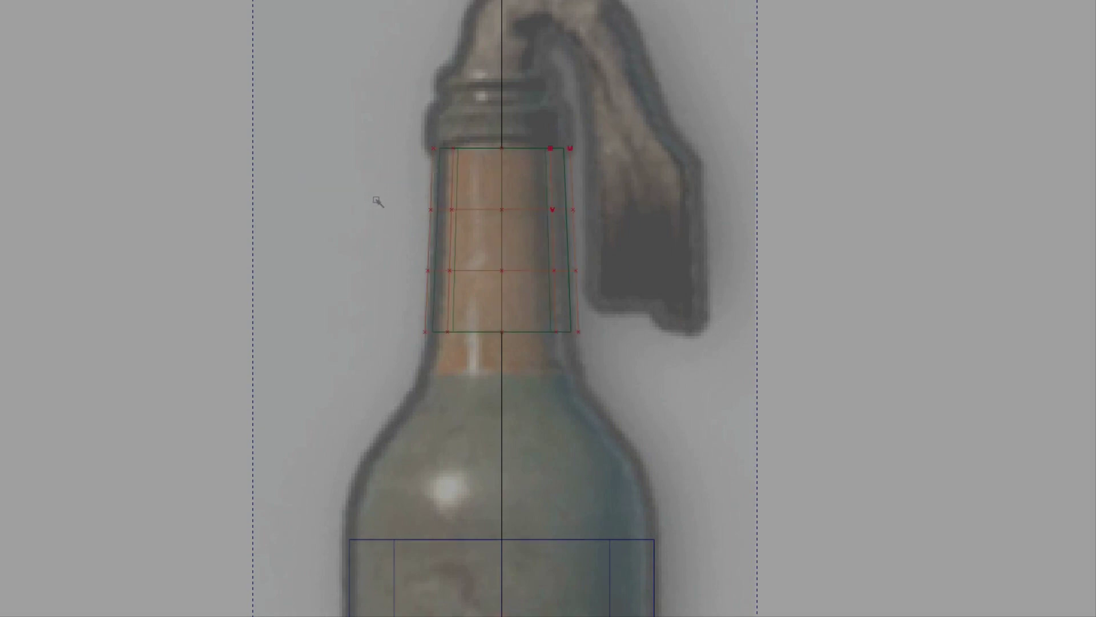
drag(692, 285, 692, 285)
ctrl+shift+right_drag(687, 170, 677, 283)
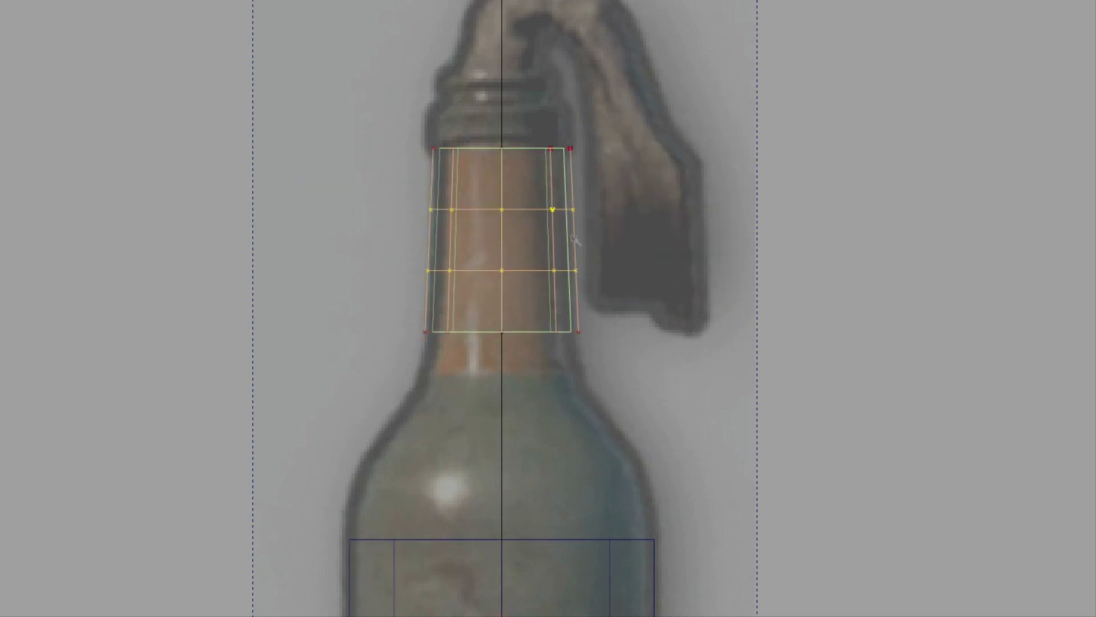
click(797, 233)
click(735, 208)
drag(775, 216, 769, 218)
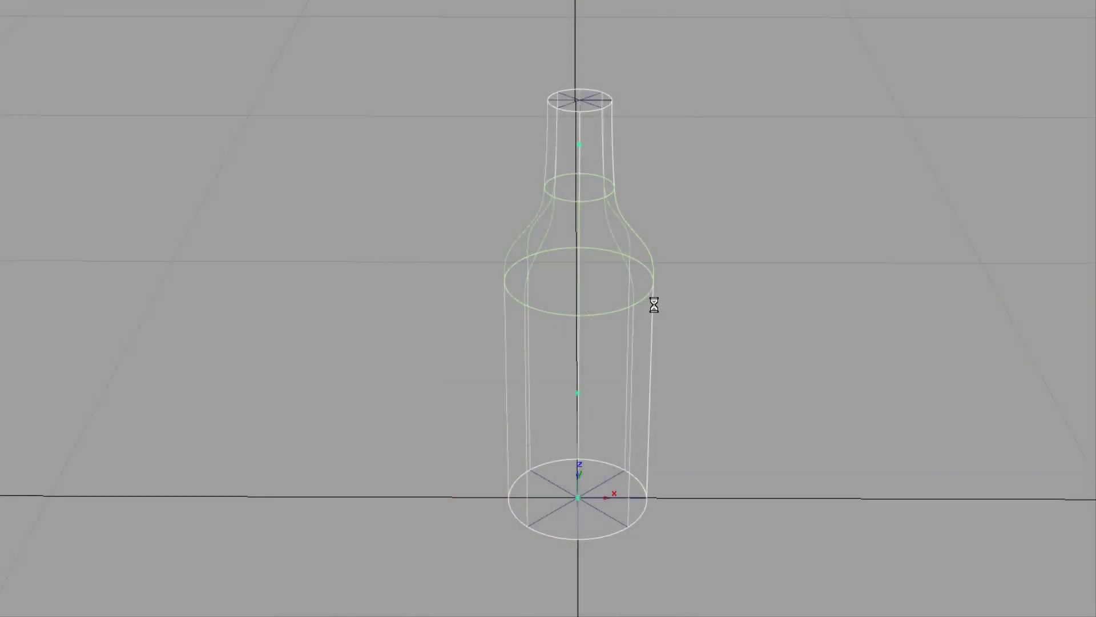
Blend the body's lower edge into the base disc with a rounded surface and colour the bottle brown.
mouse_move(690, 304)
alt+shift+mouse_down()
mouse_move(555, 172)
mouse_move(722, 309)
mouse_move(728, 303)
mouse_move(571, 282)
alt+shift+mouse_up()
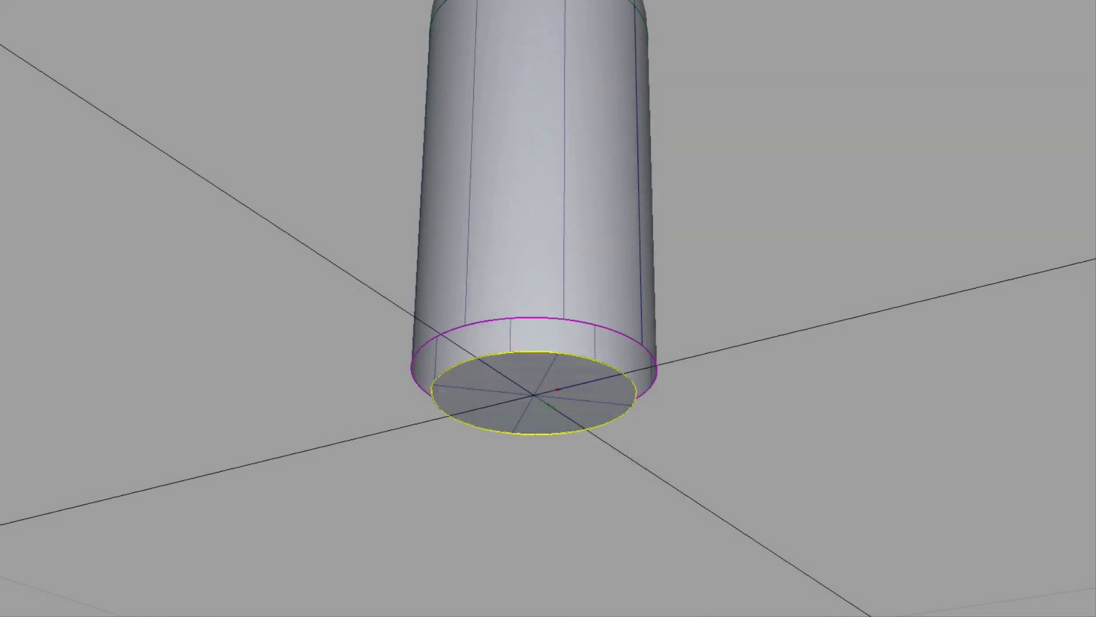
alt+shift+drag(668, 299, 635, 367)
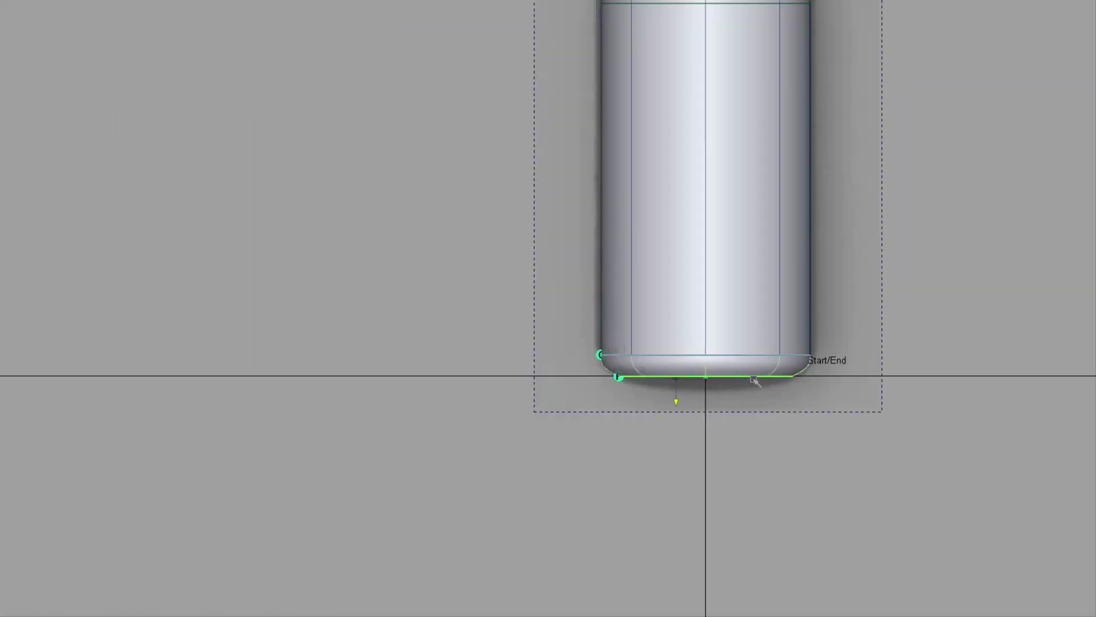
alt+shift+right_drag(756, 381, 844, 261)
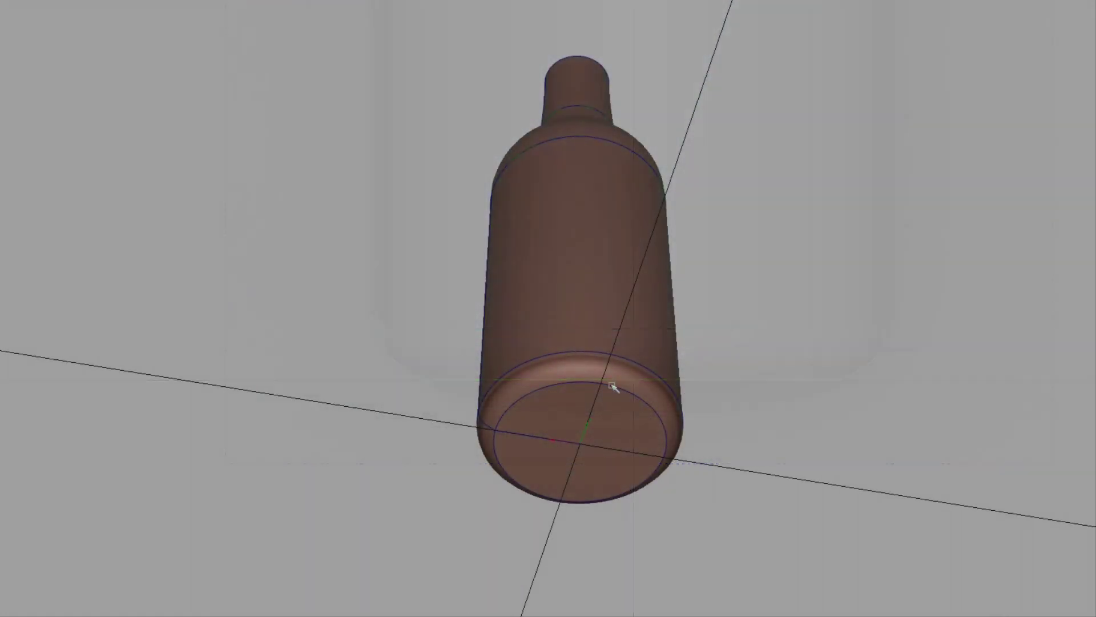
Examine the shaded bottle from several angles and compare its outline with the reference image.
alt+shift+right_drag(604, 382, 630, 328)
alt+shift+drag(634, 318, 563, 298)
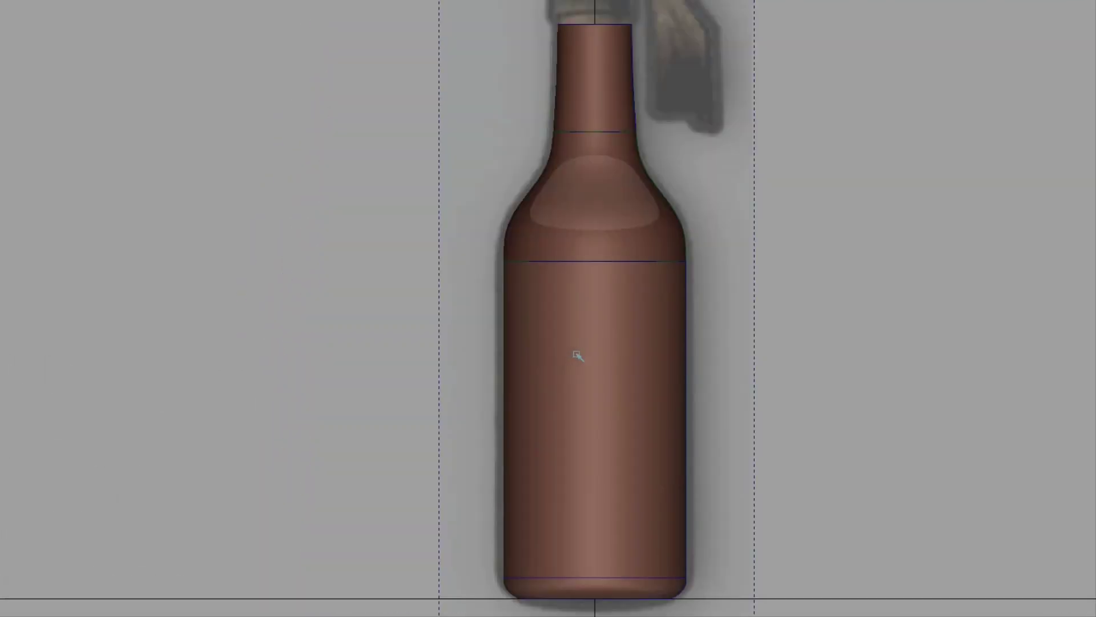
alt+shift+right_drag(577, 354, 608, 280)
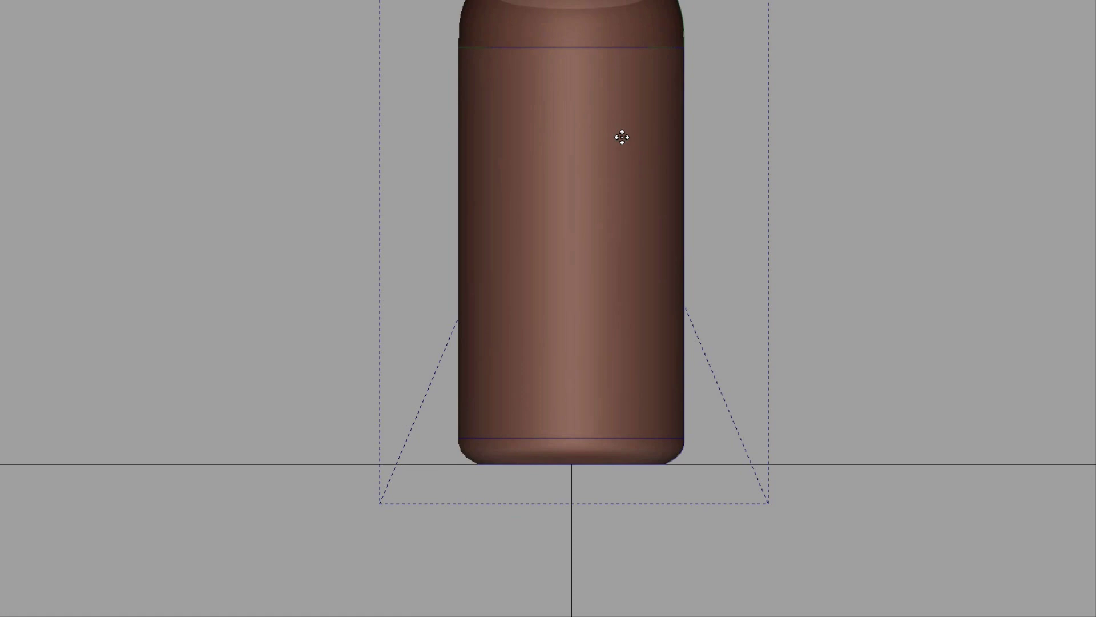
right_drag(587, 465, 536, 284)
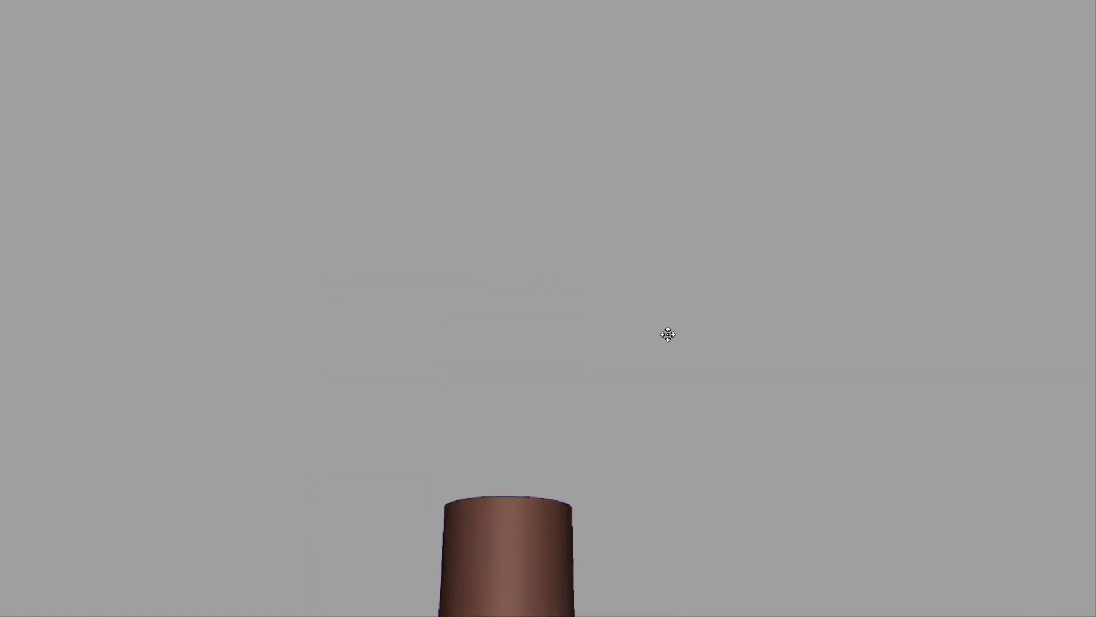
right_drag(580, 291, 749, 259)
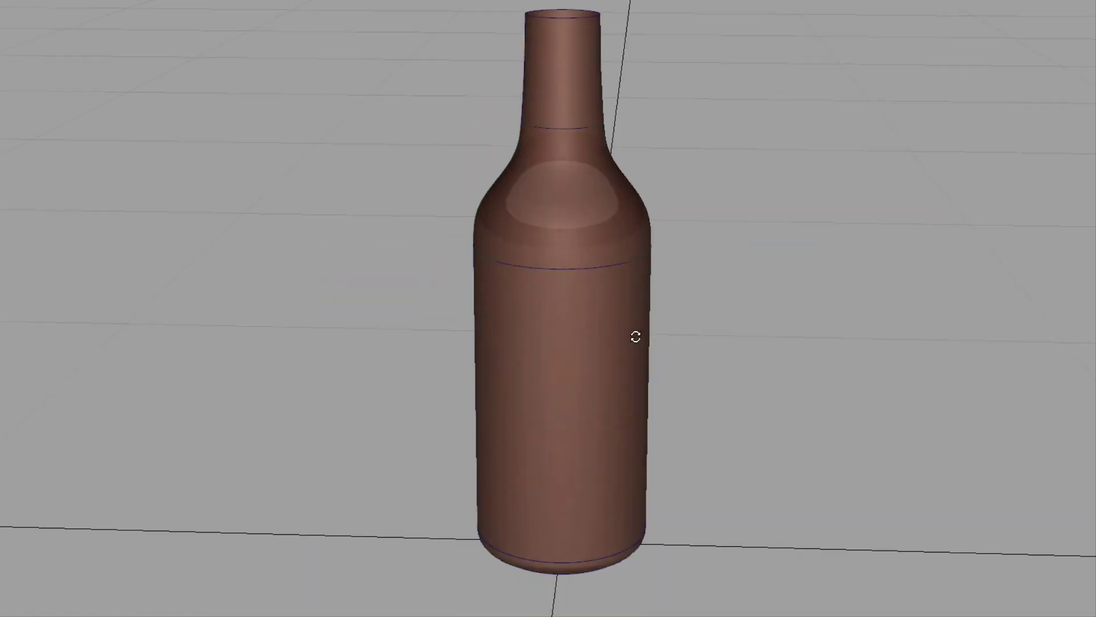
alt+right_drag(636, 331, 635, 225)
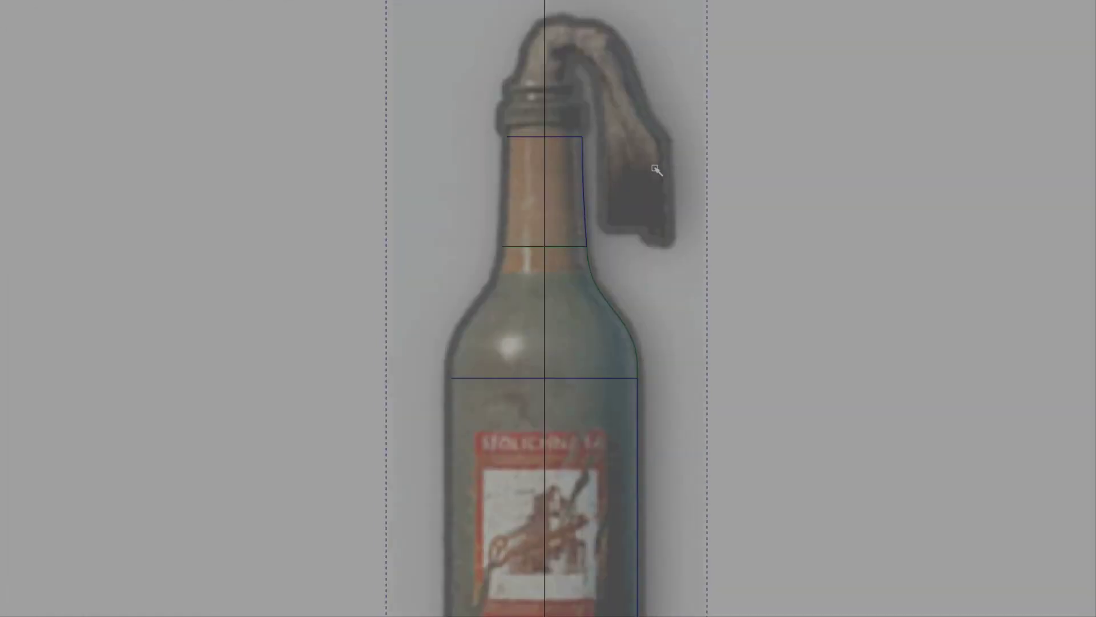
Divide the shoulder surface with a horizontal line at the neck foil's lower edge and colour the neck section orange.
right_drag(686, 345, 664, 137)
ctrl+shift+drag(669, 131, 669, 226)
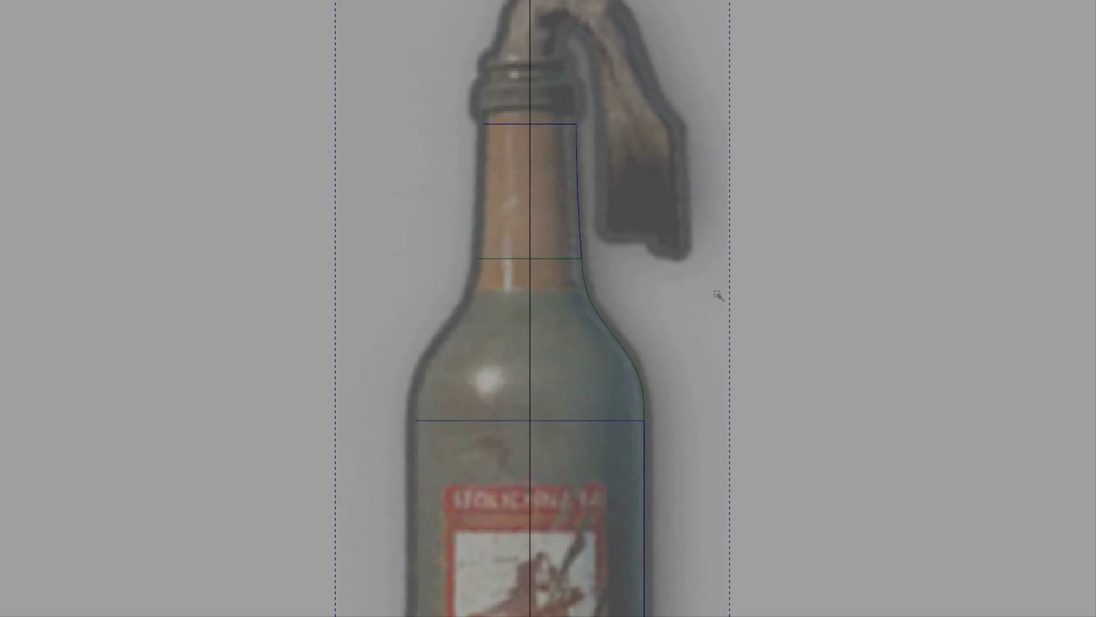
right_drag(330, 173, 351, 165)
ctrl+shift+drag(426, 261, 415, 115)
ctrl+shift+drag(670, 372, 711, 113)
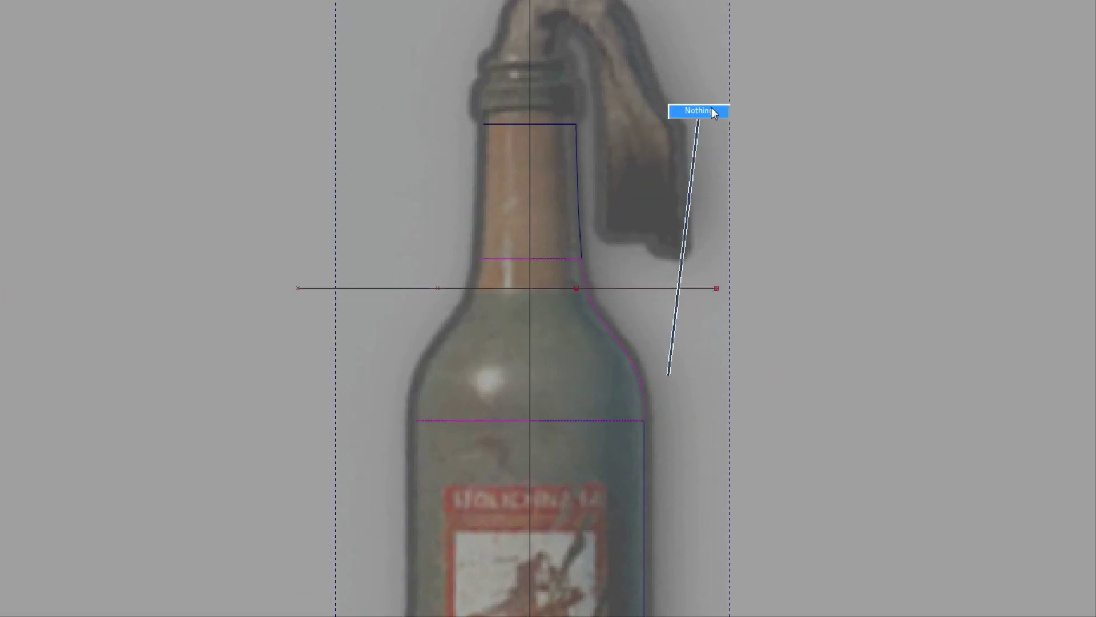
key(Return)
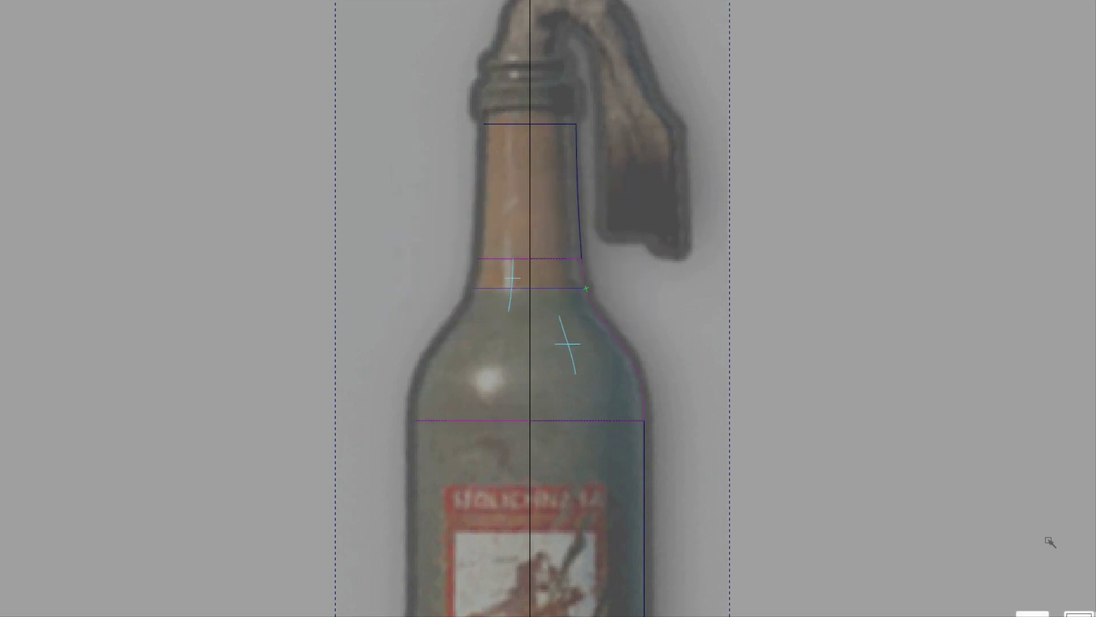
key(F8)
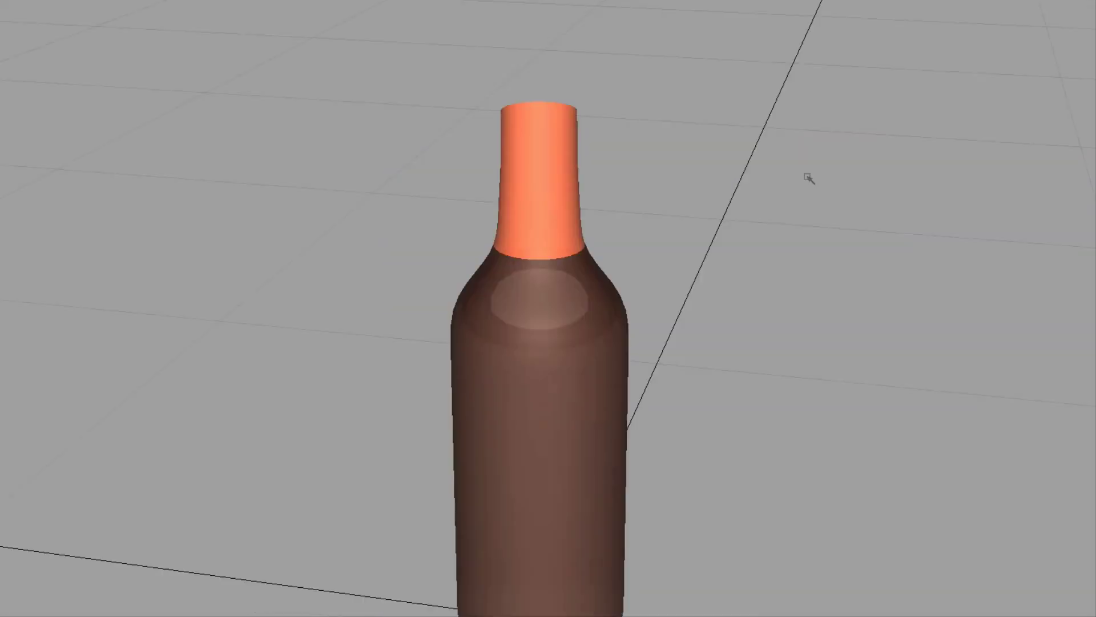
alt+shift+drag(809, 178, 599, 392)
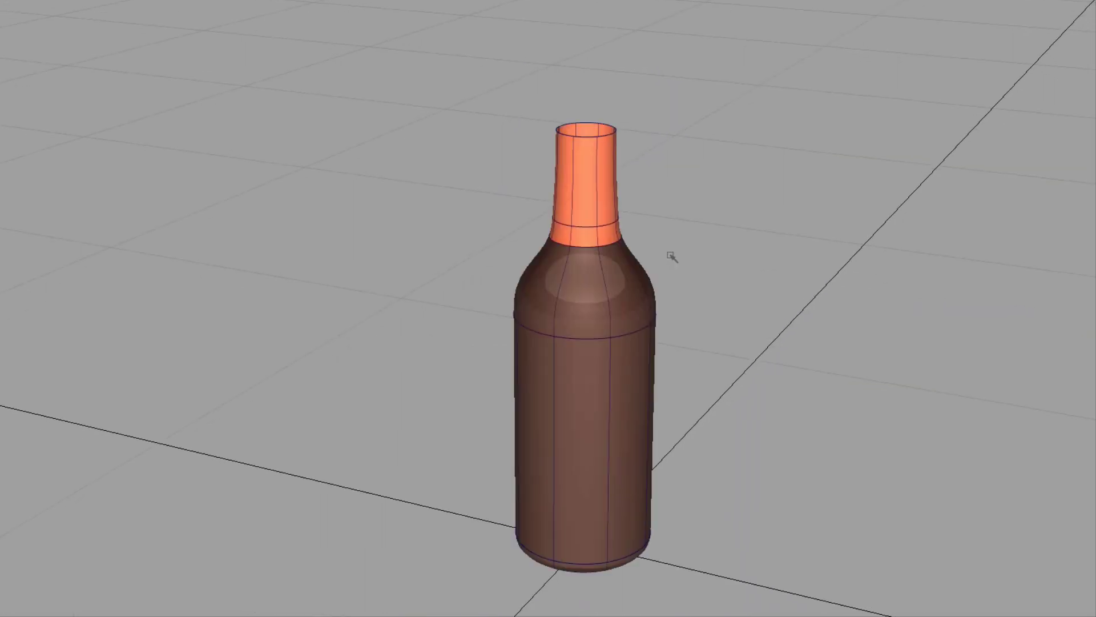
mouse_move(644, 258)
alt+shift+mouse_down()
mouse_move(534, 154)
mouse_move(633, 274)
alt+shift+mouse_up()
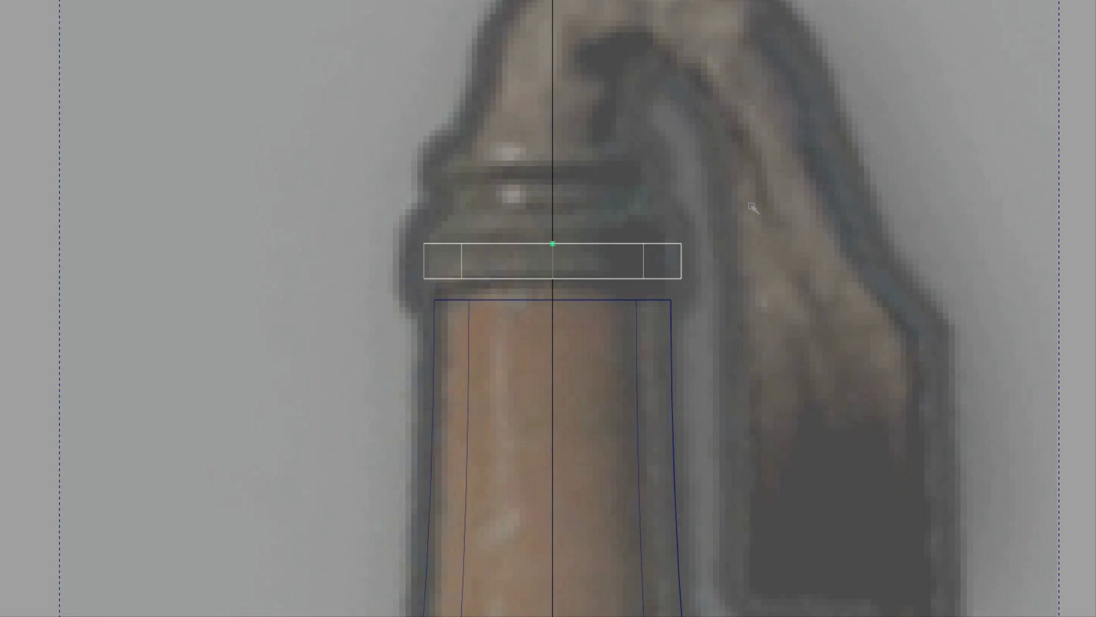
Position the collar cylinder over the reference lip and blend the uppermost lip ring to the smaller top circle.
right_drag(777, 273, 778, 211)
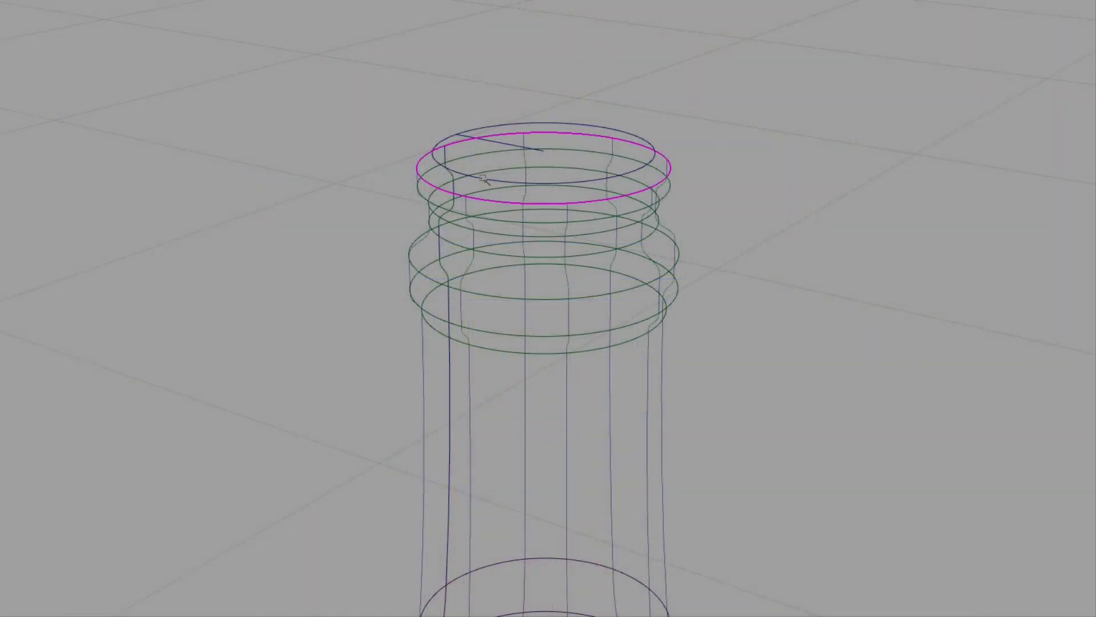
mouse_move(556, 195)
alt+shift+mouse_down()
mouse_move(535, 184)
mouse_move(585, 191)
alt+shift+mouse_up()
alt+shift+drag(657, 240, 686, 217)
ctrl+shift+drag(739, 252, 595, 118)
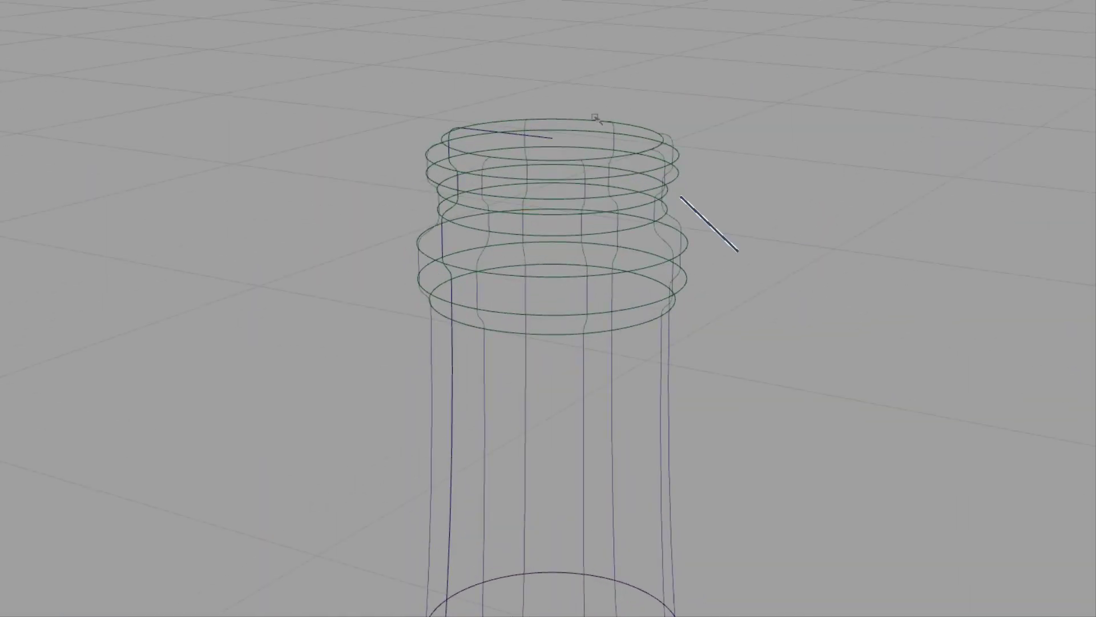
click(670, 142)
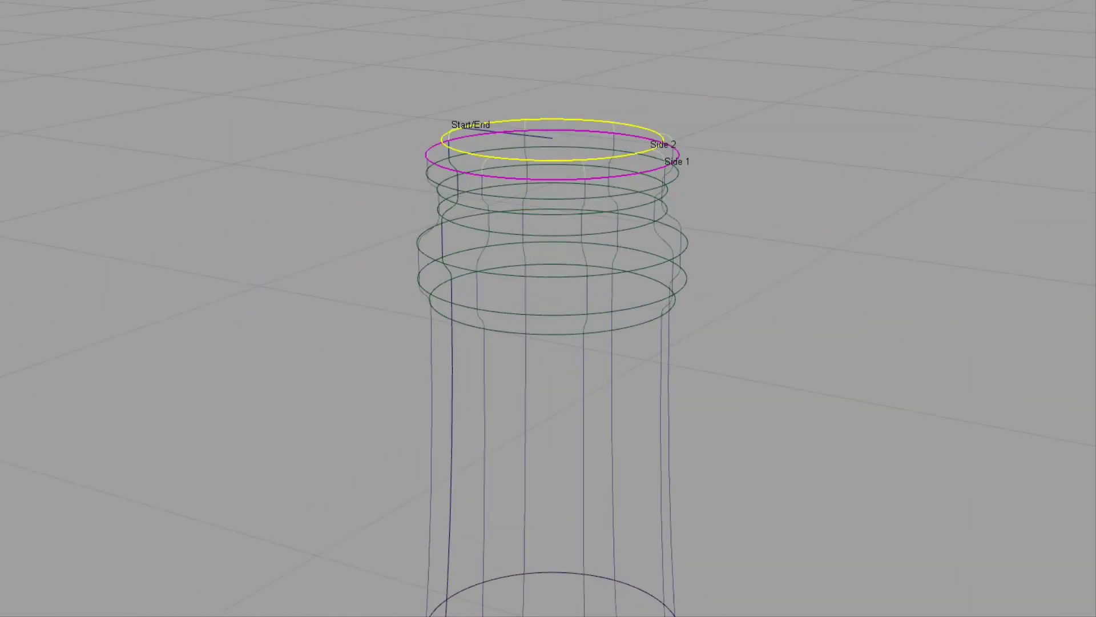
ctrl+shift+drag(743, 223, 721, 89)
mouse_move(806, 154)
ctrl+shift+mouse_down()
mouse_move(791, 217)
mouse_move(709, 164)
ctrl+shift+mouse_up()
Place a smaller cylinder inside the bottle's mouth, just below the top edge of the lip.
alt+shift+right_drag(709, 164, 657, 214)
alt+shift+middle_drag(628, 258, 651, 114)
mouse_move(651, 114)
alt+shift+mouse_down()
mouse_move(436, 360)
mouse_move(536, 254)
mouse_move(577, 56)
alt+shift+mouse_up()
alt+shift+right_drag(576, 57, 576, 23)
alt+shift+middle_drag(576, 228, 585, 27)
alt+shift+right_drag(585, 27, 570, 118)
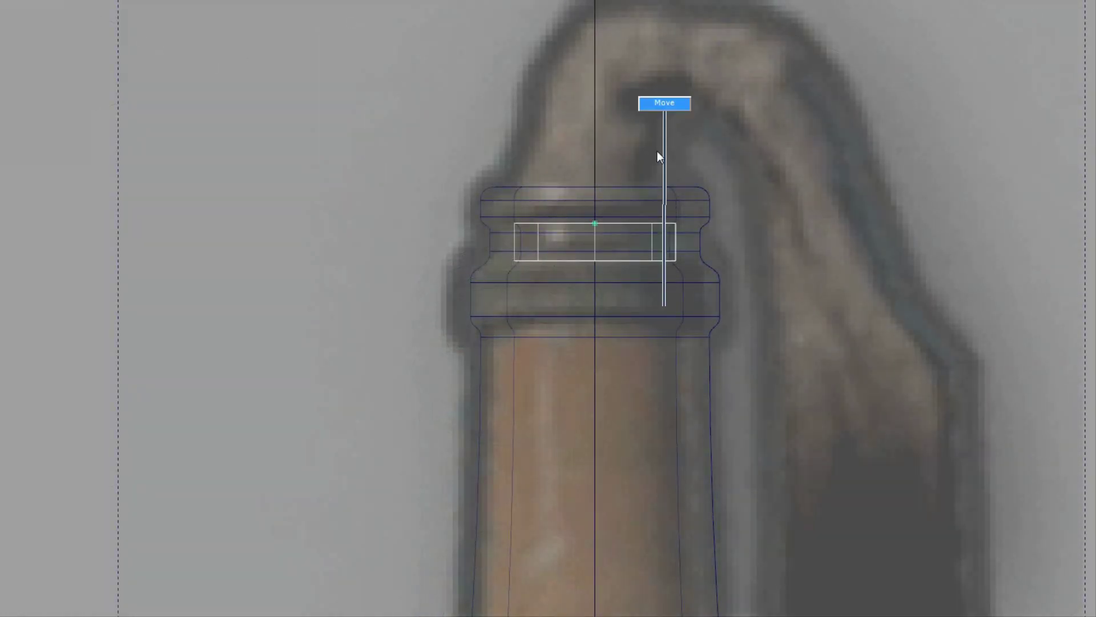
drag(657, 151, 656, 208)
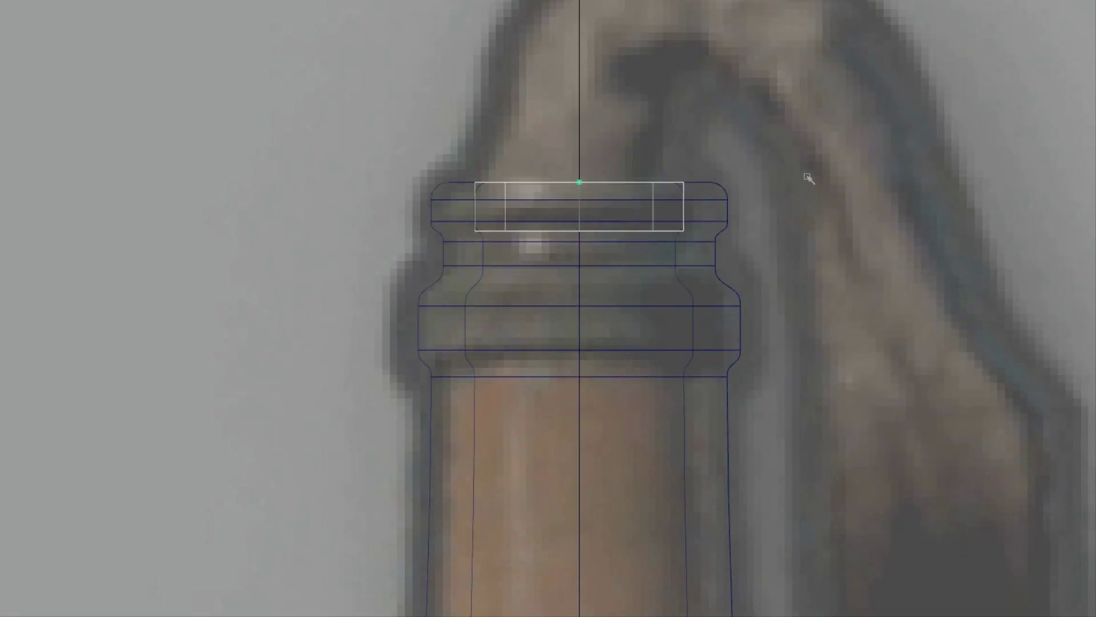
middle_drag(817, 182, 785, 162)
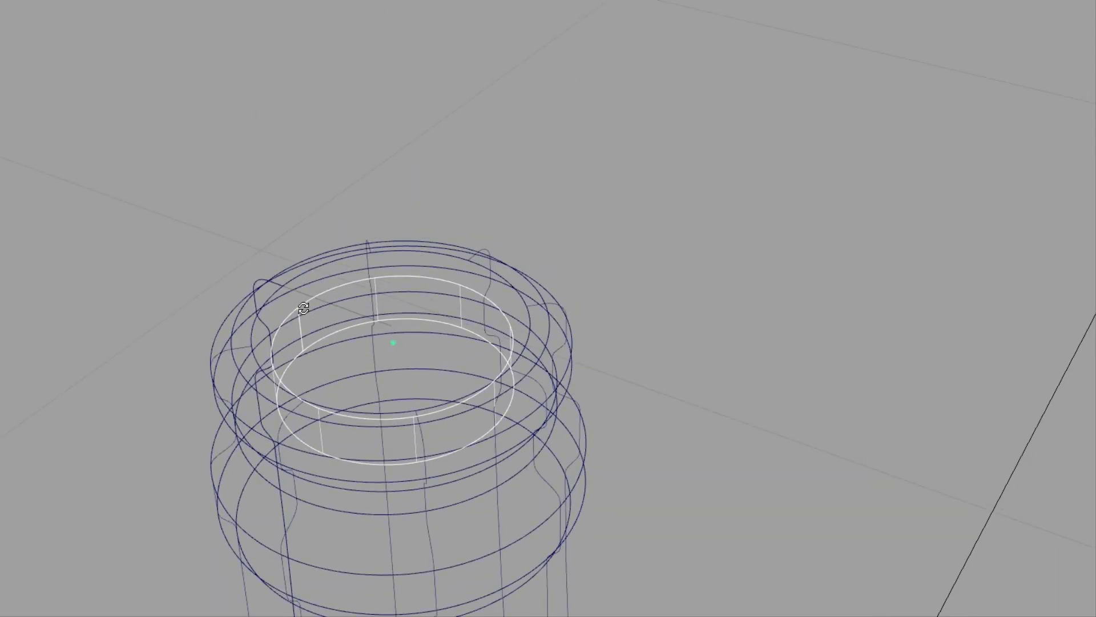
Blend the lip's inner top edge to the upper edge of the cylinder inside the mouth.
alt+drag(400, 257, 370, 241)
key(5)
alt+drag(401, 199, 381, 198)
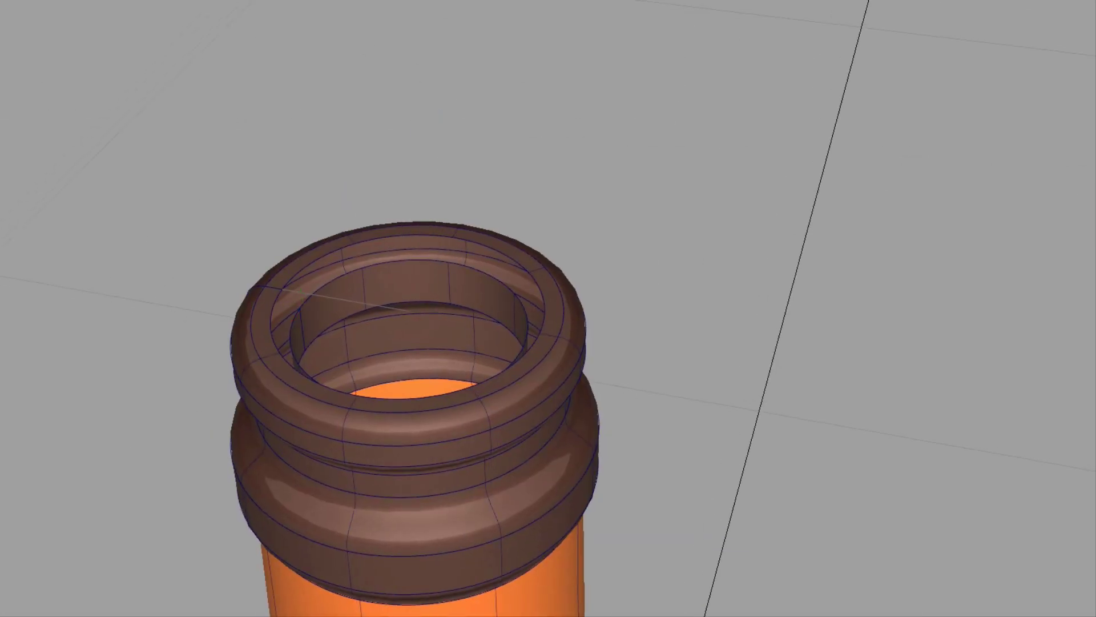
click(326, 286)
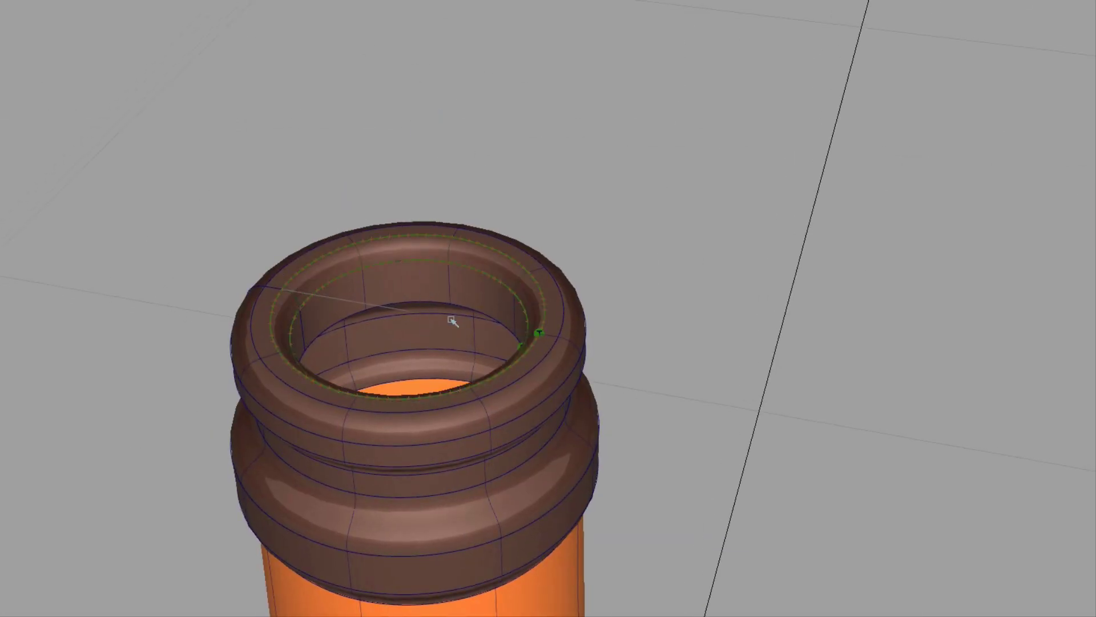
ctrl+shift+drag(463, 333, 445, 183)
Close the gap between the white label's raised border and the surrounding red label with connecting surfaces.
alt+drag(435, 286, 342, 365)
alt+right_drag(343, 366, 313, 337)
alt+drag(313, 337, 324, 216)
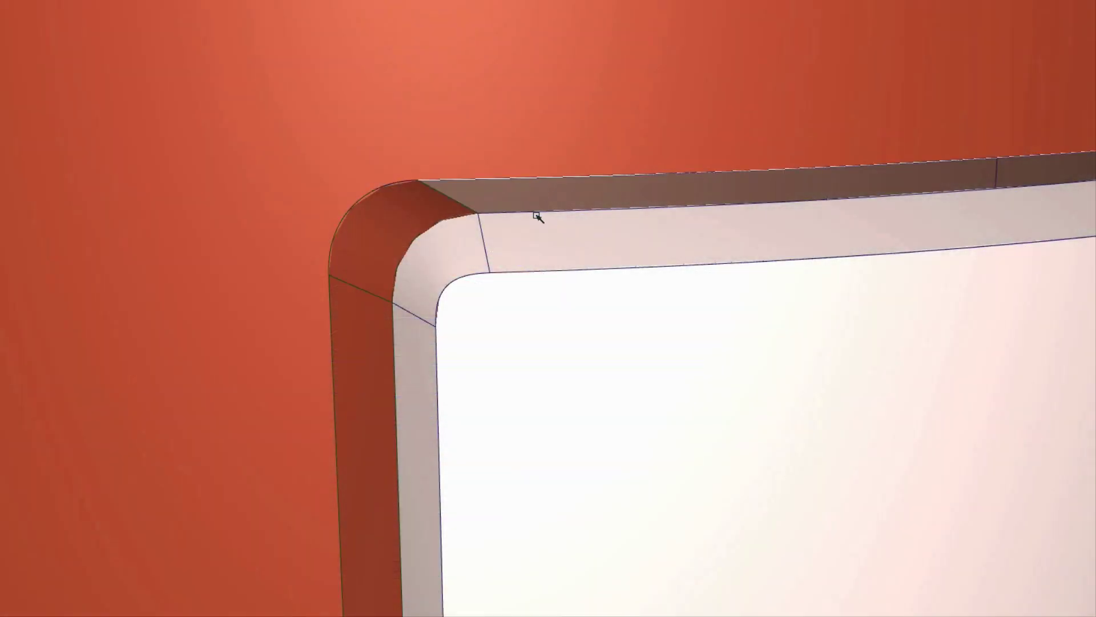
click(536, 215)
ctrl+shift+drag(638, 250, 736, 247)
alt+shift+drag(731, 228, 457, 206)
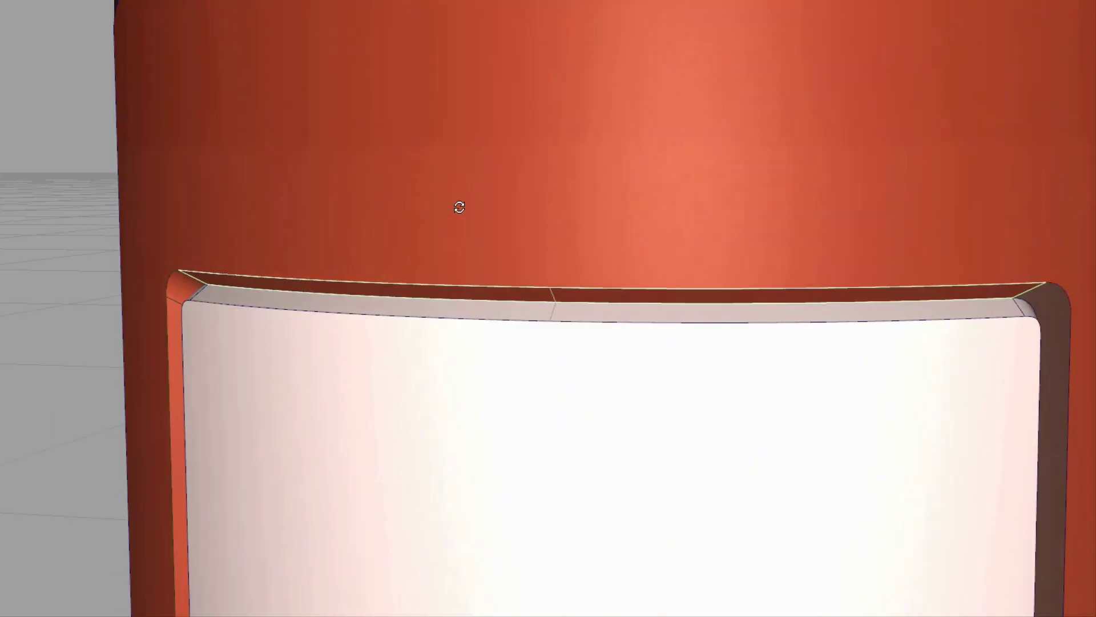
mouse_move(942, 339)
alt+shift+mouse_down()
mouse_move(864, 345)
mouse_move(780, 183)
mouse_move(827, 280)
alt+shift+mouse_up()
click(760, 192)
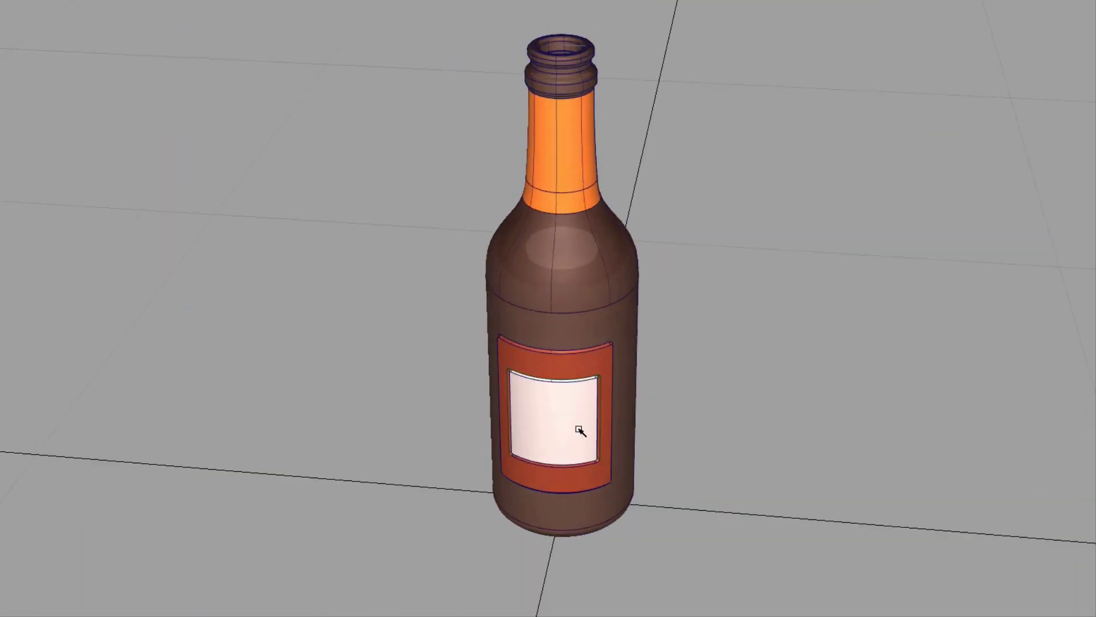
alt+shift+drag(577, 430, 453, 367)
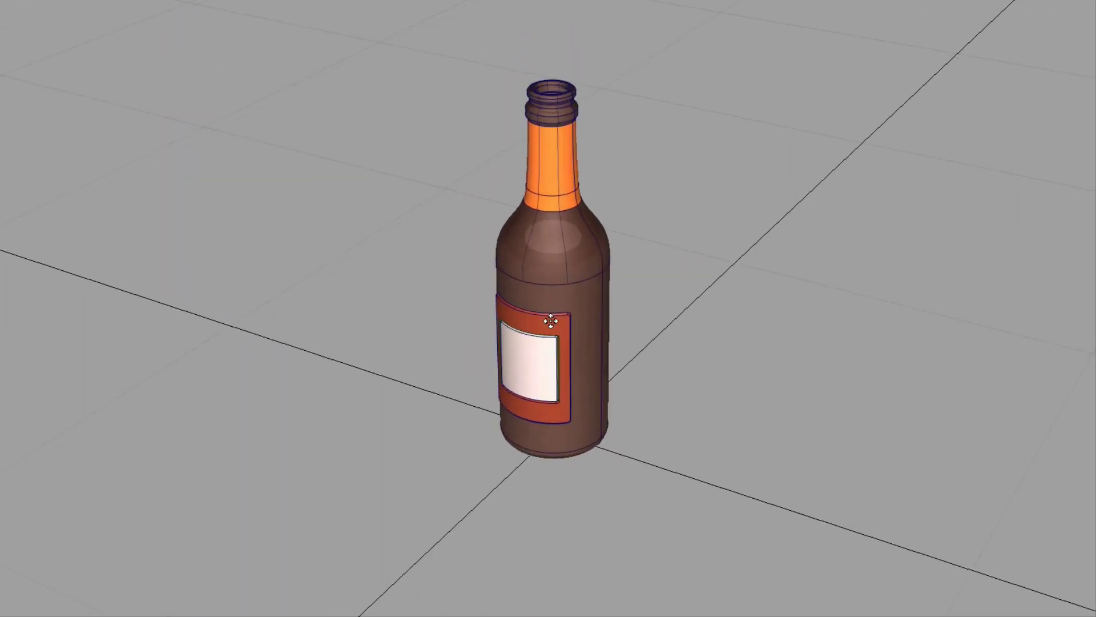
alt+shift+drag(553, 321, 736, 193)
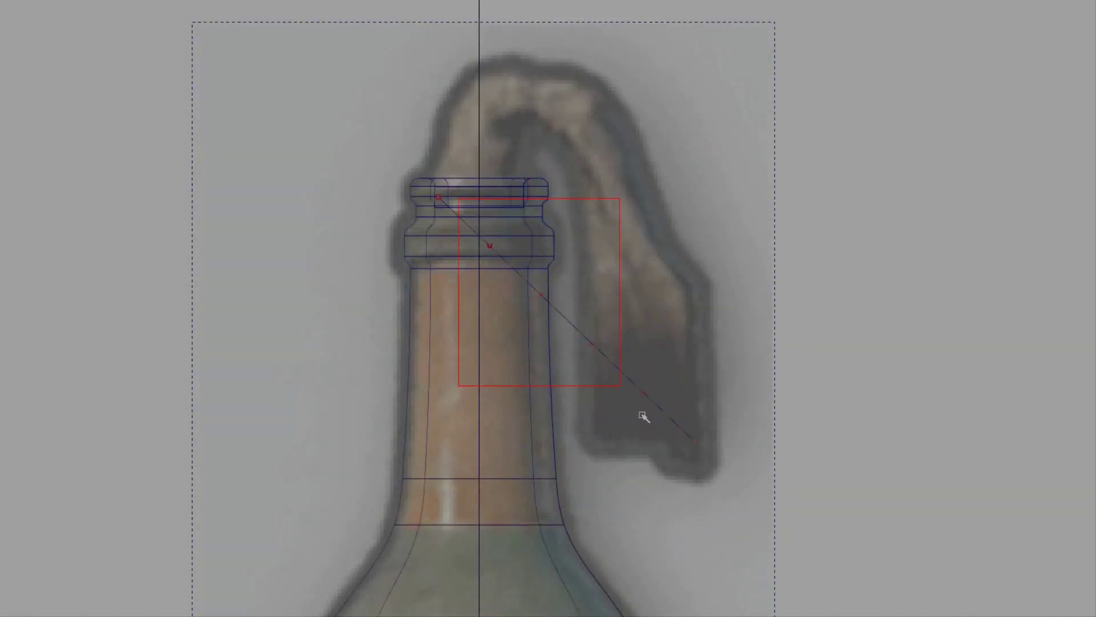
Shape the rag's outer profile curve so it arches from the bottle mouth and follows the reference rag down to its lower end.
drag(657, 172, 609, 61)
drag(597, 144, 731, 163)
drag(547, 96, 570, 41)
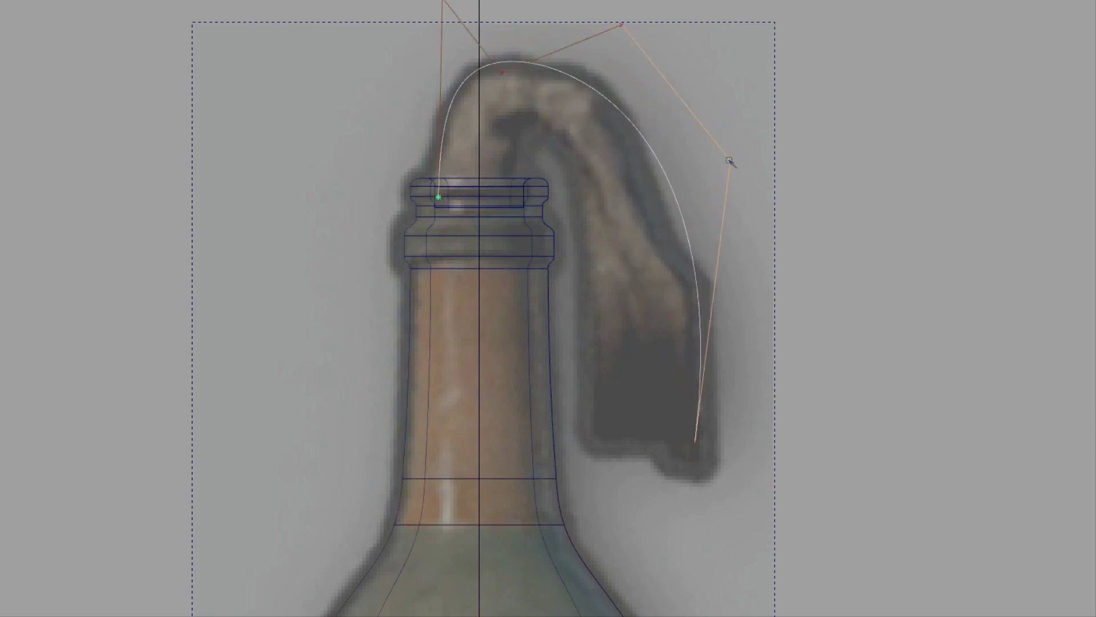
drag(731, 162, 692, 103)
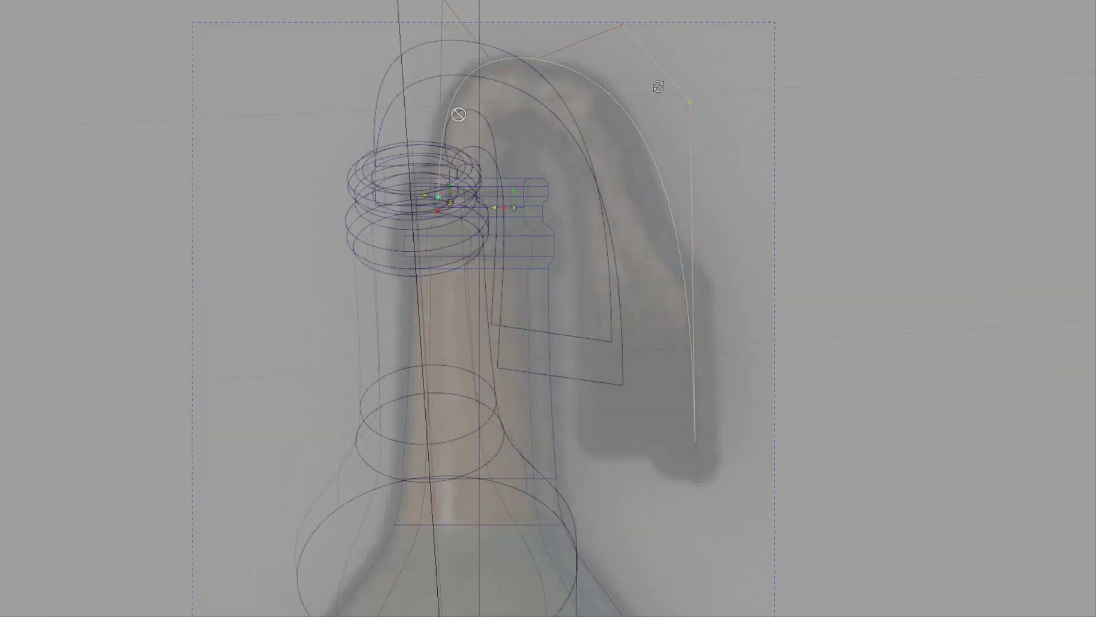
Skin surfaces between the rag's two outer profile curves and between its two inner profile curves.
key(space)
shift+click(473, 43)
key(g)
alt+drag(486, 117, 537, 102)
click(499, 175)
shift+click(509, 162)
key(g)
drag(274, 23, 870, 495)
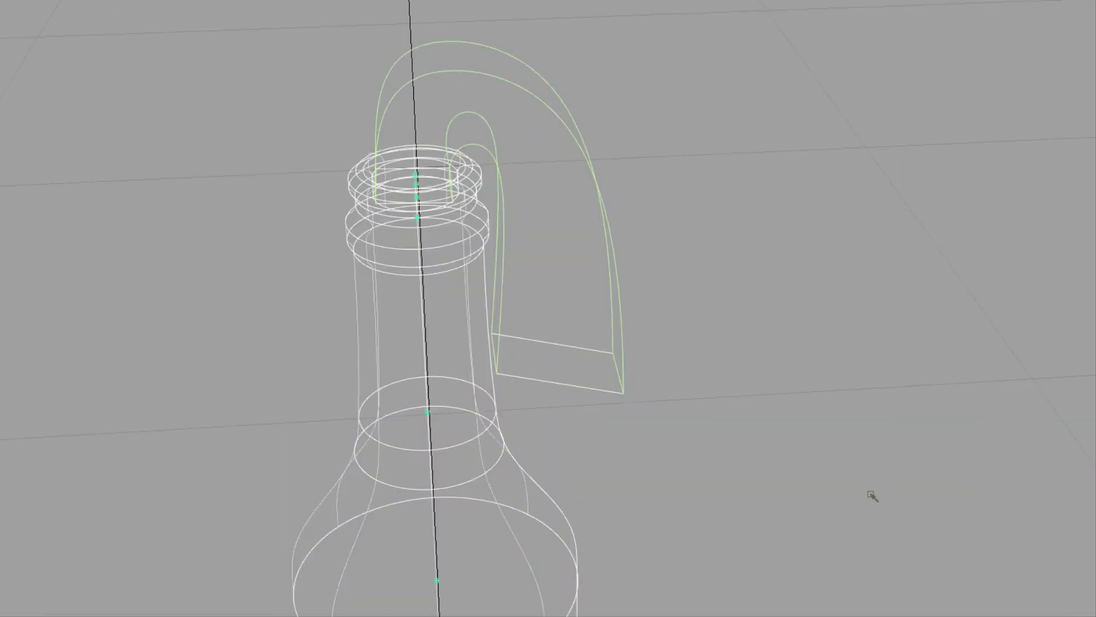
key(6)
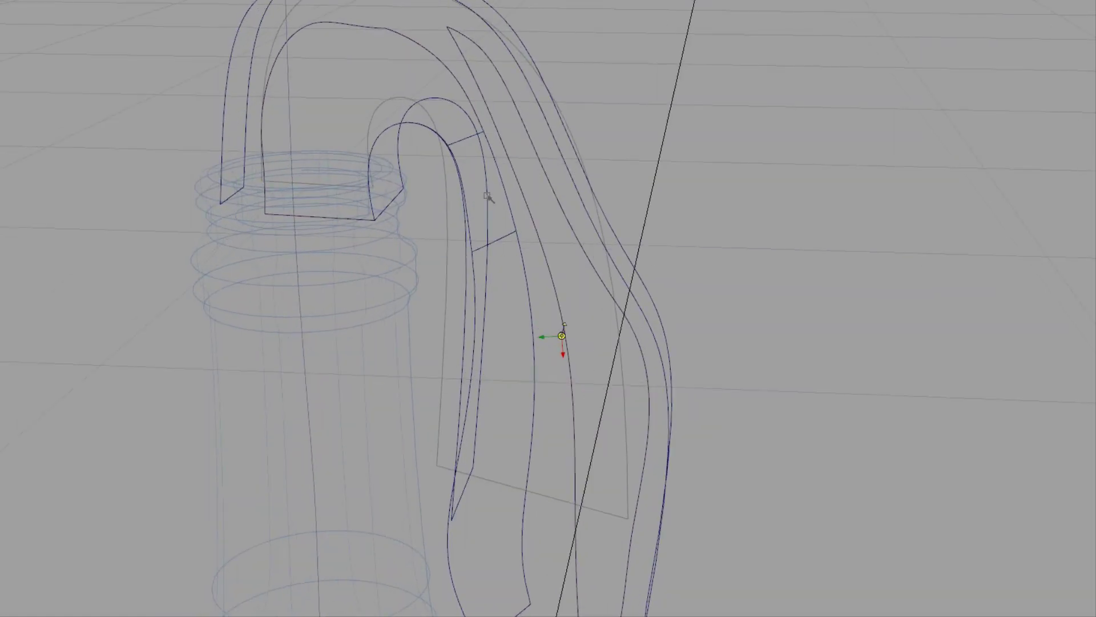
Fill the open gaps between the rag's long faces with curvature-continuous surfaces that follow the bend and folds.
alt+drag(420, 83, 468, 96)
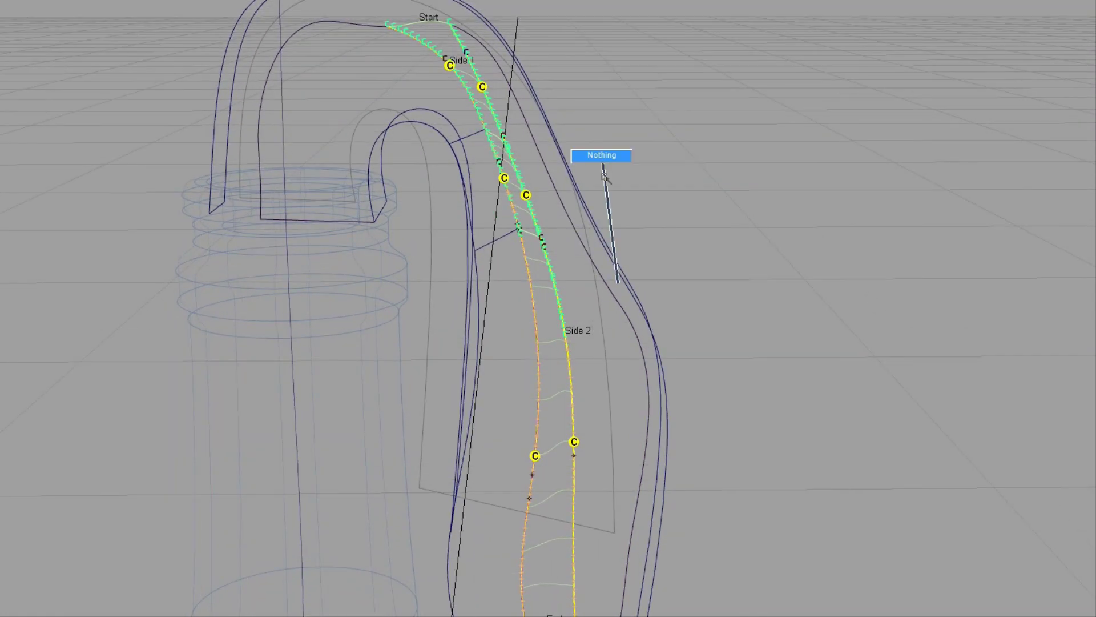
click(541, 333)
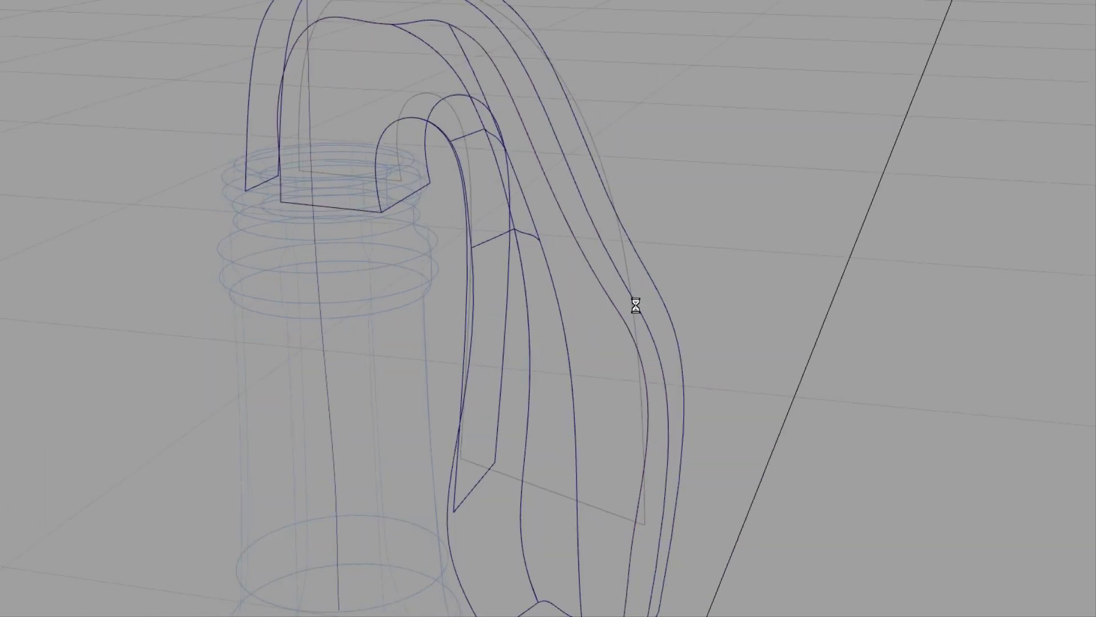
mouse_move(636, 304)
alt+shift+mouse_down()
mouse_move(476, 367)
mouse_move(431, 417)
mouse_move(562, 336)
alt+shift+mouse_up()
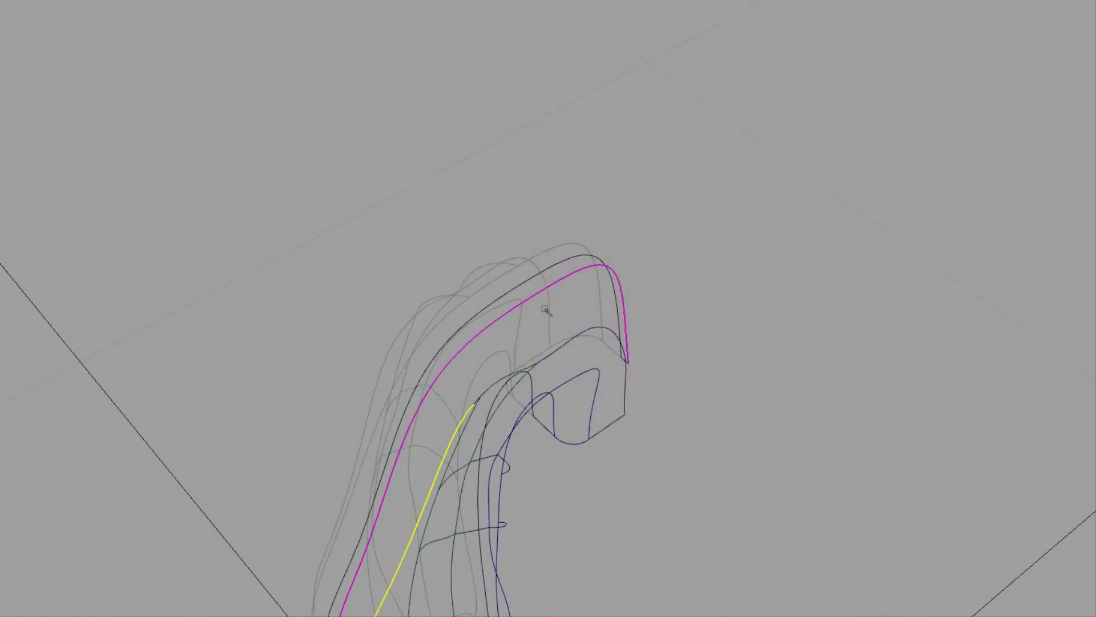
mouse_move(543, 311)
alt+shift+mouse_down()
mouse_move(450, 293)
mouse_move(498, 320)
alt+shift+mouse_up()
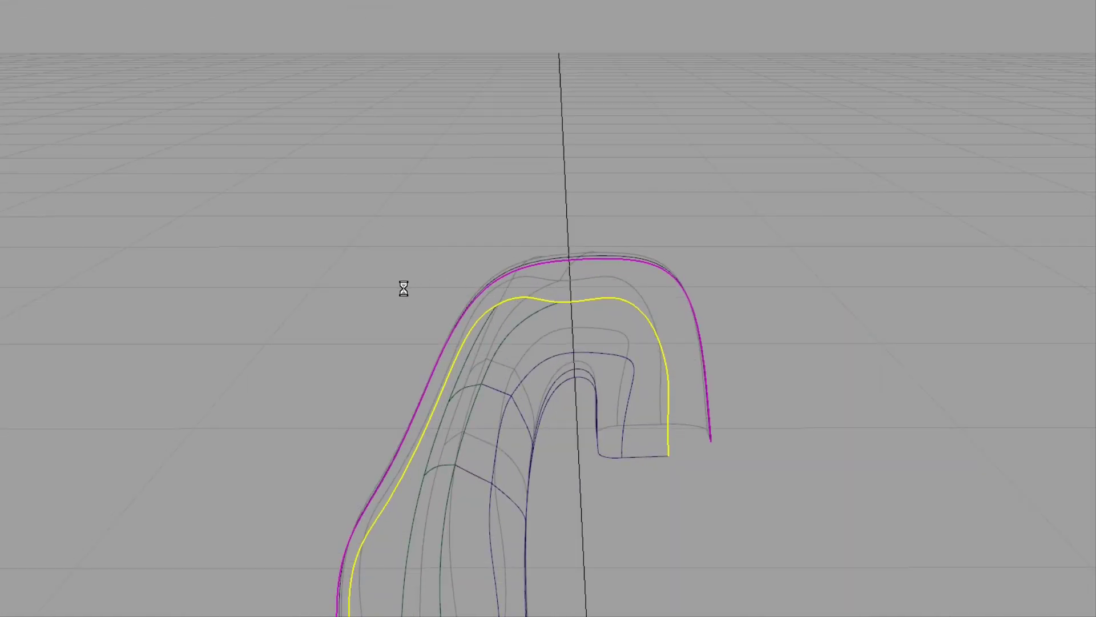
alt+shift+drag(411, 360, 609, 360)
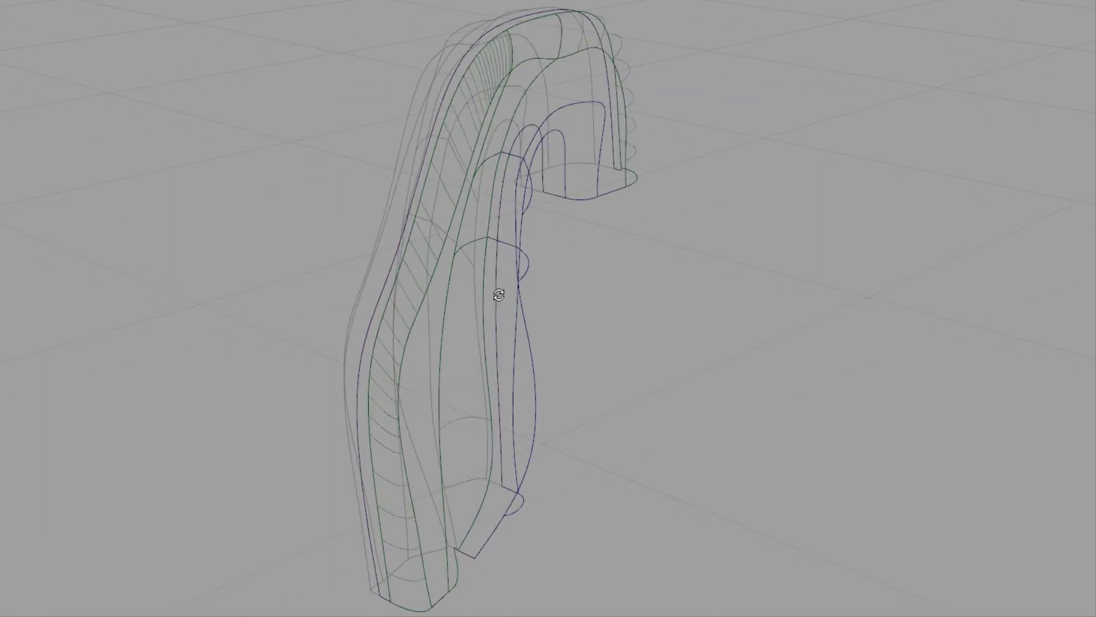
alt+shift+drag(498, 295, 504, 293)
click(397, 378)
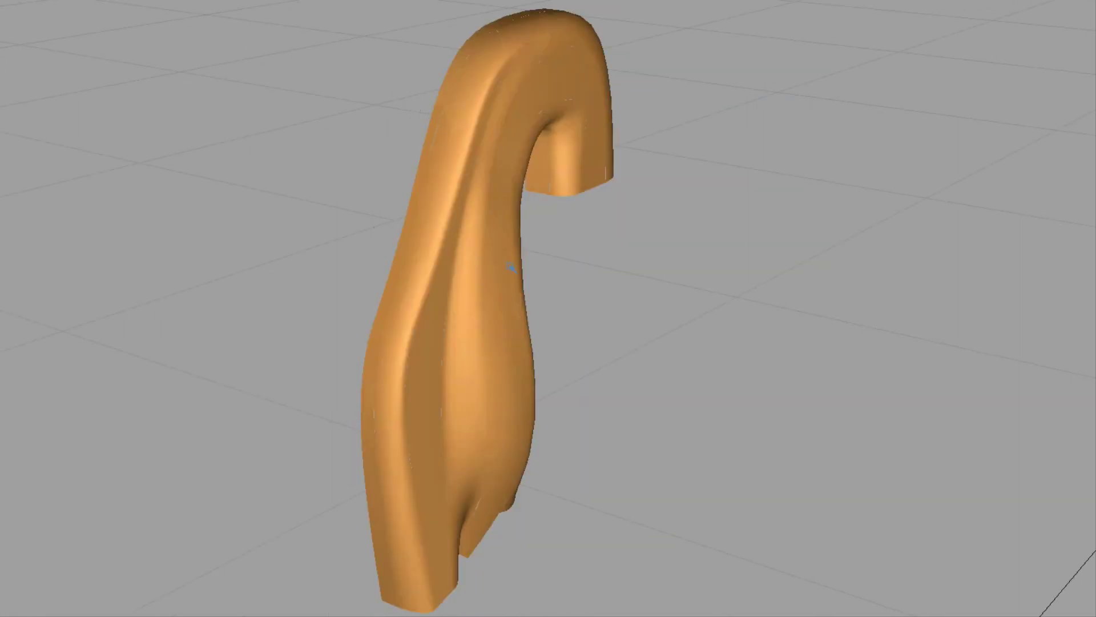
Examine the shaded rag's folds and how it sits in the bottle mouth together with the neck and label.
mouse_move(800, 274)
alt+shift+mouse_down()
mouse_move(675, 272)
mouse_move(289, 416)
mouse_move(86, 260)
mouse_move(269, 293)
mouse_move(497, 311)
alt+shift+mouse_up()
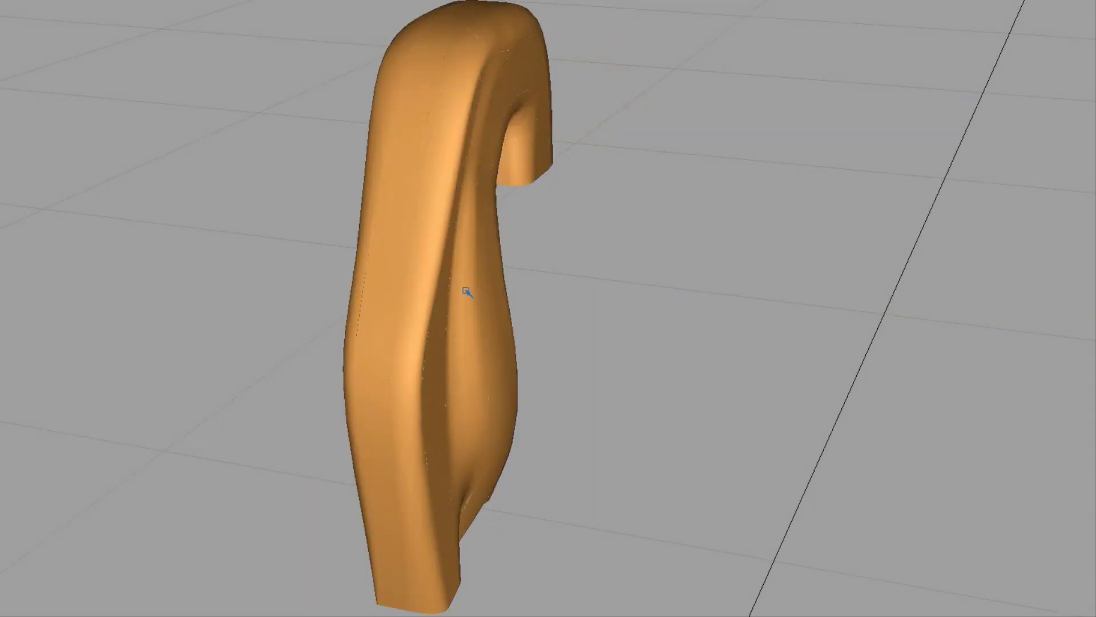
middle_drag(467, 292, 315, 171)
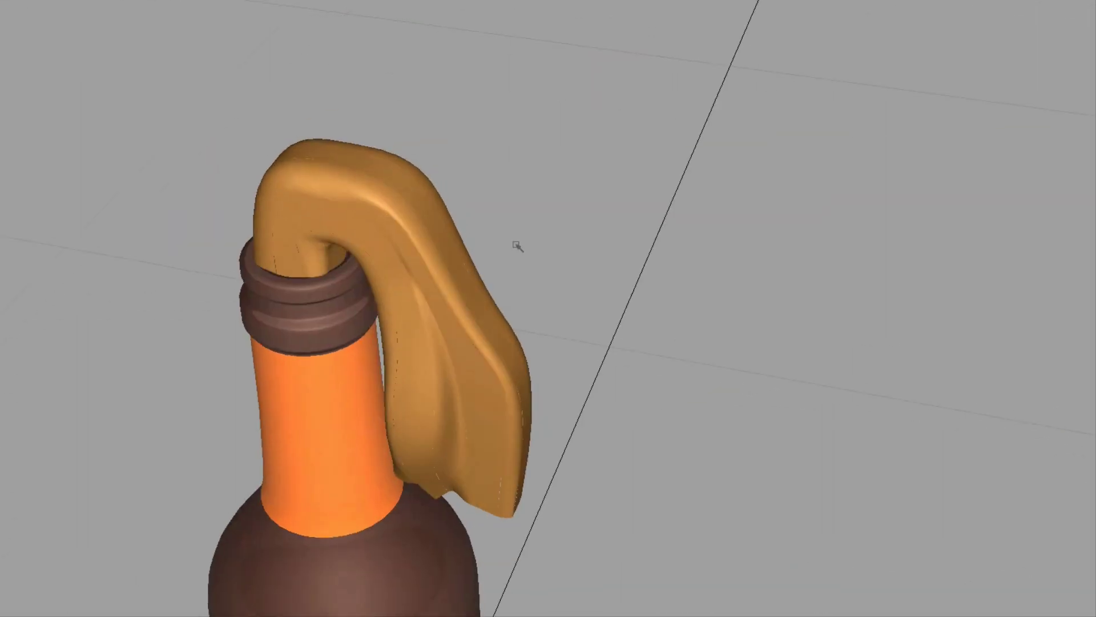
scroll(517, 247, down, 5)
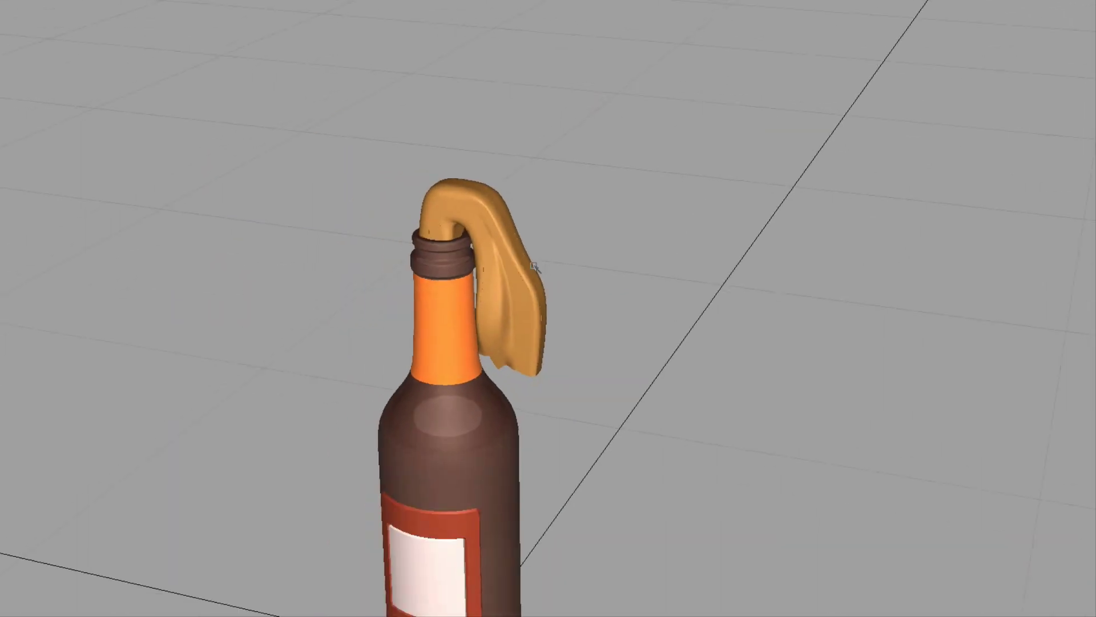
alt+middle_drag(516, 274, 570, 220)
scroll(571, 222, down, 1)
Bridge the facing flat edges of the rag's inserted end and the cylinder below, curvature-continuous at the rag and tangent at the cylinder.
alt+drag(624, 271, 806, 209)
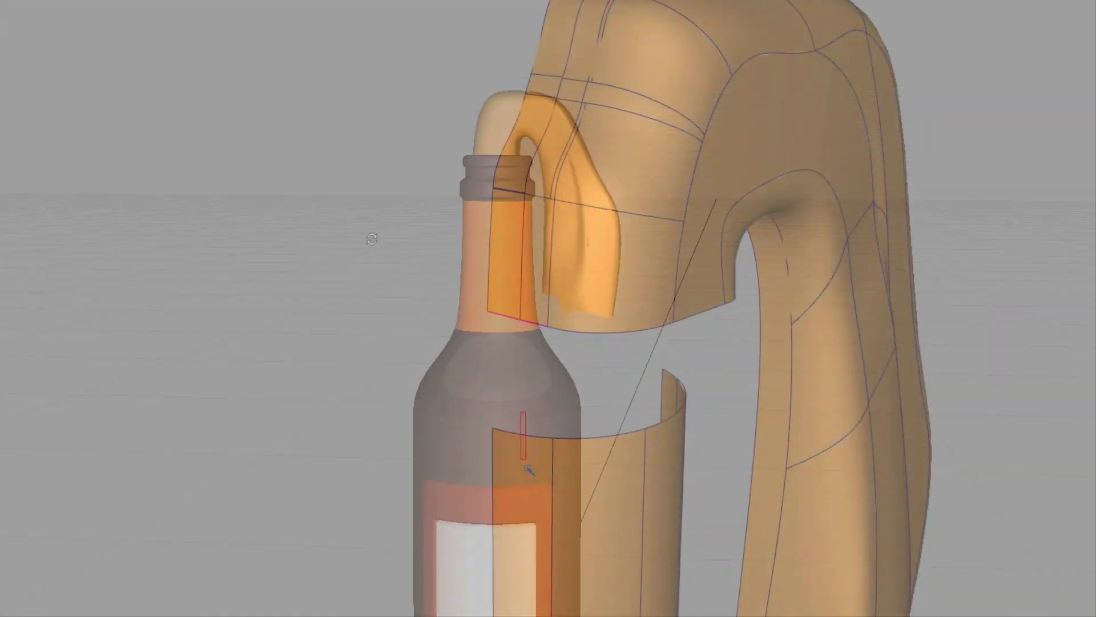
alt+drag(558, 384, 761, 350)
scroll(745, 490, up, 1)
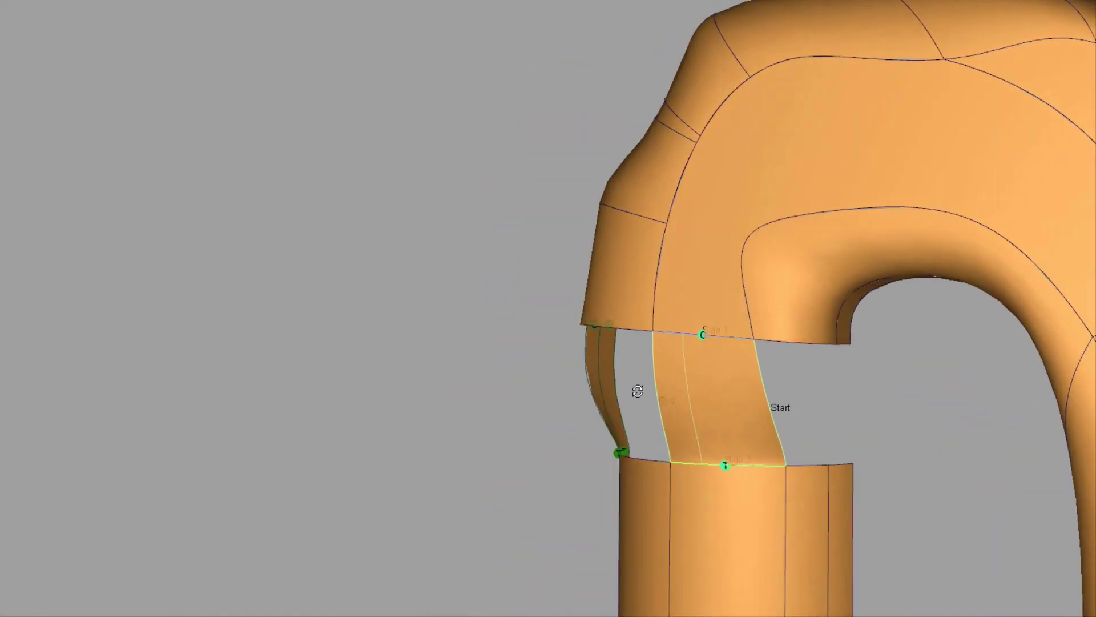
click(853, 472)
alt+shift+drag(853, 475, 1028, 474)
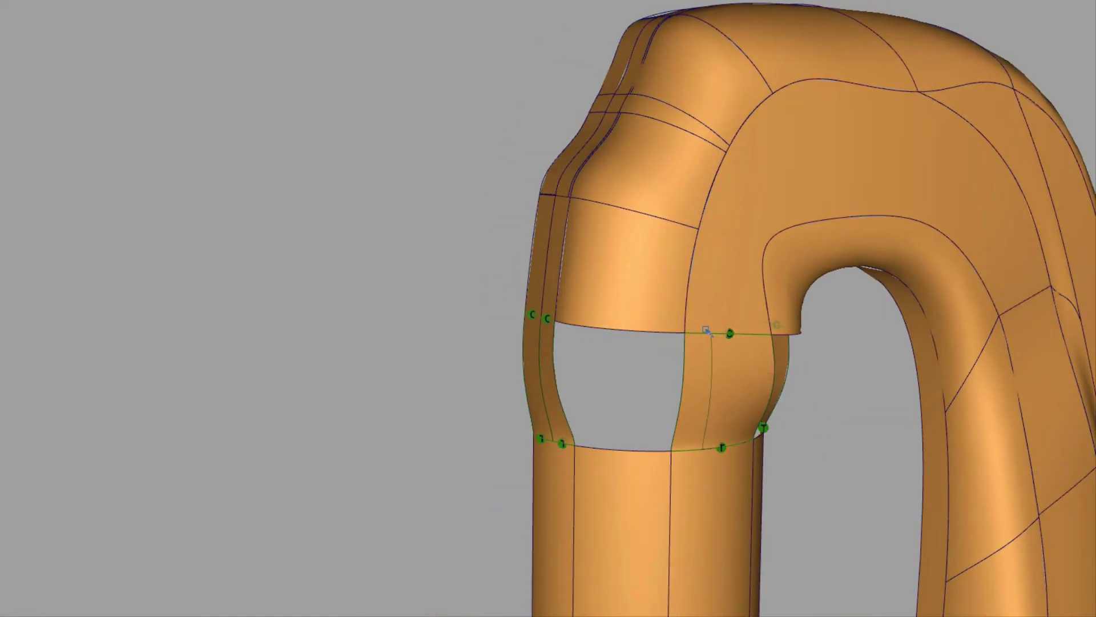
Fill the wide outer corner opening between the new bridge surfaces with a tangent four-sided patch.
mouse_move(688, 372)
ctrl+shift+mouse_down()
mouse_move(672, 143)
mouse_move(702, 177)
ctrl+shift+mouse_up()
alt+shift+drag(620, 260, 619, 311)
drag(617, 315, 621, 381)
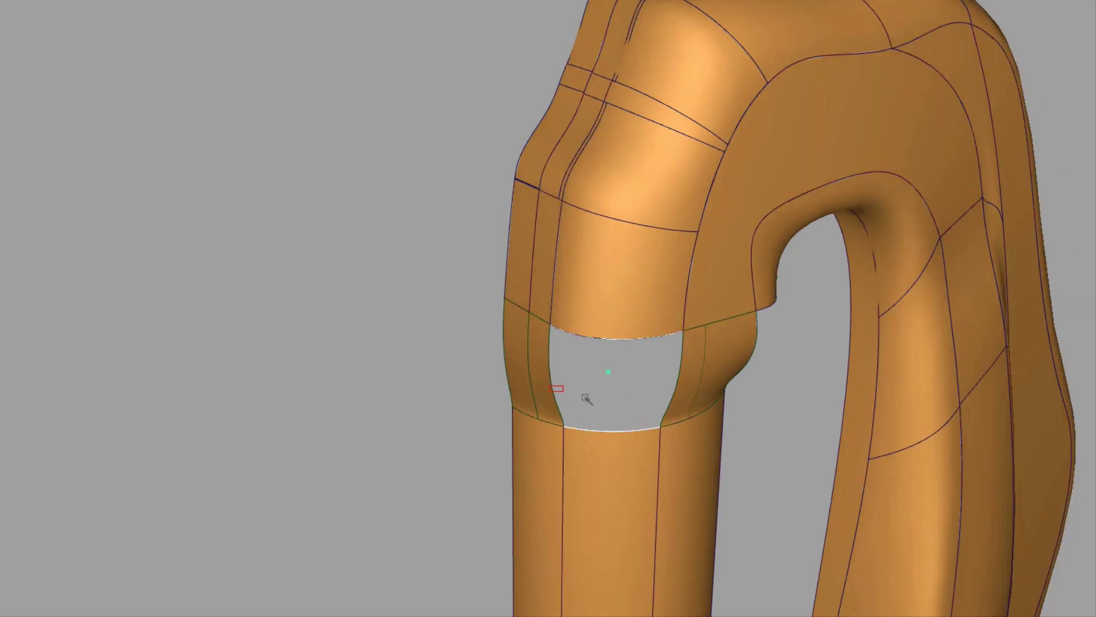
mouse_move(726, 411)
alt+shift+mouse_down()
mouse_move(399, 308)
mouse_move(710, 402)
alt+shift+mouse_up()
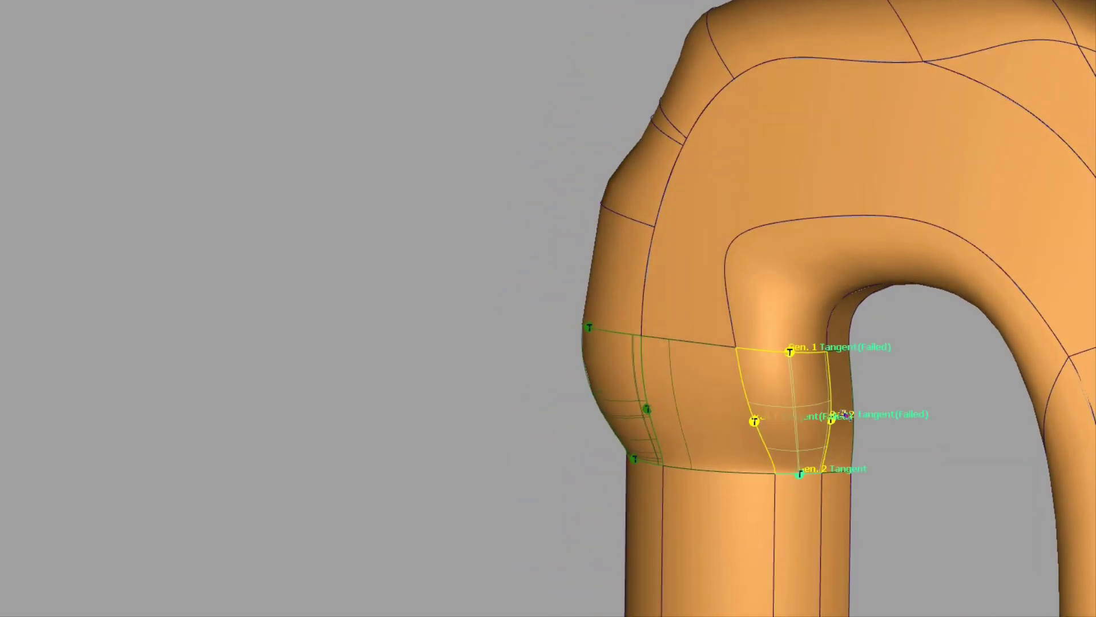
Close the remaining opening under the rag's inner bend with a tangent patch down to the cylinder.
mouse_move(846, 415)
ctrl+shift+mouse_down()
mouse_move(770, 338)
mouse_move(828, 346)
ctrl+shift+mouse_up()
ctrl+shift+drag(853, 472, 816, 312)
drag(548, 263, 969, 522)
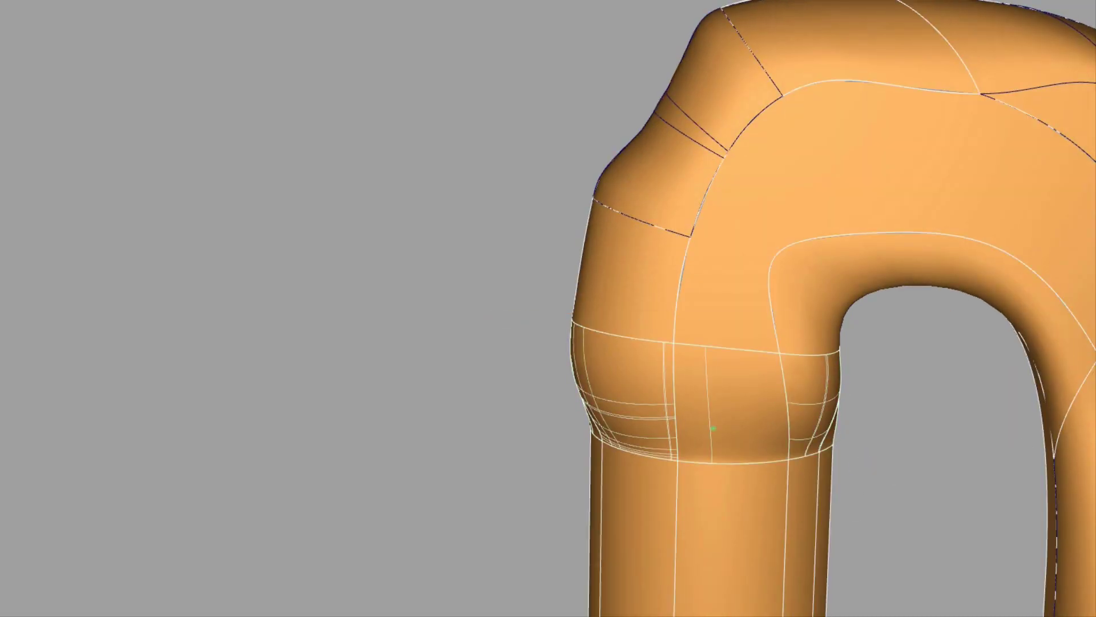
ctrl+shift+drag(874, 420, 808, 341)
alt+shift+drag(807, 341, 700, 350)
alt+shift+right_drag(700, 350, 883, 328)
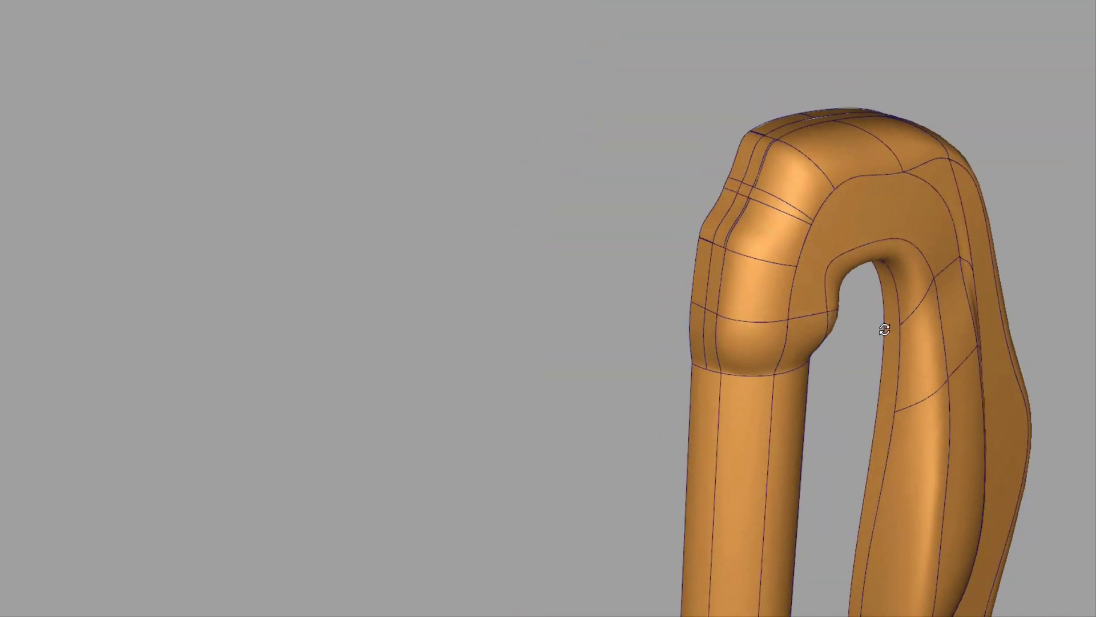
Close the narrow strip between the patches in the transition from the rag to the cylinder.
alt+shift+drag(883, 328, 920, 332)
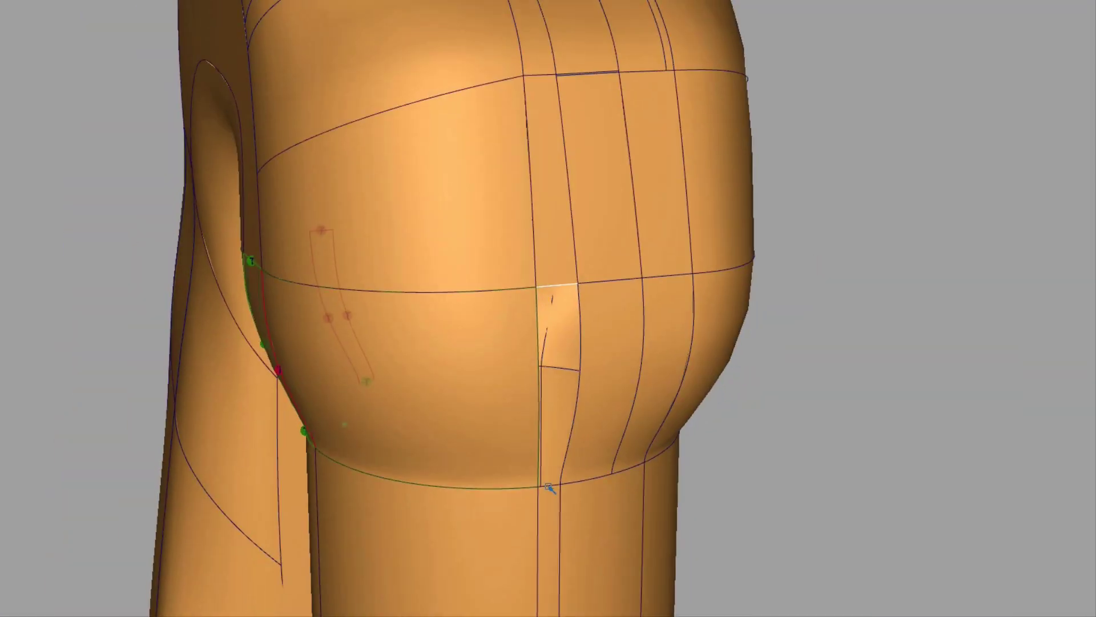
alt+shift+drag(549, 488, 575, 396)
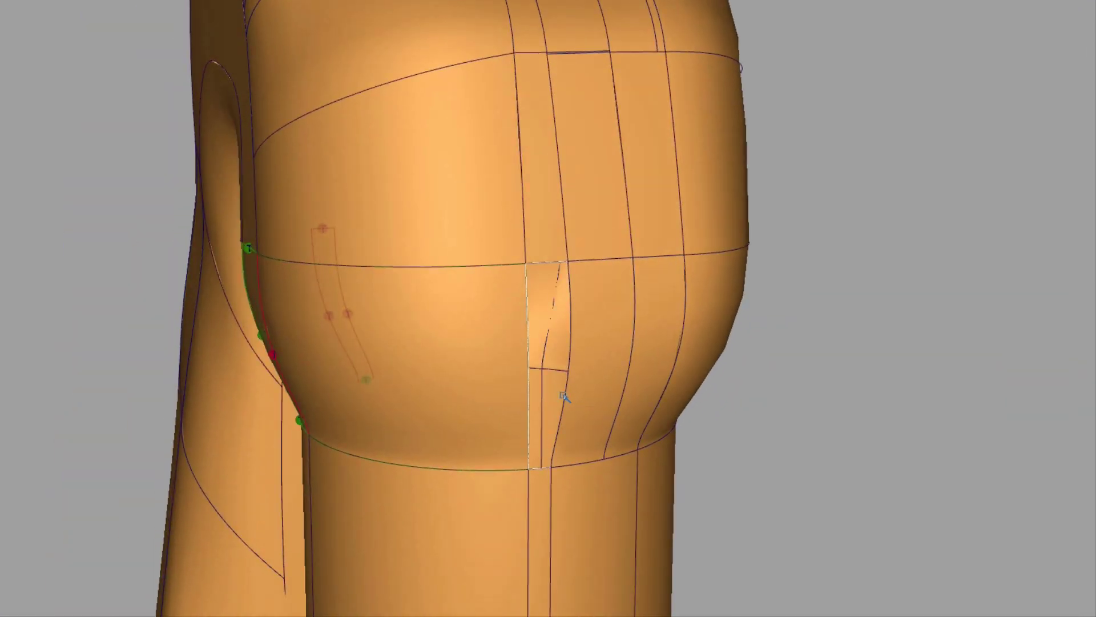
click(566, 395)
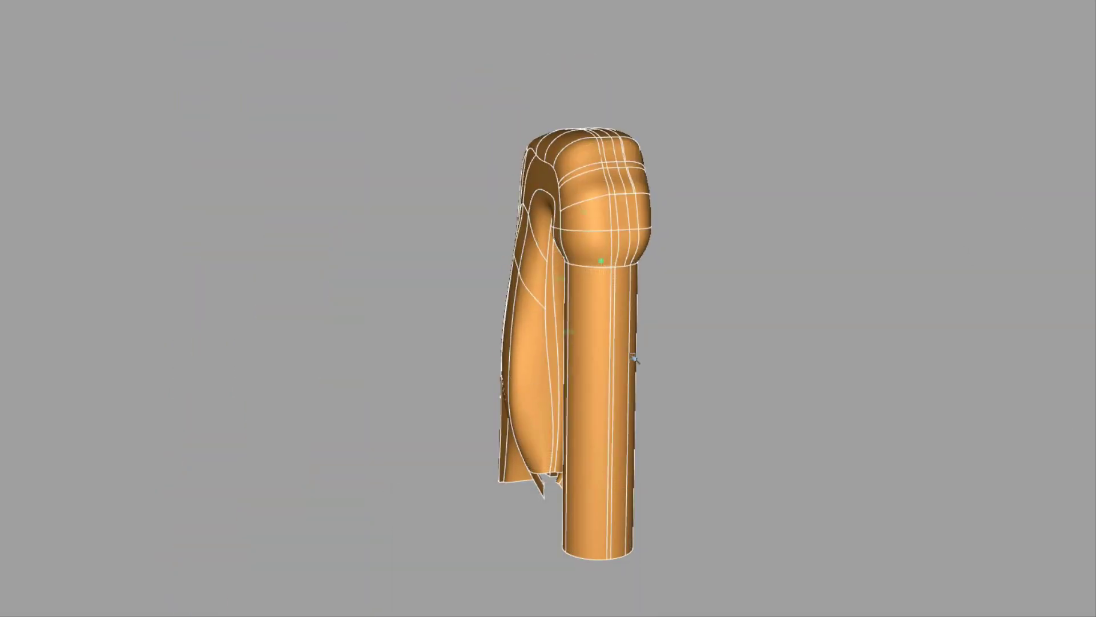
alt+shift+drag(635, 358, 856, 457)
drag(873, 472, 459, 59)
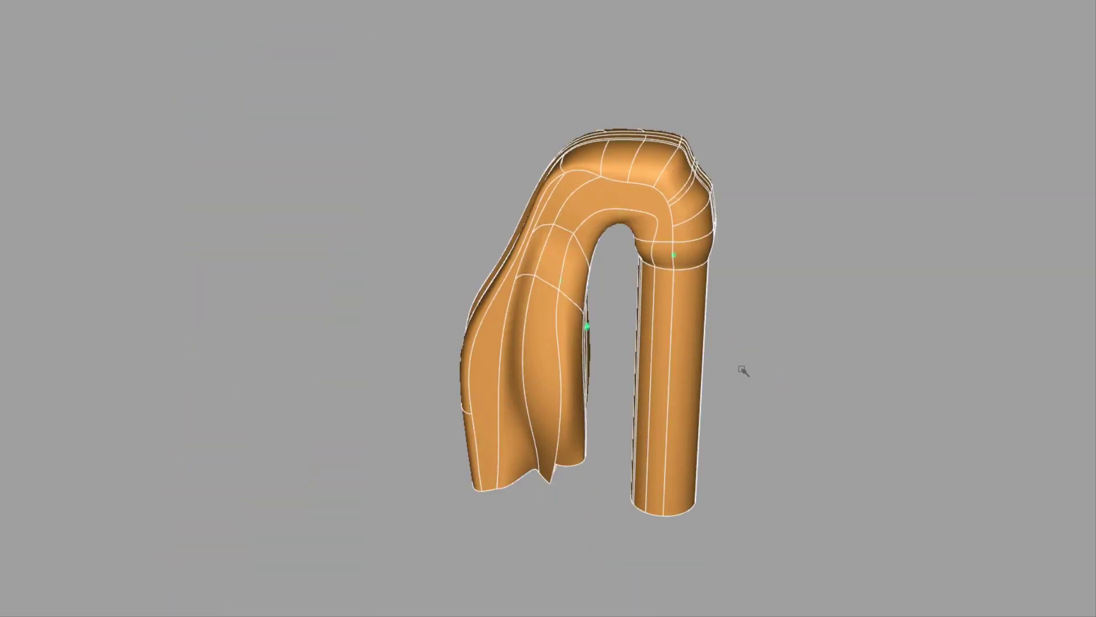
mouse_move(557, 357)
alt+shift+mouse_down()
mouse_move(301, 314)
mouse_move(374, 325)
alt+shift+mouse_up()
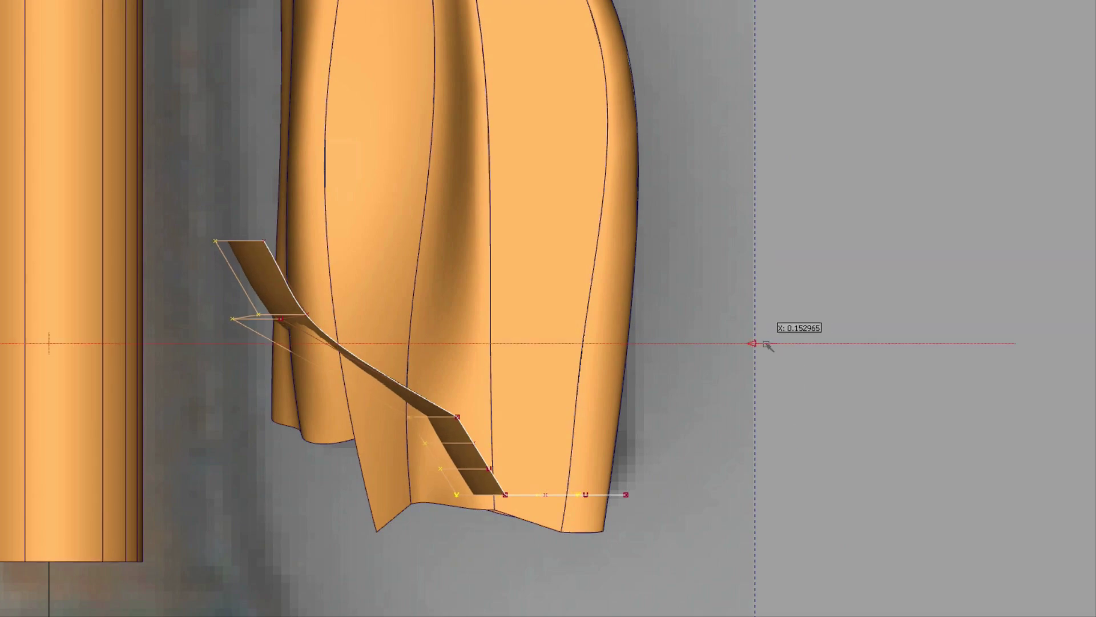
Position a stepped cutting surface through the rag's hanging lower end and intersect it with the rag faces.
alt+shift+drag(767, 344, 471, 258)
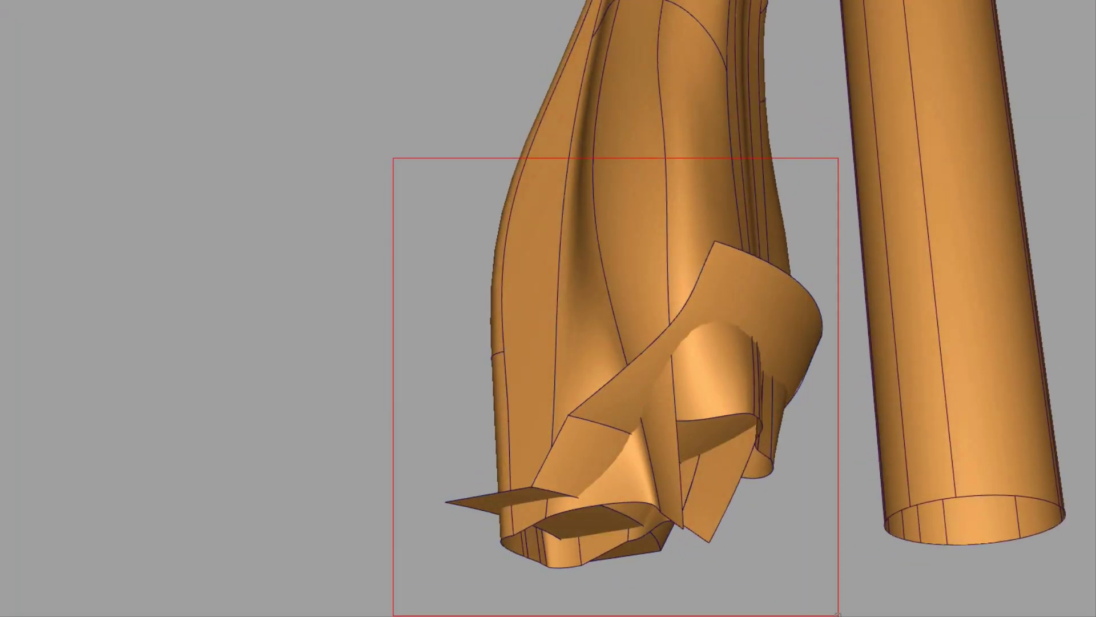
drag(839, 614, 838, 615)
alt+shift+drag(657, 542, 412, 414)
drag(491, 419, 519, 450)
alt+shift+drag(383, 501, 784, 470)
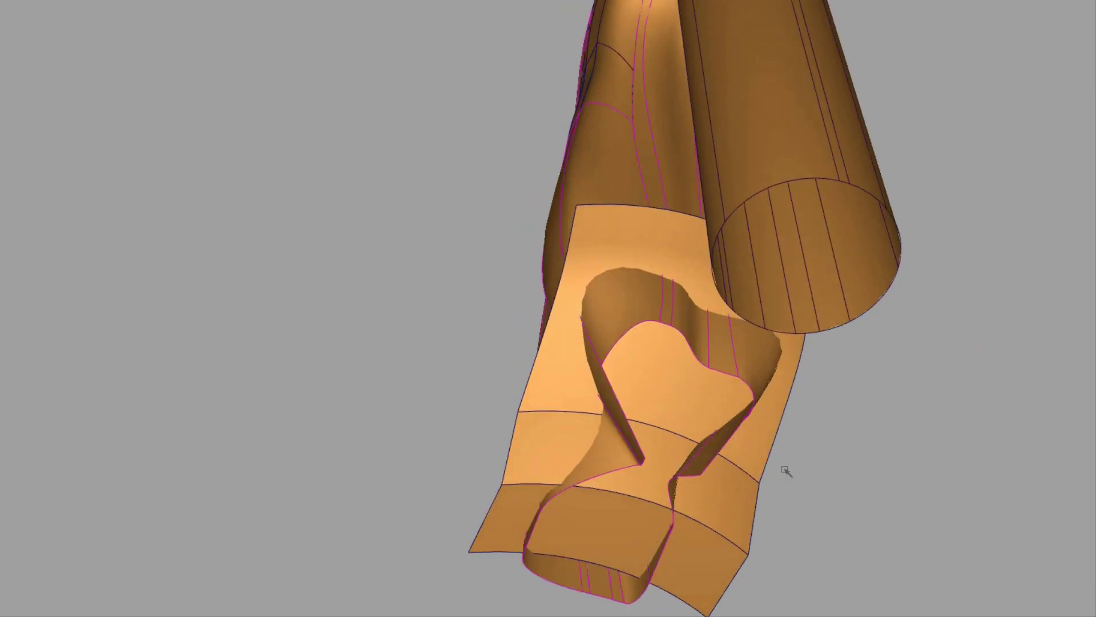
alt+shift+drag(734, 576, 674, 440)
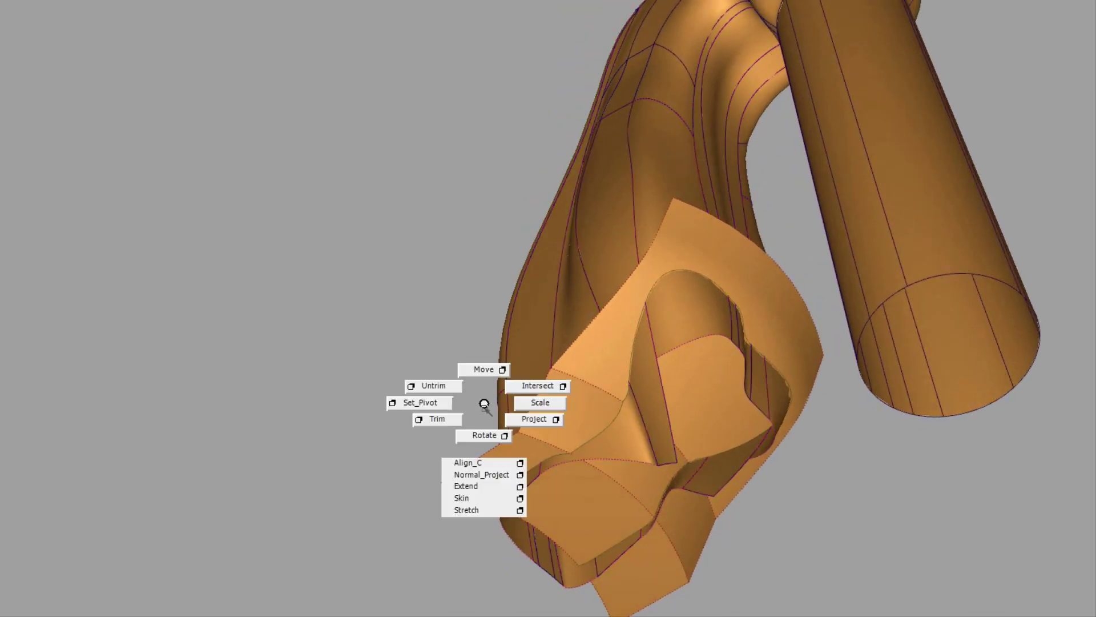
Trim the cutting surface to the rag's cross-section outline and trim the rag faces below the cut away.
ctrl+shift+right_drag(484, 404, 484, 492)
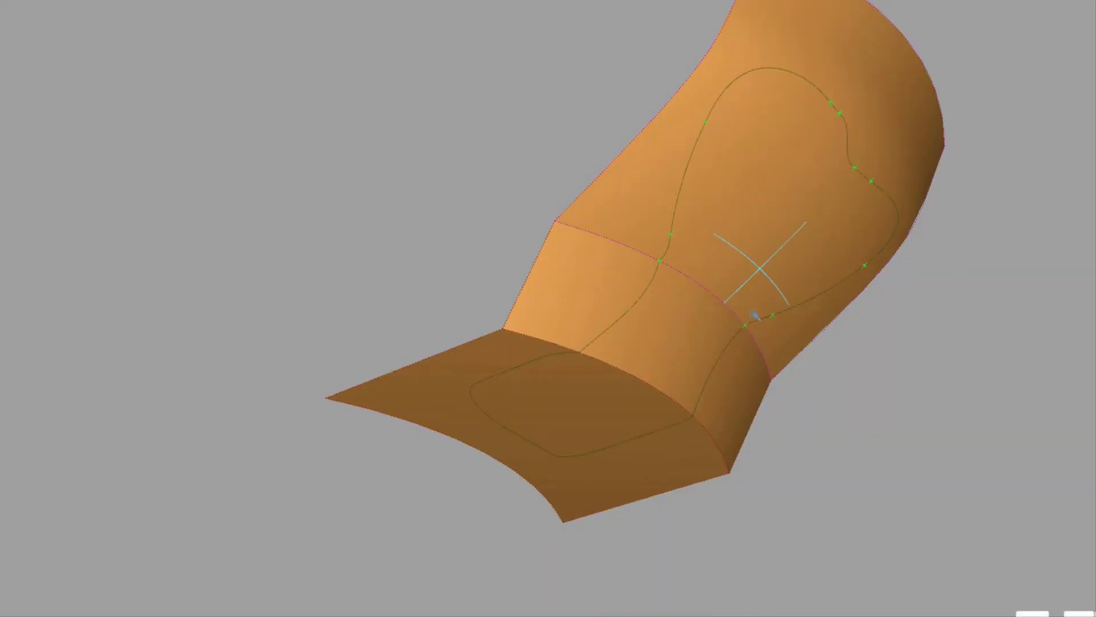
click(1033, 614)
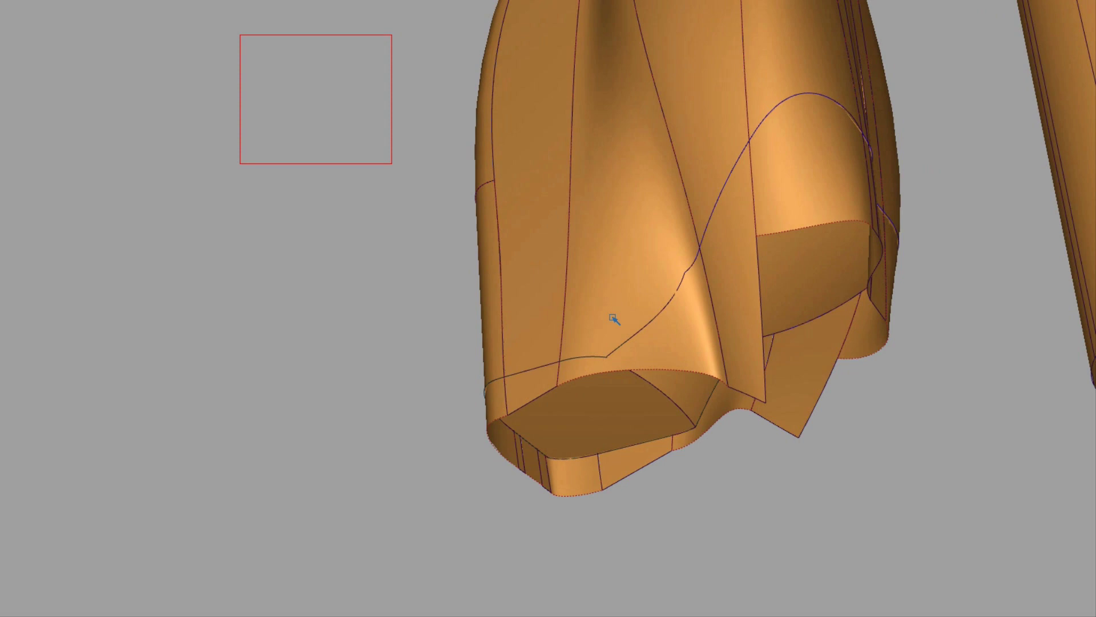
drag(613, 318, 742, 365)
ctrl+shift+right_drag(747, 319, 745, 382)
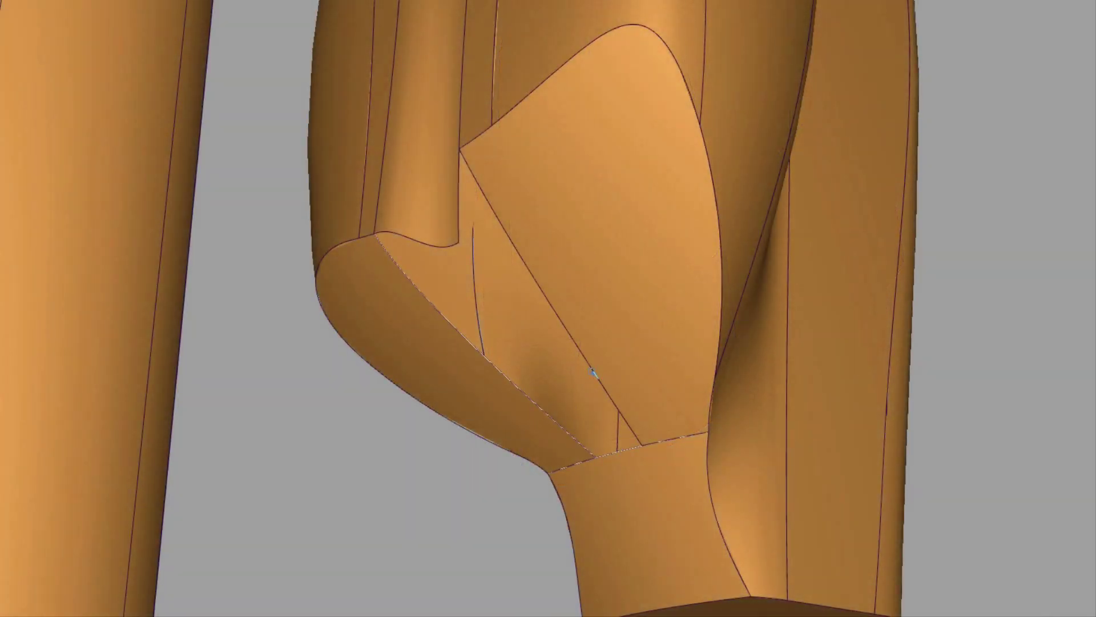
Bridge the gap between the two cut end faces with a strip surface and extend it past the leftover fold flap.
click(594, 372)
mouse_move(487, 282)
alt+shift+mouse_down()
mouse_move(521, 328)
mouse_move(497, 279)
alt+shift+mouse_up()
key(4)
ctrl+shift+right_drag(455, 105, 437, 178)
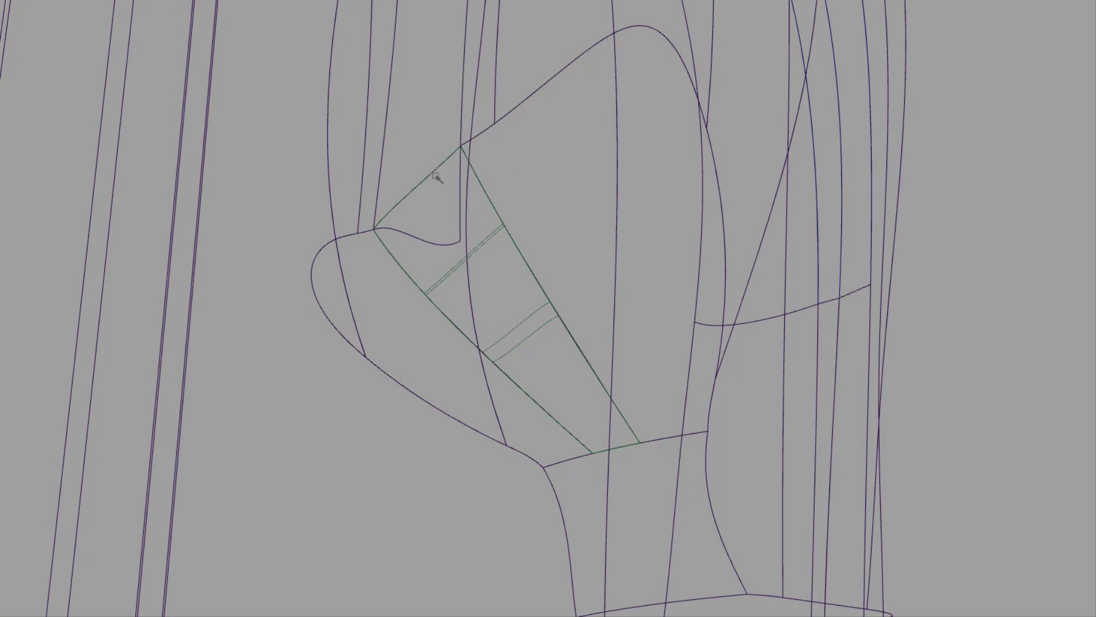
drag(408, 115, 443, 144)
click(334, 79)
ctrl+shift+drag(411, 189, 629, 359)
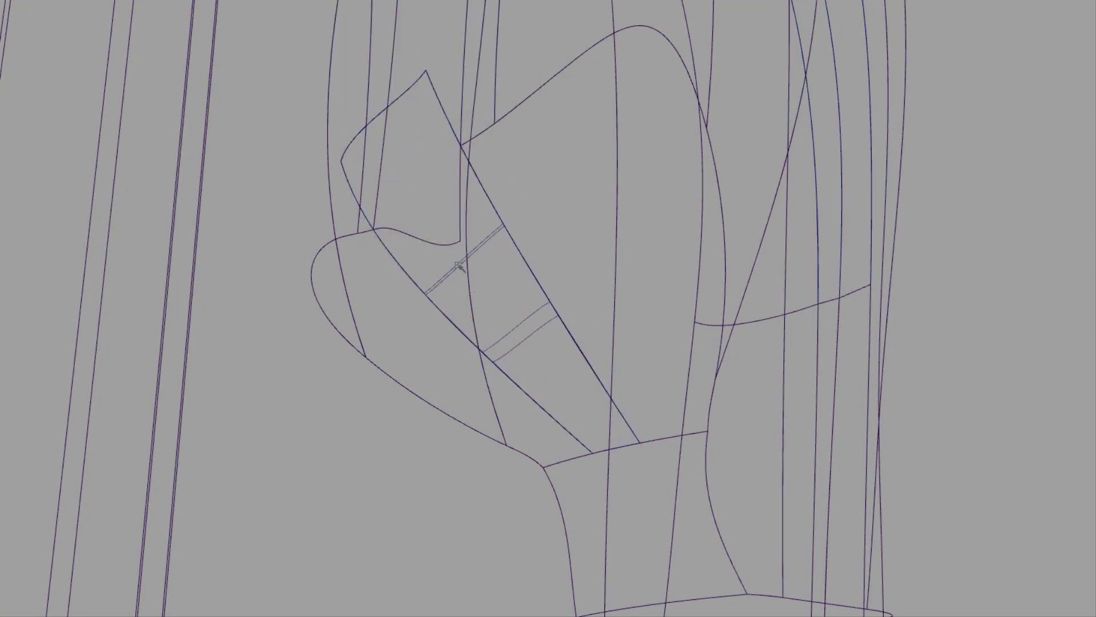
Intersect the extended strip with the leftover fold flap and trim both to a continuous lower edge.
click(458, 266)
alt+shift+drag(459, 266, 508, 257)
key(space)
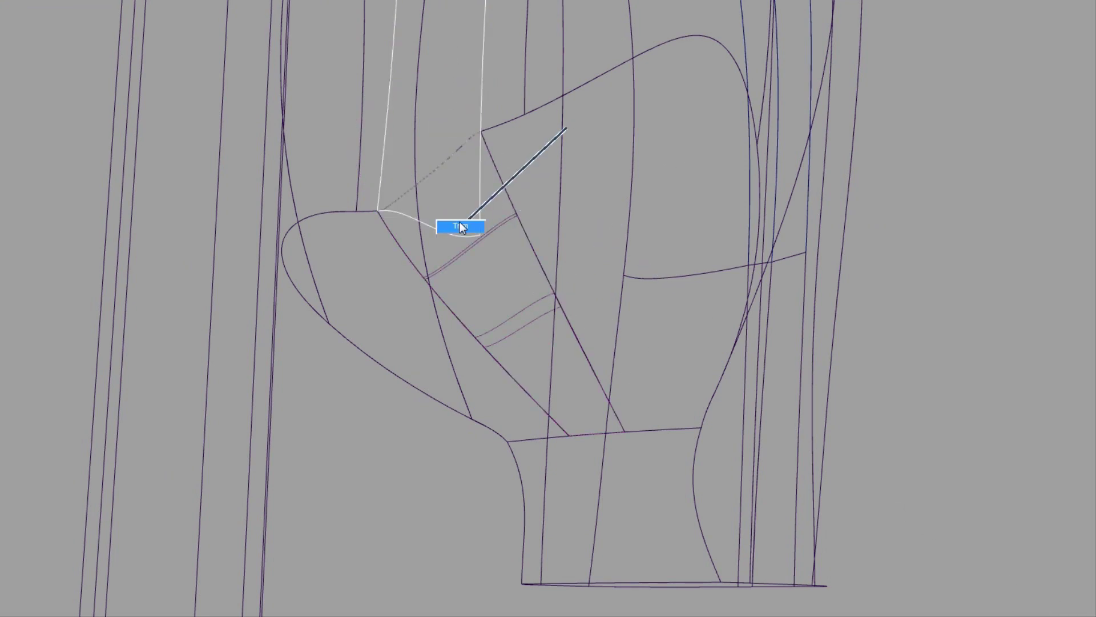
drag(343, 101, 758, 430)
click(644, 495)
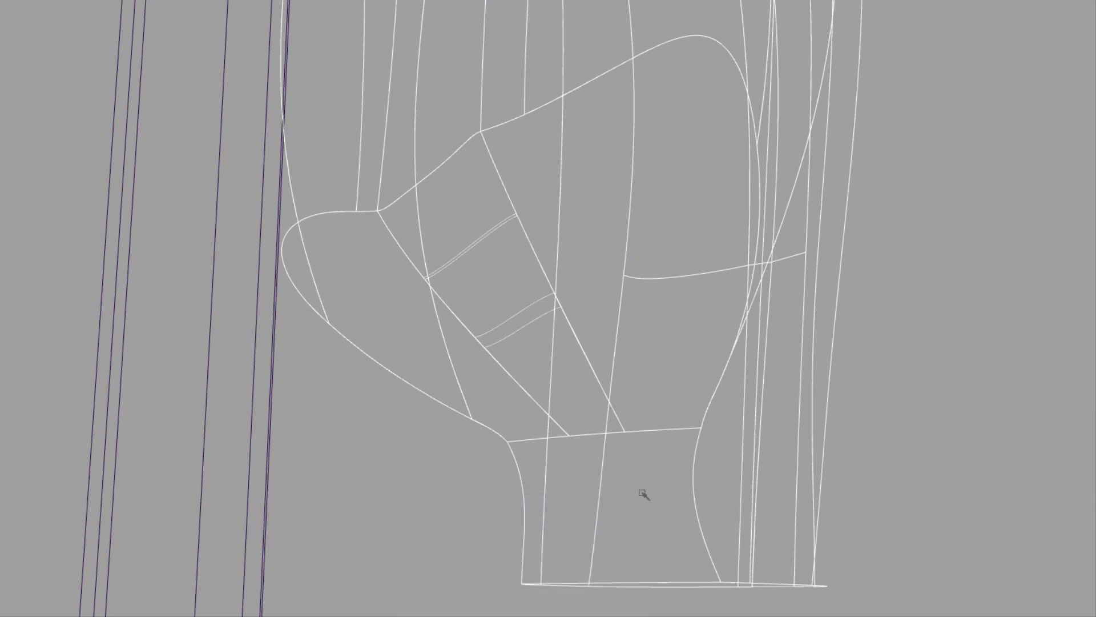
Clear the leftover construction lines and history from the rag's lower-end surfaces.
click(643, 494)
drag(306, 90, 850, 614)
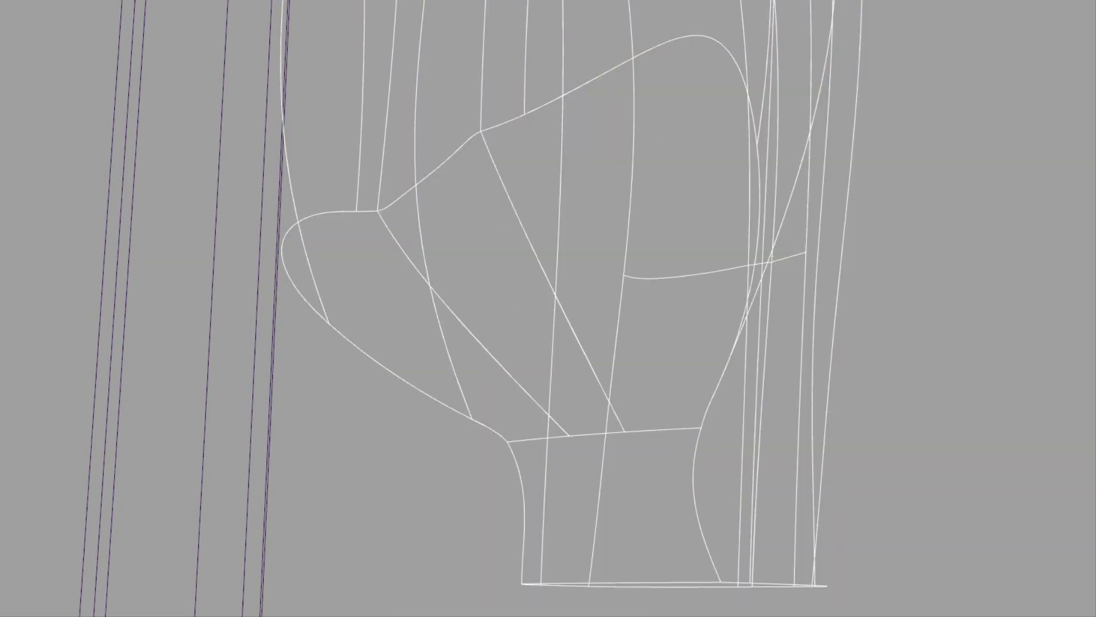
click(859, 239)
Skin bevel strips between the rag's bottom outline and its inset edge, and delete the construction history of the rag surfaces.
mouse_move(859, 240)
alt+shift+mouse_down()
mouse_move(338, 394)
mouse_move(536, 191)
alt+shift+mouse_up()
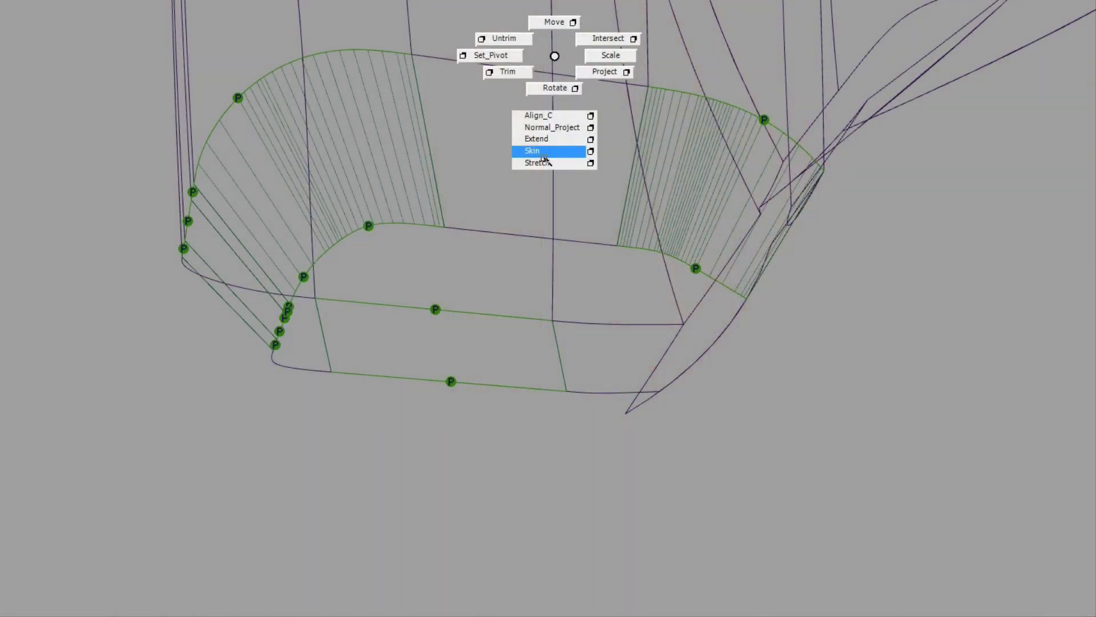
click(534, 83)
alt+shift+drag(305, 172, 686, 228)
click(711, 208)
alt+shift+drag(617, 355, 476, 345)
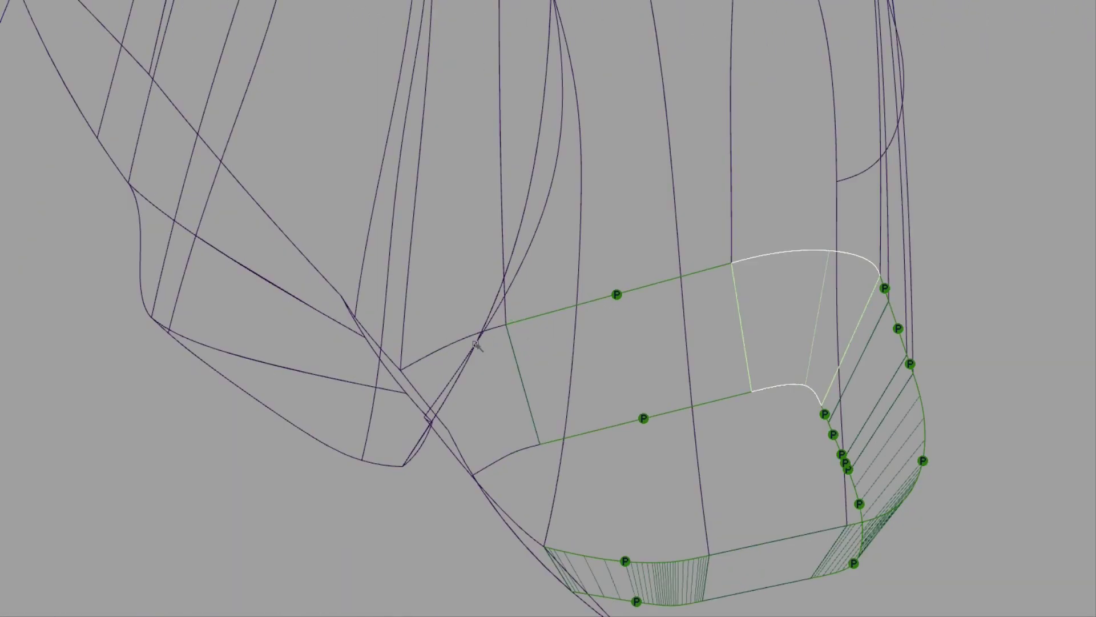
click(501, 461)
mouse_move(696, 394)
alt+shift+mouse_down()
mouse_move(609, 374)
mouse_move(400, 423)
alt+shift+mouse_up()
ctrl+shift+drag(389, 448, 383, 324)
drag(74, 256, 1095, 616)
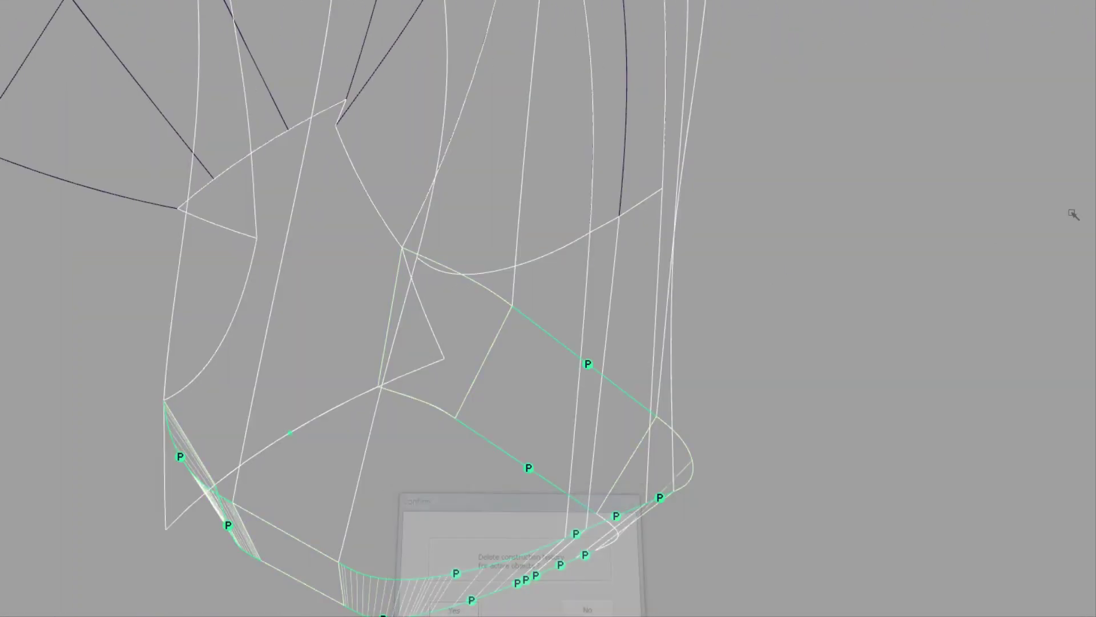
Trim the overlapping strip between the fold flap and the rag's end to the bevelled bottom edges and inspect the result shaded.
alt+shift+drag(673, 249, 608, 254)
ctrl+shift+drag(507, 329, 506, 263)
drag(320, 449, 331, 487)
alt+shift+drag(400, 343, 382, 326)
ctrl+shift+middle_drag(424, 259, 429, 336)
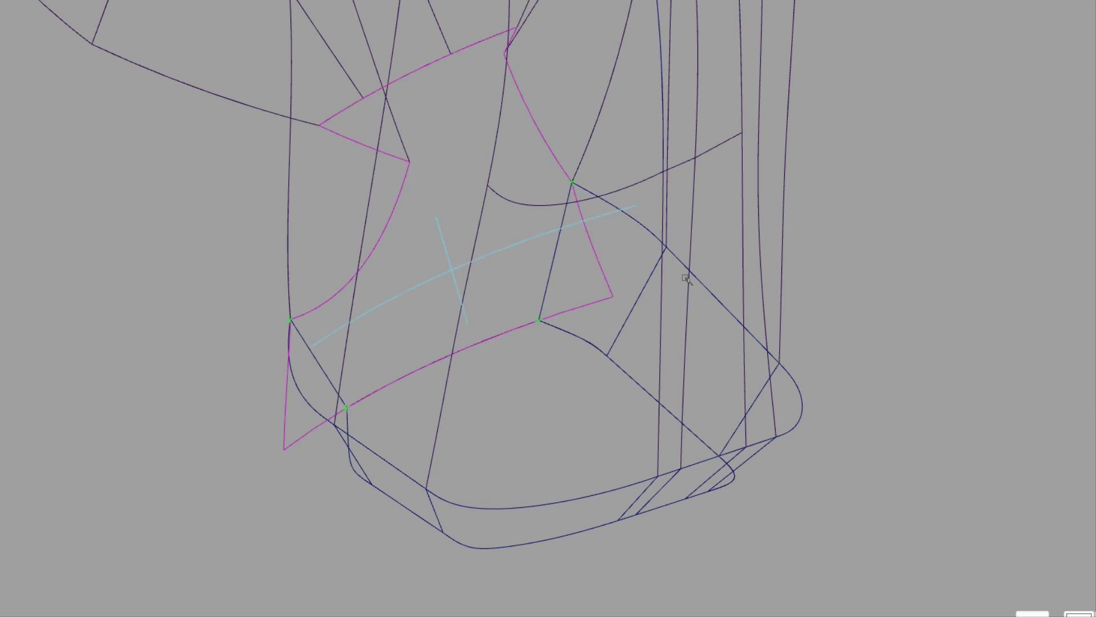
mouse_move(686, 278)
alt+shift+mouse_down()
mouse_move(142, 245)
mouse_move(340, 299)
alt+shift+mouse_up()
key(F2)
alt+shift+drag(824, 218, 797, 211)
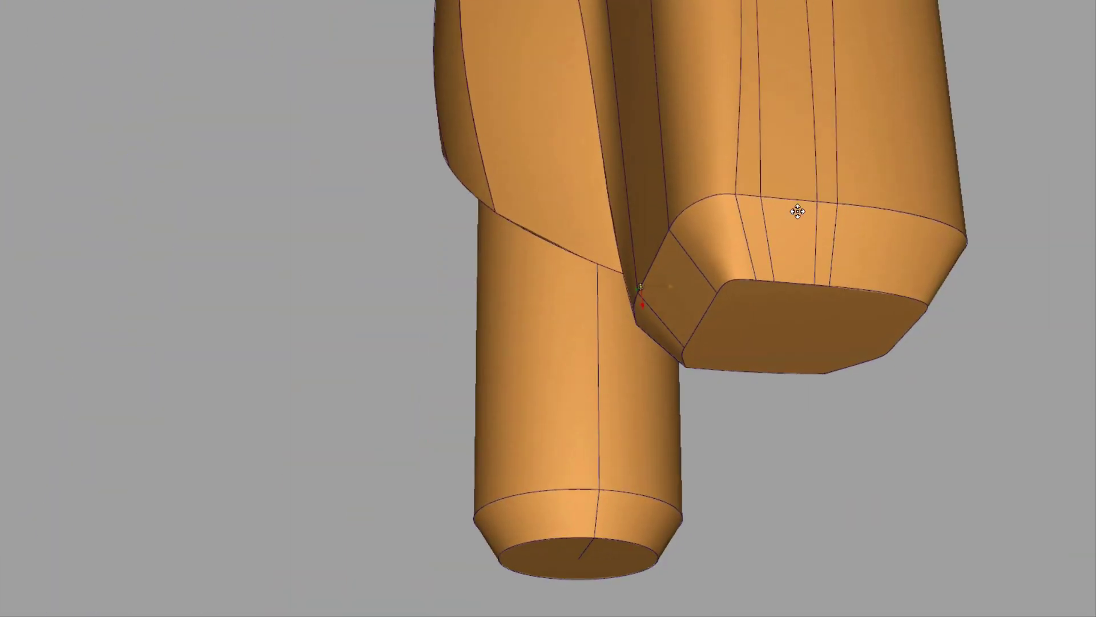
alt+shift+right_drag(612, 165, 446, 172)
mouse_move(703, 137)
alt+shift+mouse_down()
mouse_move(740, 254)
mouse_move(661, 228)
mouse_move(507, 315)
alt+shift+mouse_up()
alt+shift+drag(507, 315, 521, 325)
Build Rail wall surfaces along both edges of the tear at the label's lower-left side.
alt+shift+drag(522, 326, 301, 313)
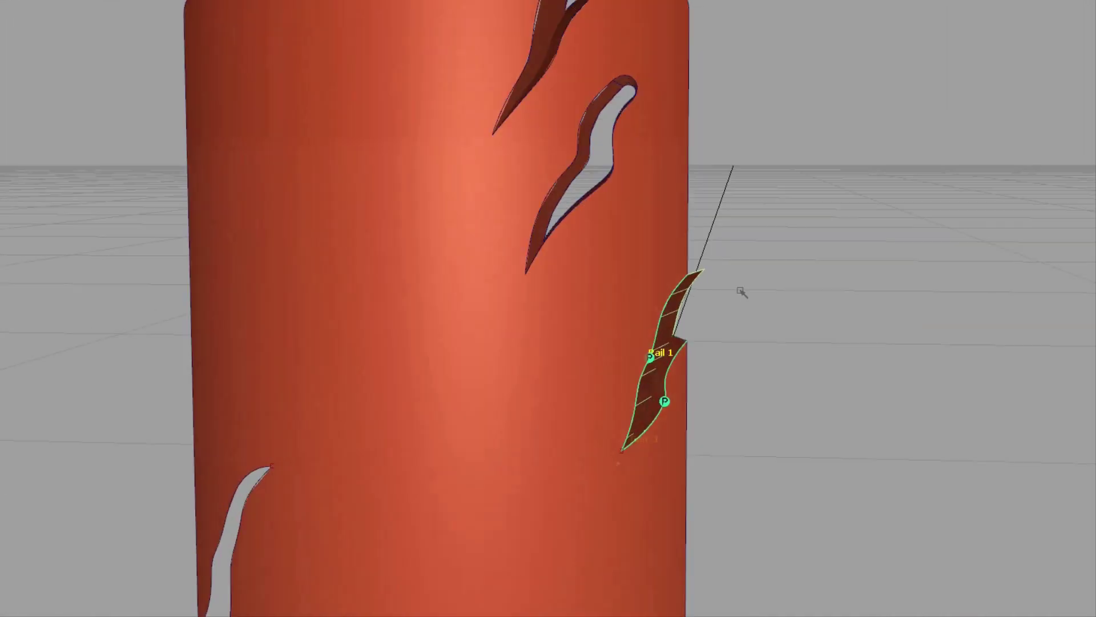
alt+shift+drag(741, 292, 238, 365)
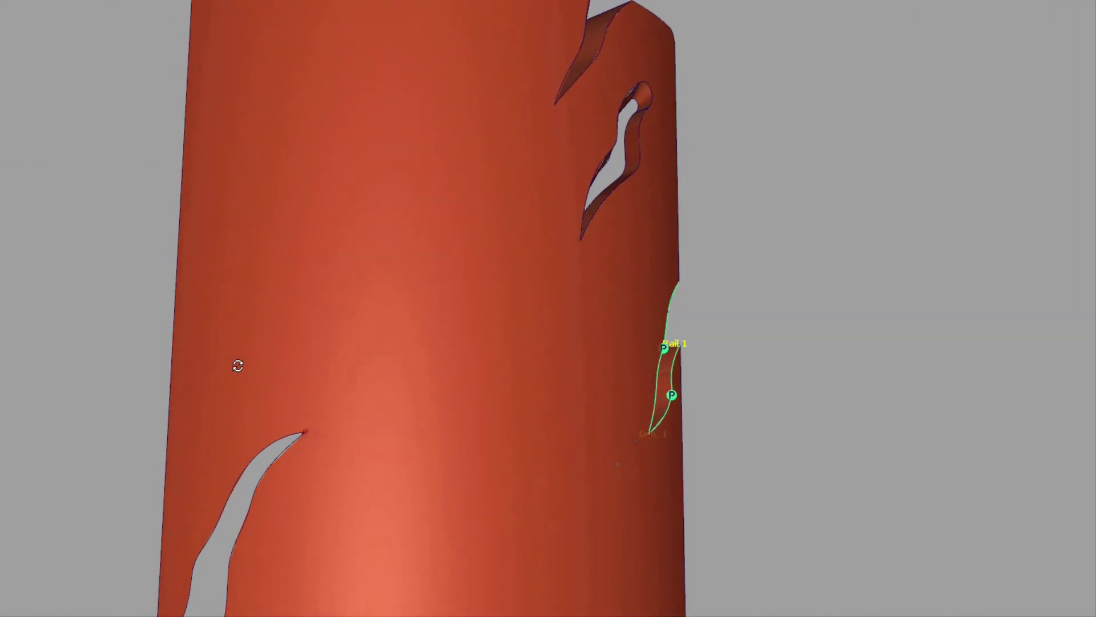
click(265, 455)
alt+shift+drag(330, 392, 432, 376)
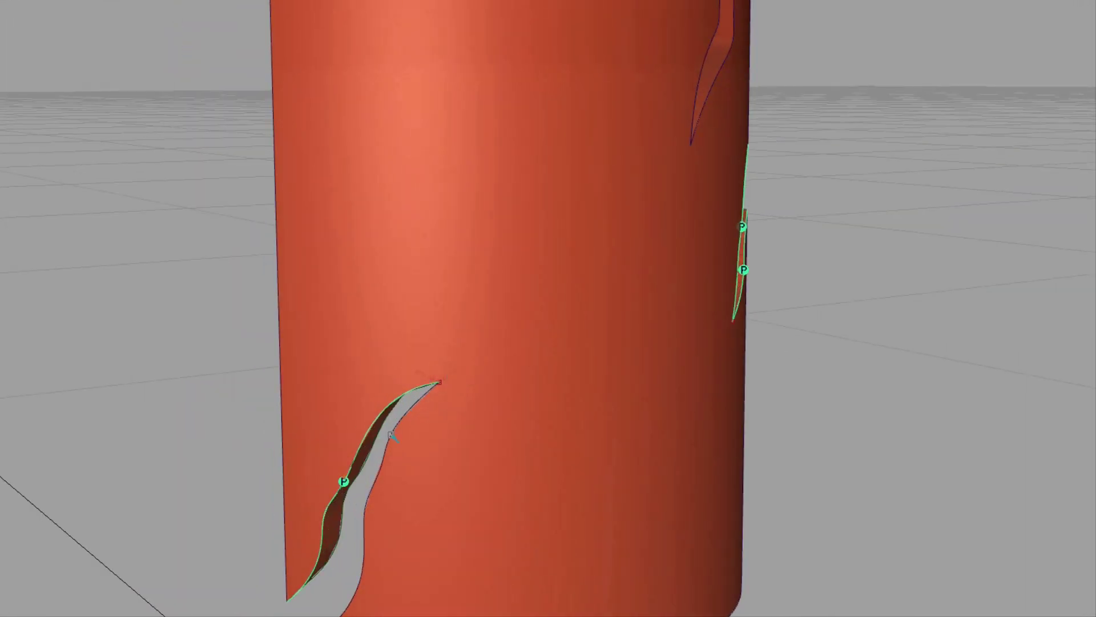
alt+shift+drag(392, 436, 547, 422)
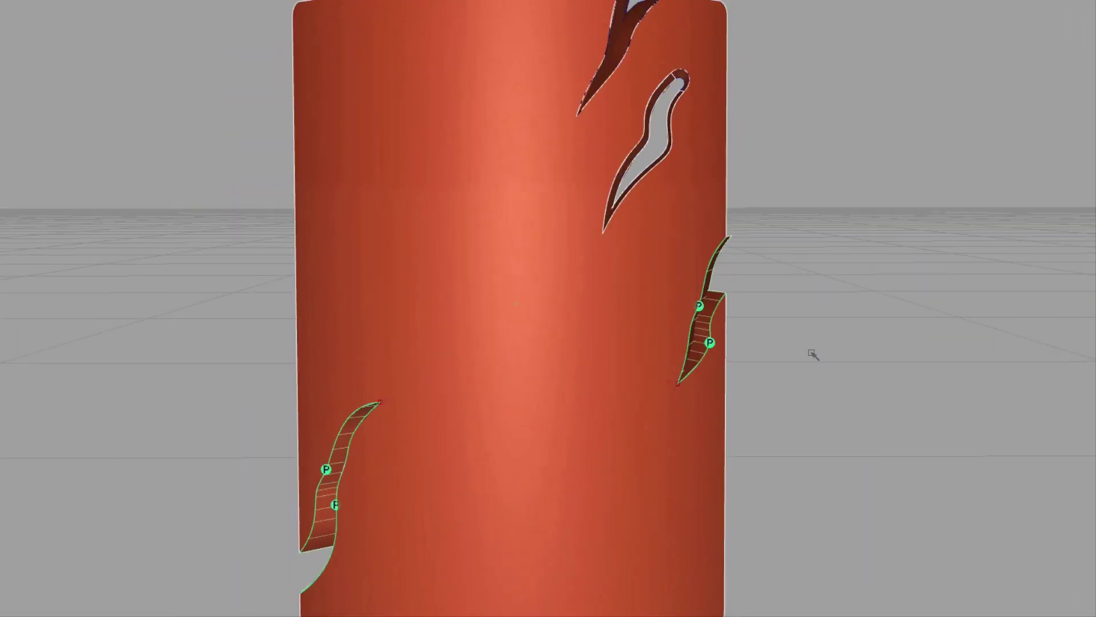
Delete the construction history of the label and its tear walls, and remove the leftover generating curves.
click(776, 277)
alt+shift+right_drag(776, 276, 843, 255)
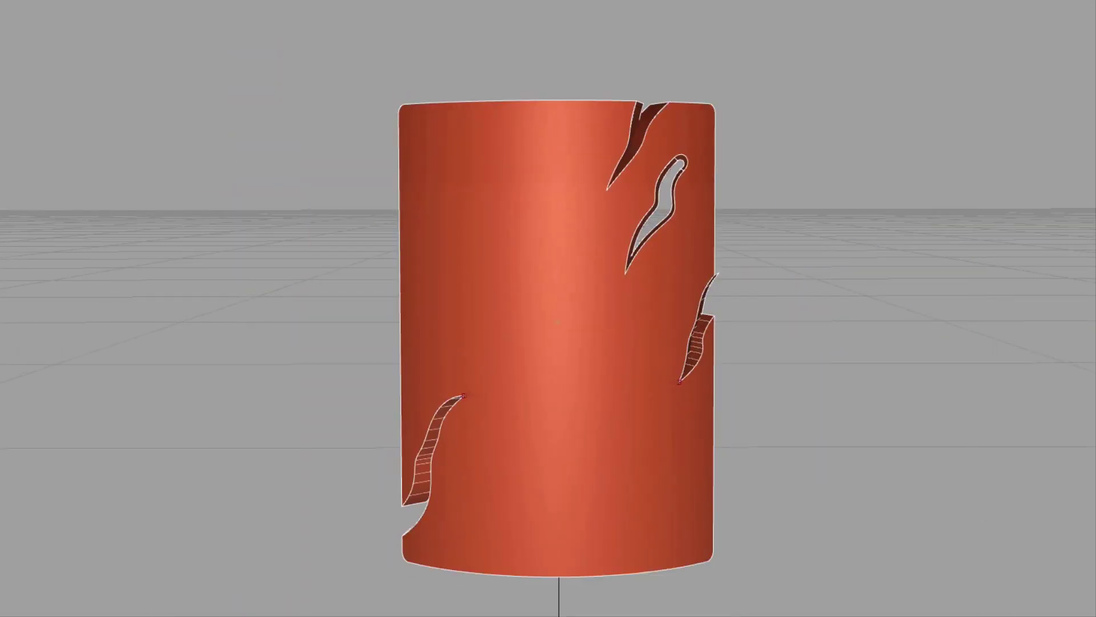
click(944, 464)
alt+shift+drag(944, 464, 754, 232)
key(Delete)
click(453, 438)
alt+shift+drag(457, 417, 440, 337)
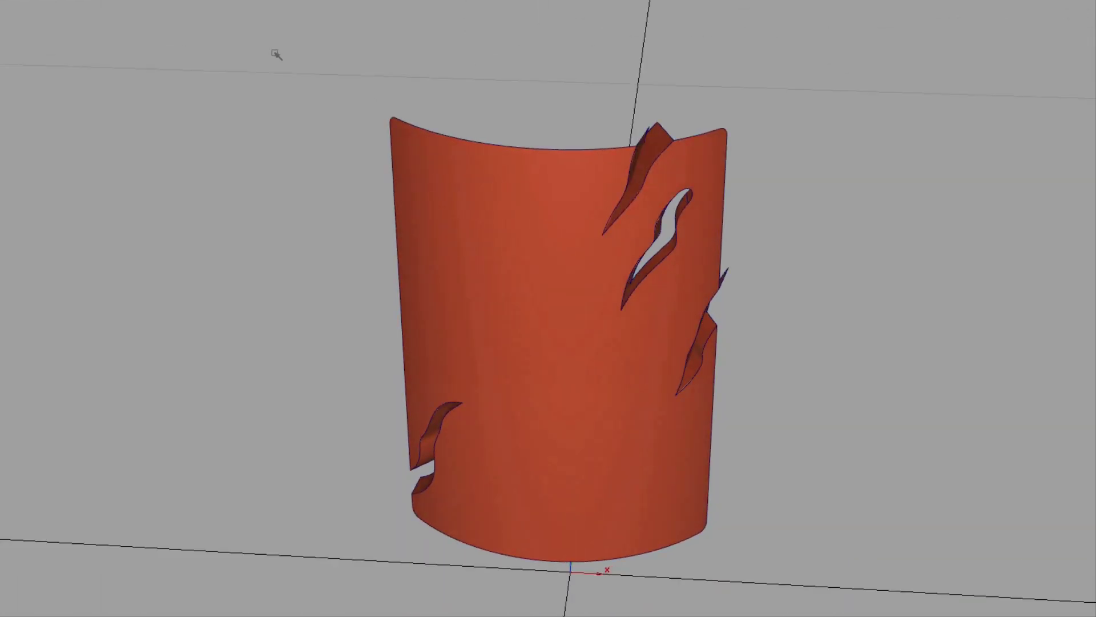
Extend the tear wall surfaces so they pass through the label and bottle surfaces on both sides.
drag(276, 53, 782, 365)
alt+shift+drag(782, 365, 737, 320)
alt+shift+drag(736, 320, 514, 315)
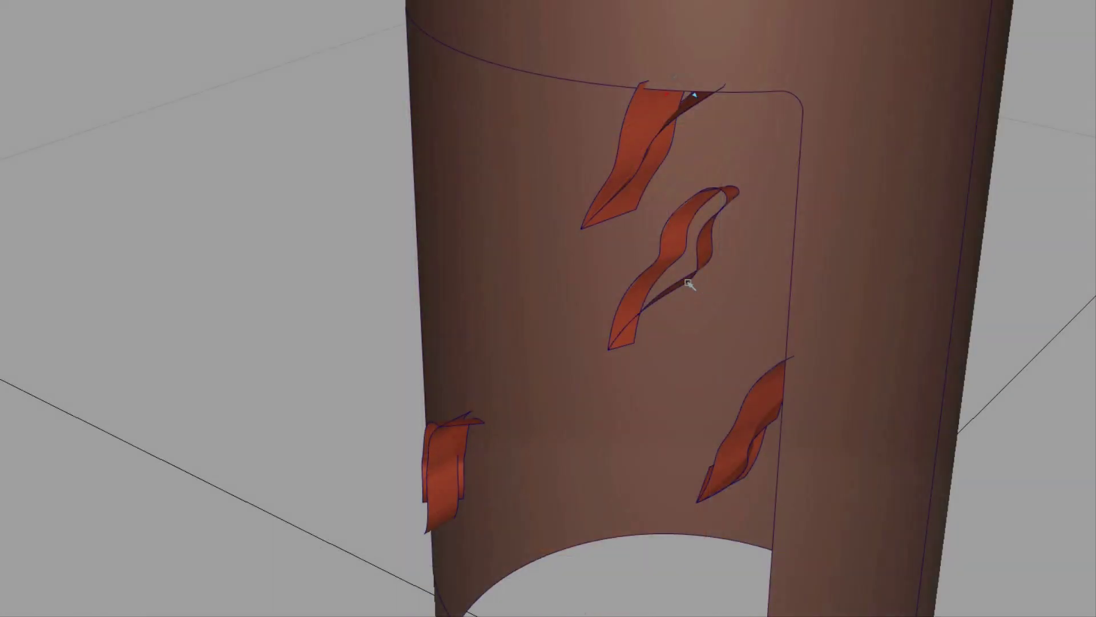
alt+shift+drag(691, 282, 868, 274)
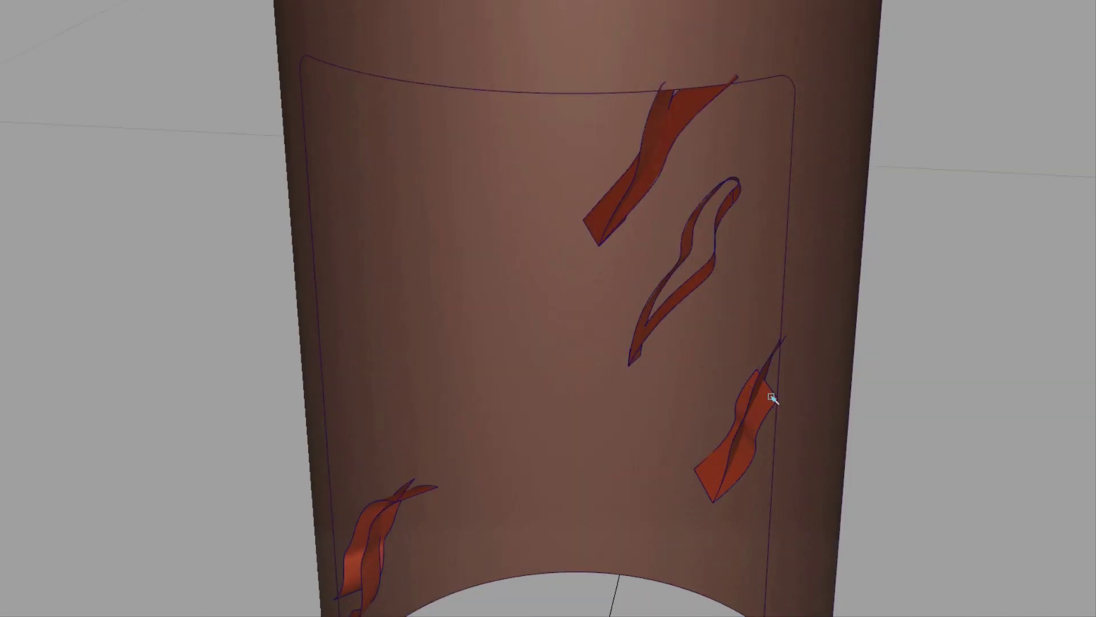
alt+shift+drag(801, 372, 519, 278)
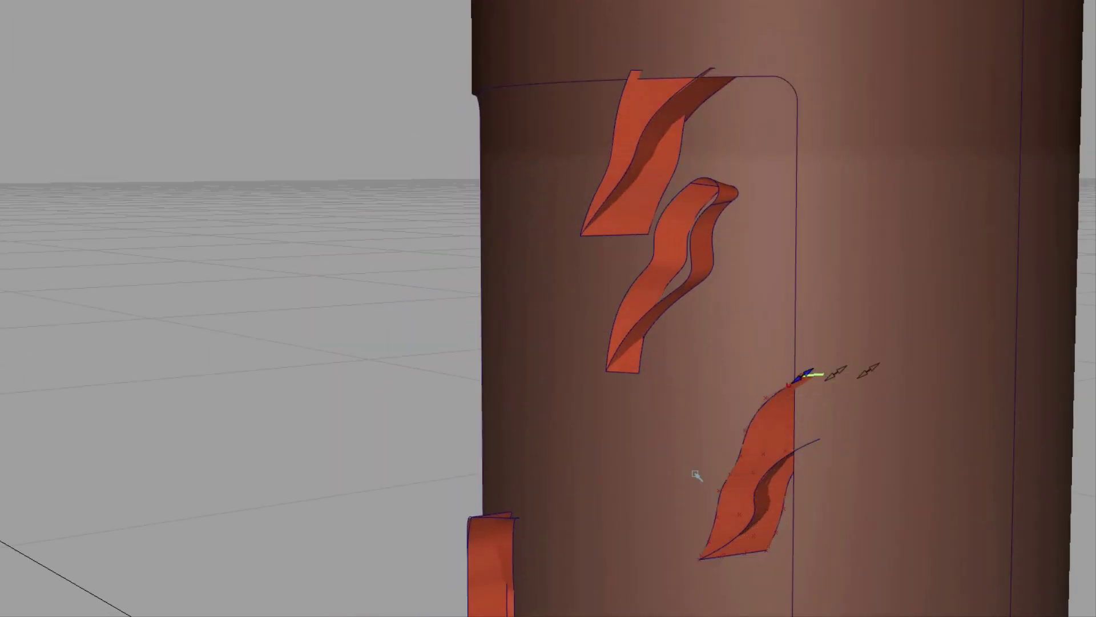
alt+shift+drag(696, 475, 444, 395)
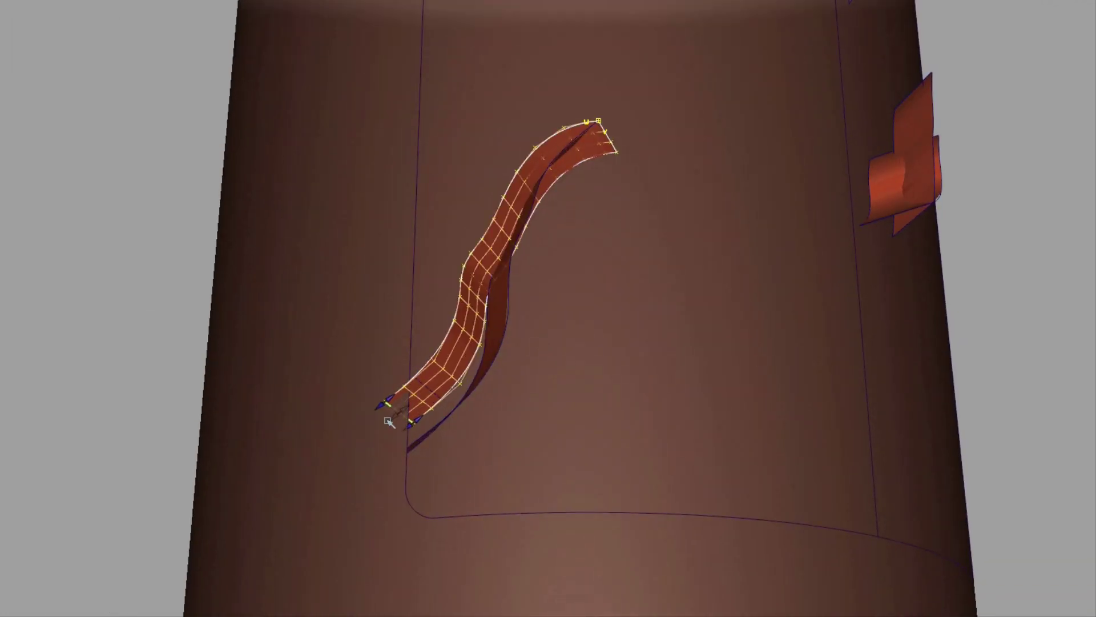
alt+shift+drag(389, 421, 776, 316)
Intersect the extended tear walls with the label's outer frame, bevel and inner panel surfaces.
alt+shift+right_drag(776, 316, 636, 310)
alt+shift+drag(636, 311, 709, 342)
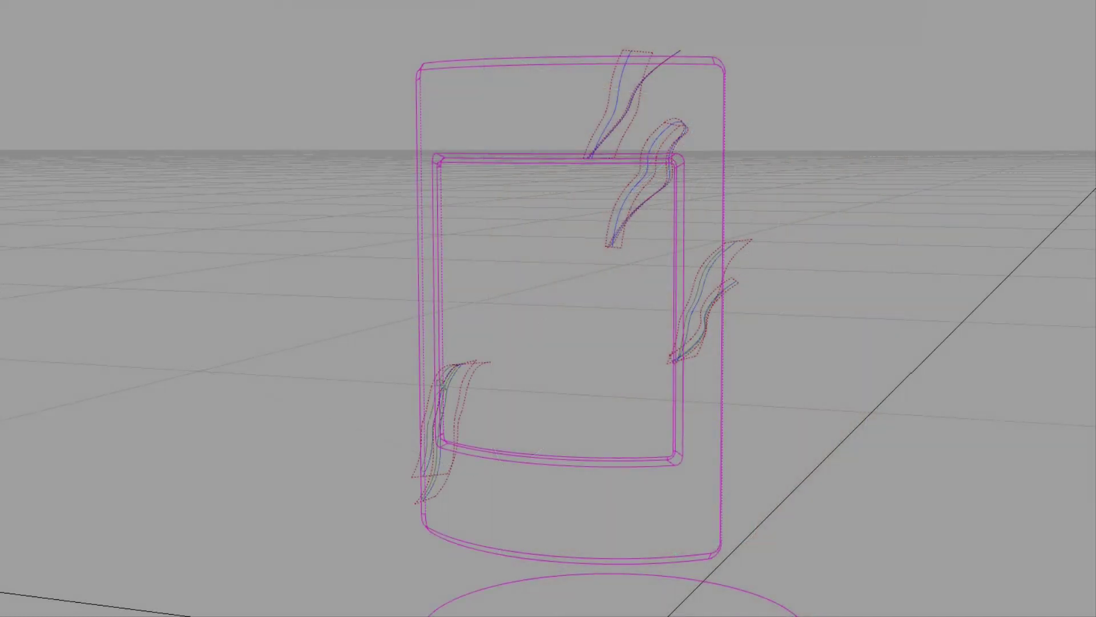
alt+shift+drag(441, 383, 526, 148)
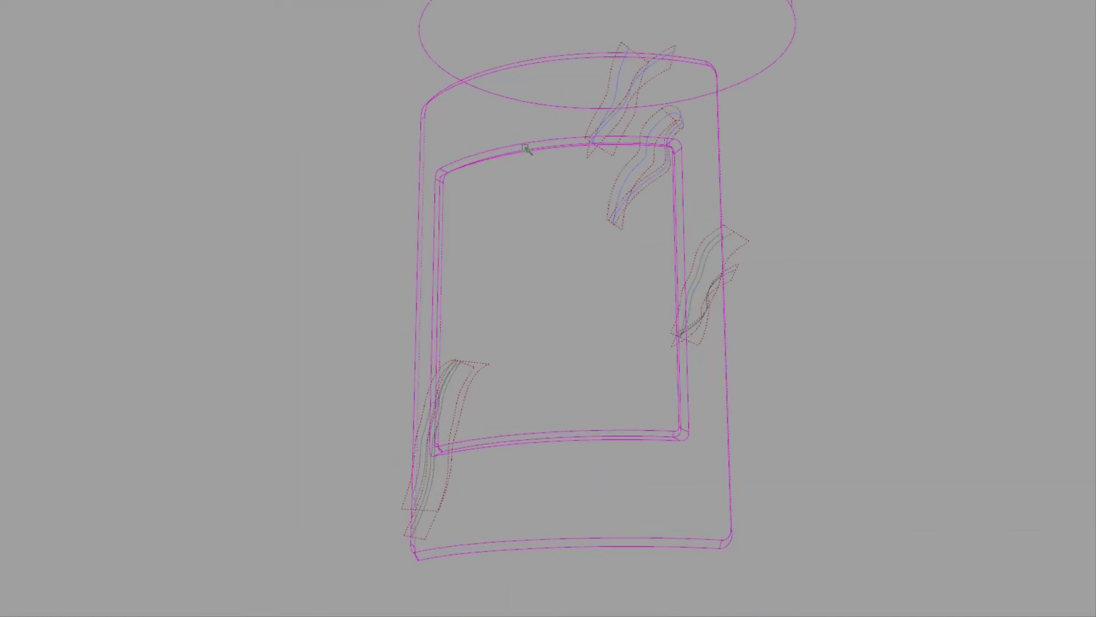
alt+shift+right_drag(646, 131, 726, 78)
alt+shift+drag(764, 69, 902, 282)
alt+shift+drag(709, 136, 582, 128)
alt+shift+middle_drag(583, 127, 571, 165)
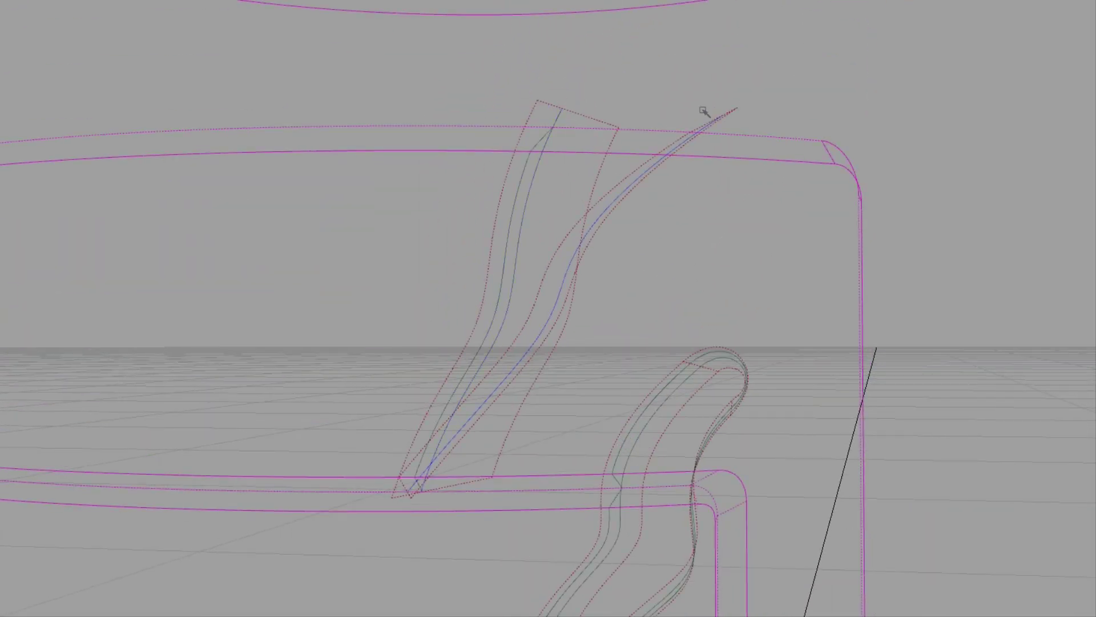
alt+shift+drag(568, 189, 571, 285)
alt+shift+right_drag(571, 286, 514, 337)
alt+shift+middle_drag(625, 480, 615, 245)
Trim the side walls of the label's middle tear to the intersection curves.
click(771, 313)
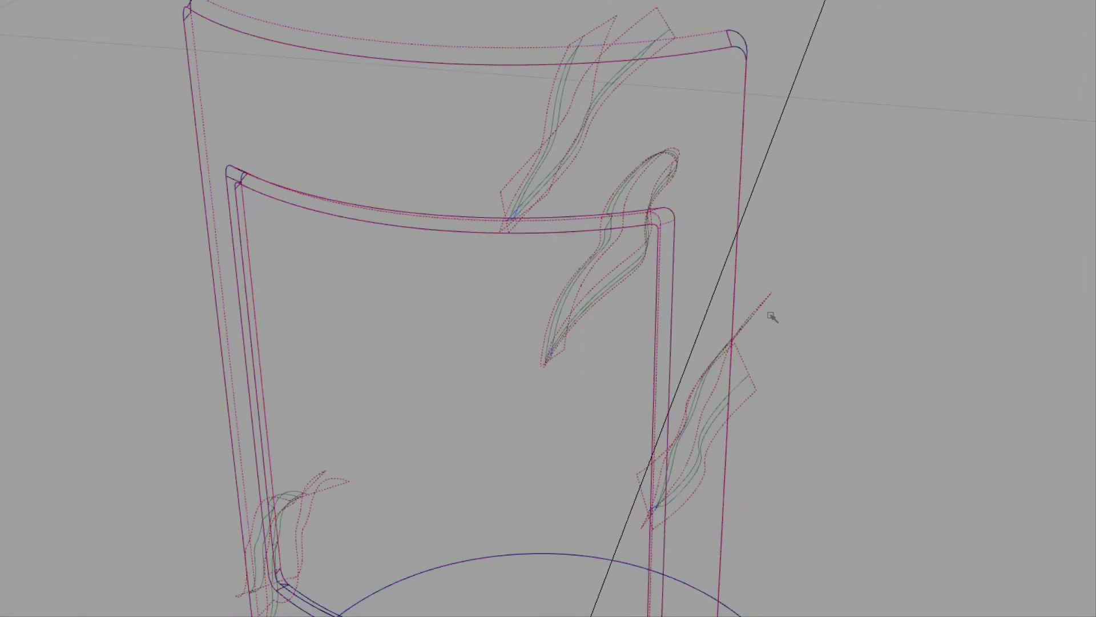
click(760, 308)
ctrl+shift+right_click(694, 244)
ctrl+shift+right_drag(694, 244, 692, 304)
alt+shift+drag(613, 198, 362, 245)
alt+shift+right_drag(363, 245, 656, 162)
alt+shift+drag(657, 161, 695, 243)
click(684, 274)
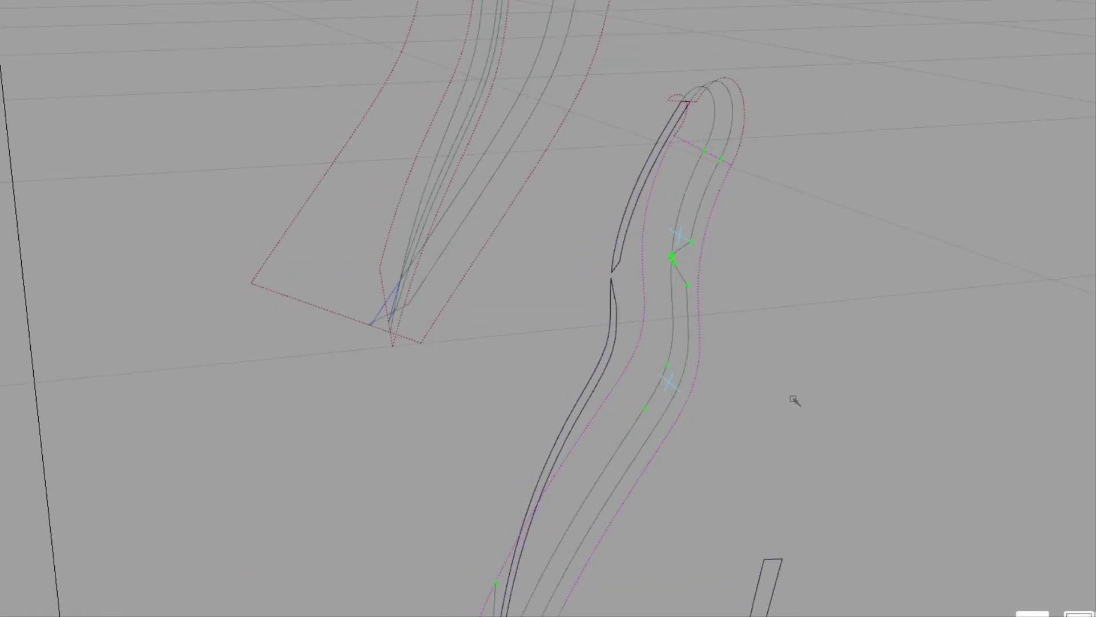
Trim the walls of the tear at the label's upper edge and the rounded end of the middle tear to the label thickness.
alt+shift+right_drag(794, 400, 656, 394)
alt+shift+drag(657, 394, 514, 297)
key(space)
alt+shift+middle_drag(514, 296, 503, 390)
alt+shift+click(509, 279)
alt+shift+right_drag(539, 301, 583, 286)
alt+shift+middle_drag(495, 191, 502, 299)
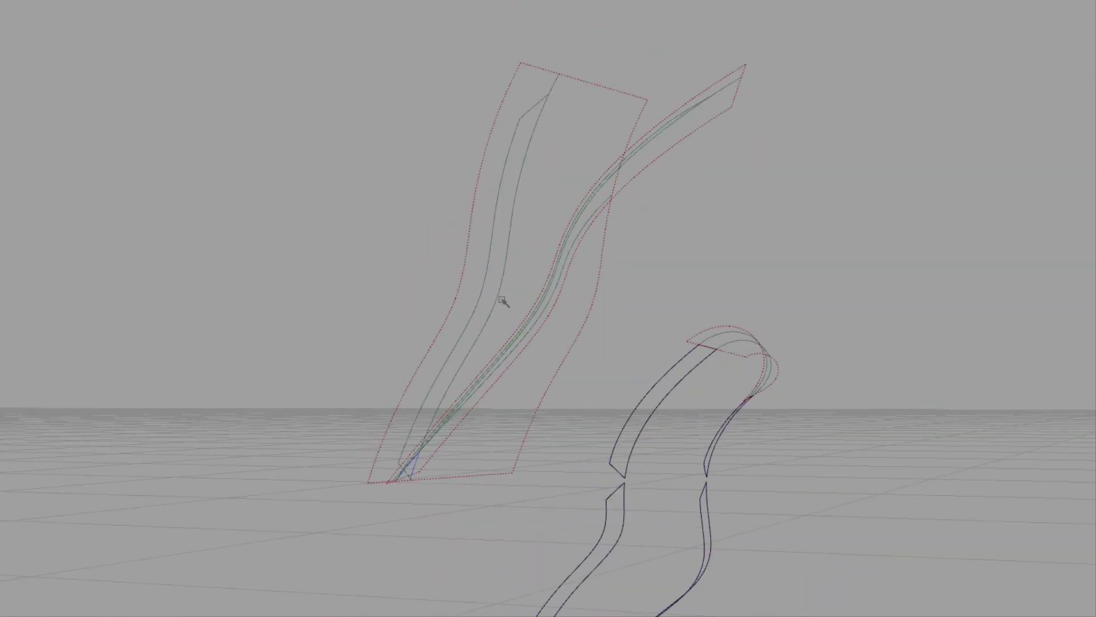
key(space)
alt+shift+drag(521, 305, 670, 299)
click(563, 303)
key(space)
key(space)
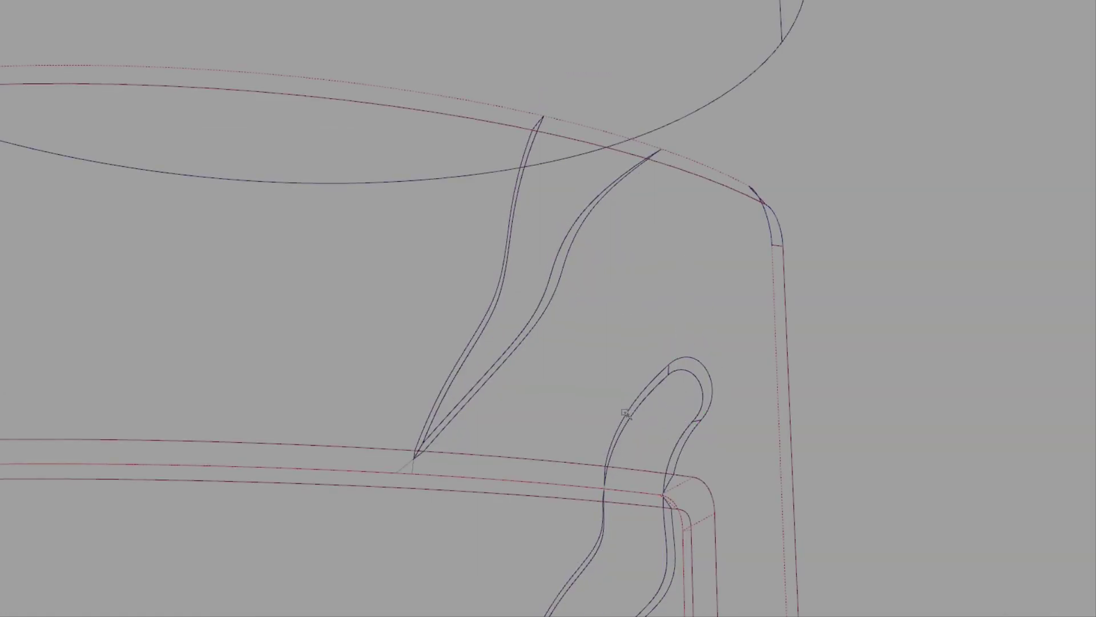
Trim the tear openings out of the label's outer frame face along the wall outlines.
alt+shift+right_drag(629, 417, 873, 364)
click(556, 267)
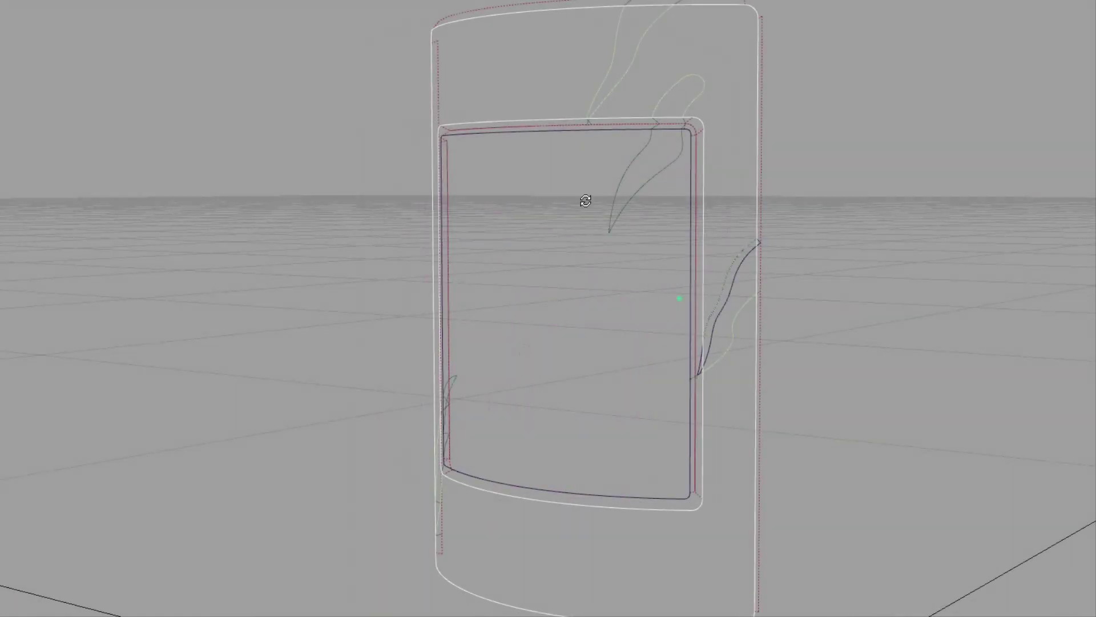
alt+shift+drag(587, 200, 734, 216)
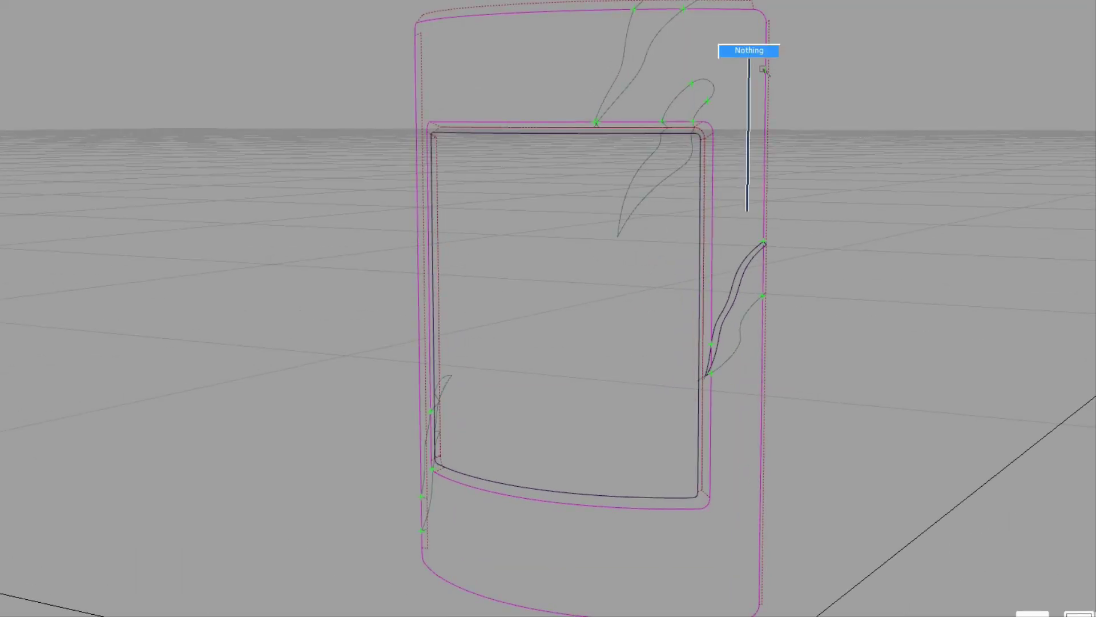
alt+shift+drag(683, 33, 694, 188)
click(622, 504)
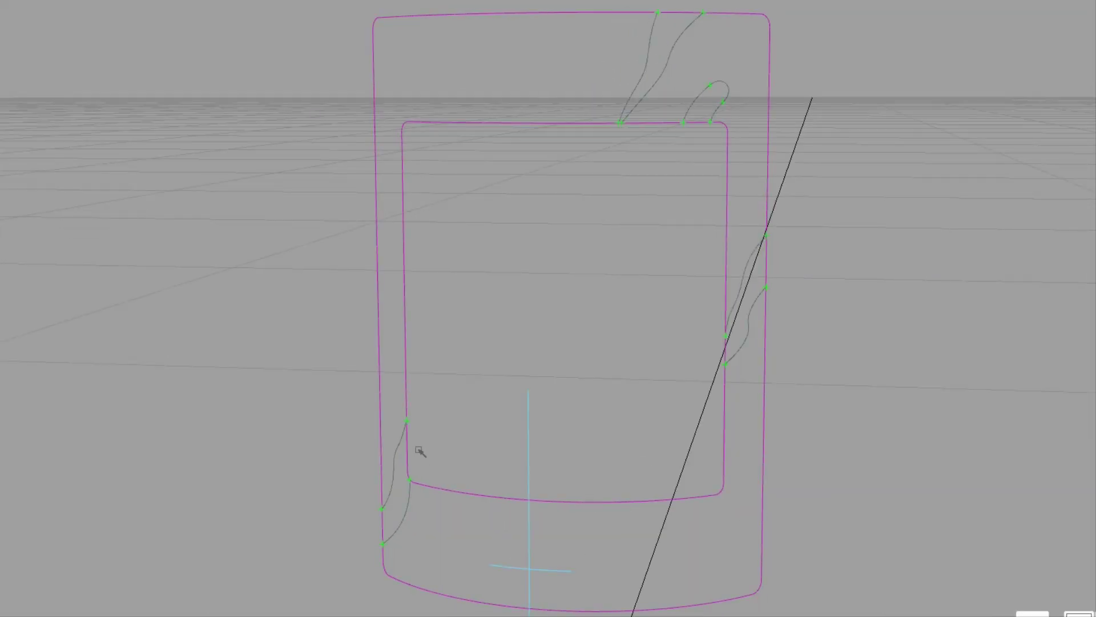
alt+shift+drag(421, 451, 605, 186)
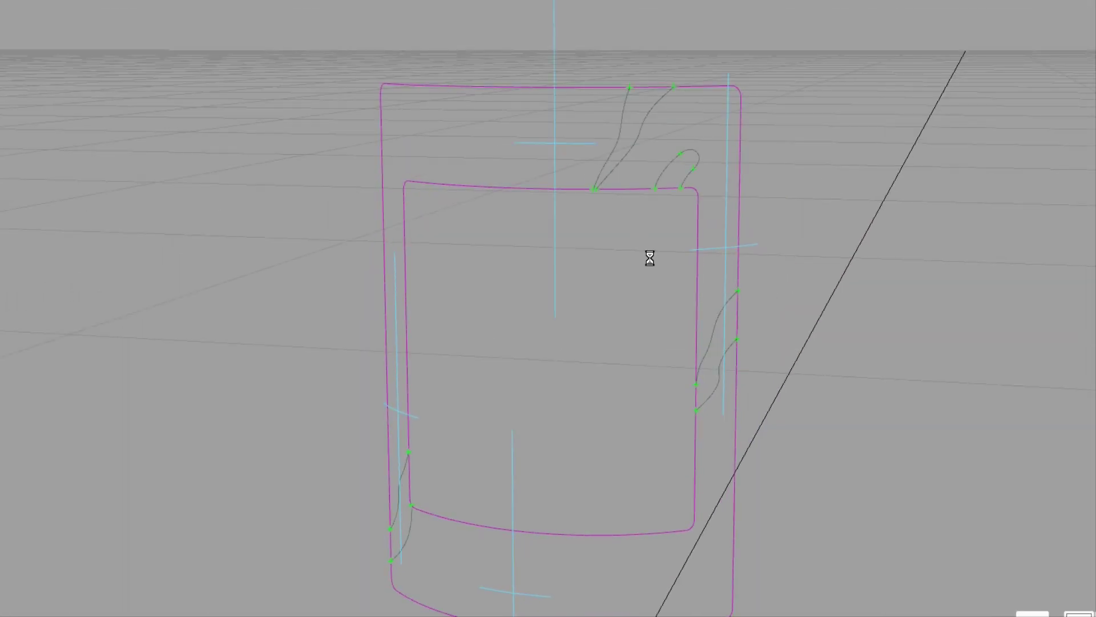
alt+shift+drag(649, 258, 730, 311)
alt+shift+drag(646, 277, 628, 352)
alt+shift+drag(680, 457, 635, 449)
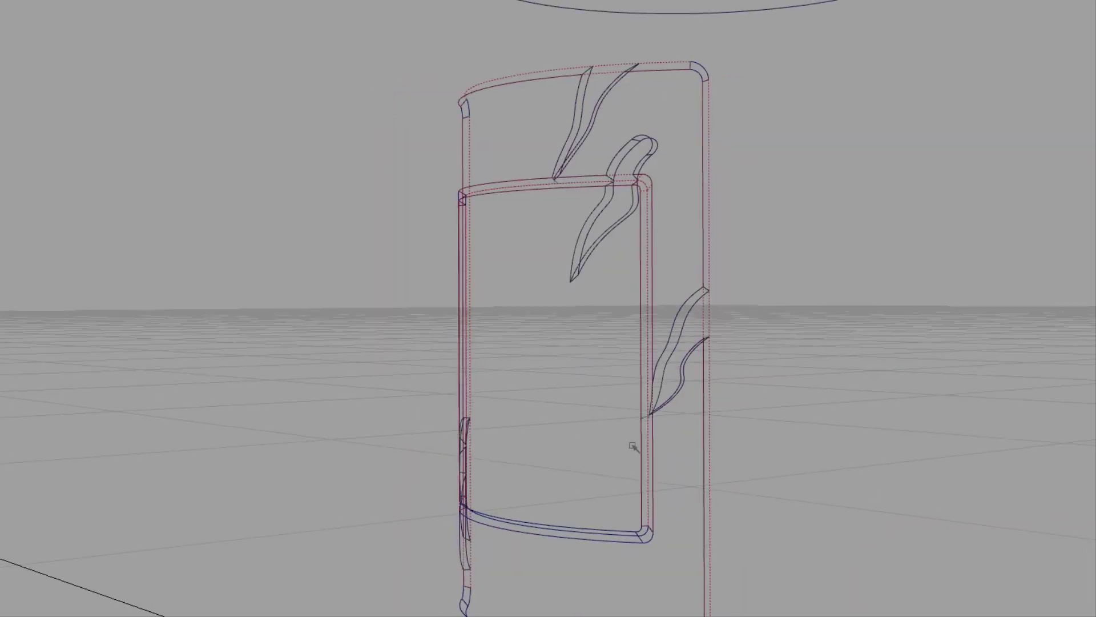
Trim the tear openings out of the label's inner panel at its upper-right and lower-left corners.
ctrl+shift+right_drag(543, 344, 541, 402)
alt+shift+drag(542, 402, 647, 412)
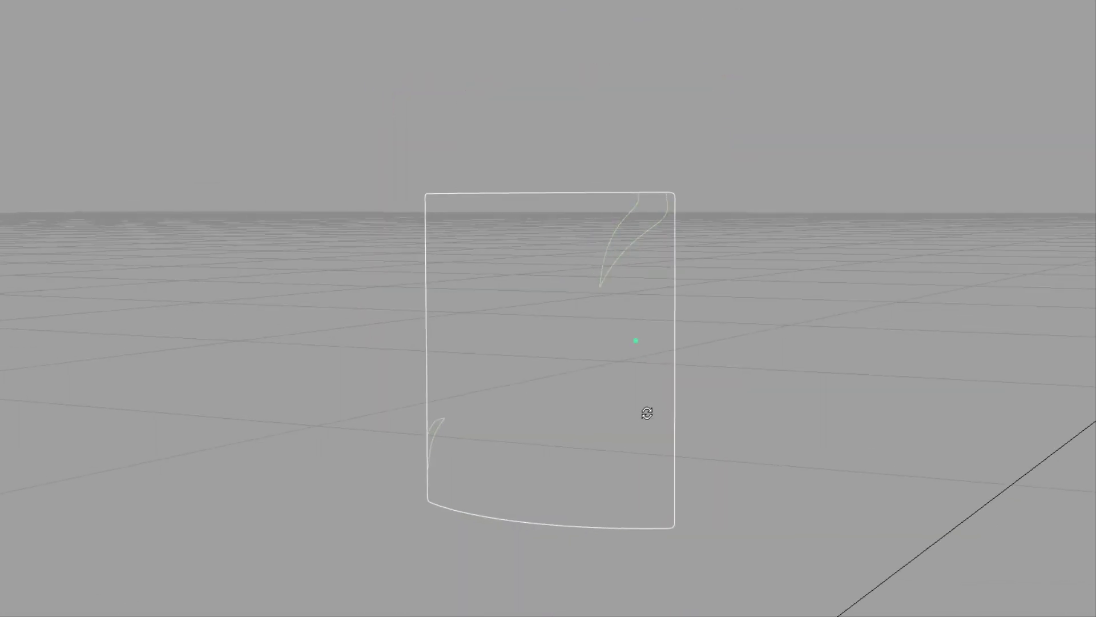
alt+shift+drag(752, 453, 494, 500)
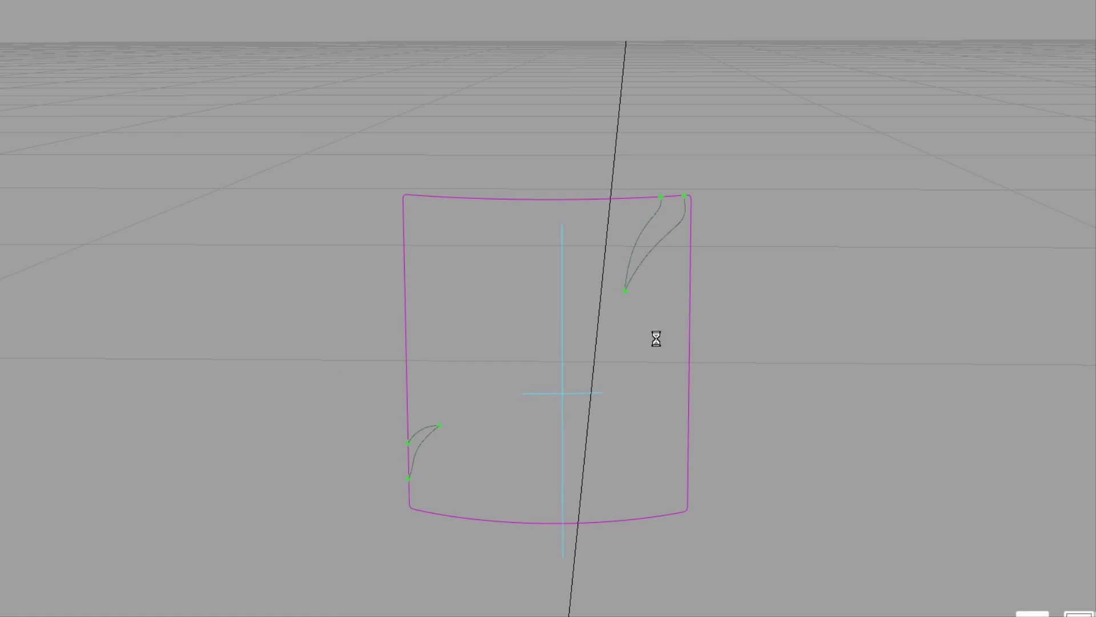
mouse_move(627, 306)
ctrl+shift+mouse_down()
mouse_move(612, 472)
mouse_move(623, 282)
ctrl+shift+mouse_up()
ctrl+shift+drag(623, 282, 876, 277)
Trim the label's right outer edge strip where the side tear crosses it.
ctrl+shift+right_drag(678, 296, 679, 362)
alt+shift+drag(679, 362, 552, 579)
ctrl+shift+right_drag(646, 375, 646, 367)
alt+shift+drag(646, 367, 582, 394)
alt+shift+click(726, 301)
alt+shift+right_drag(582, 394, 671, 366)
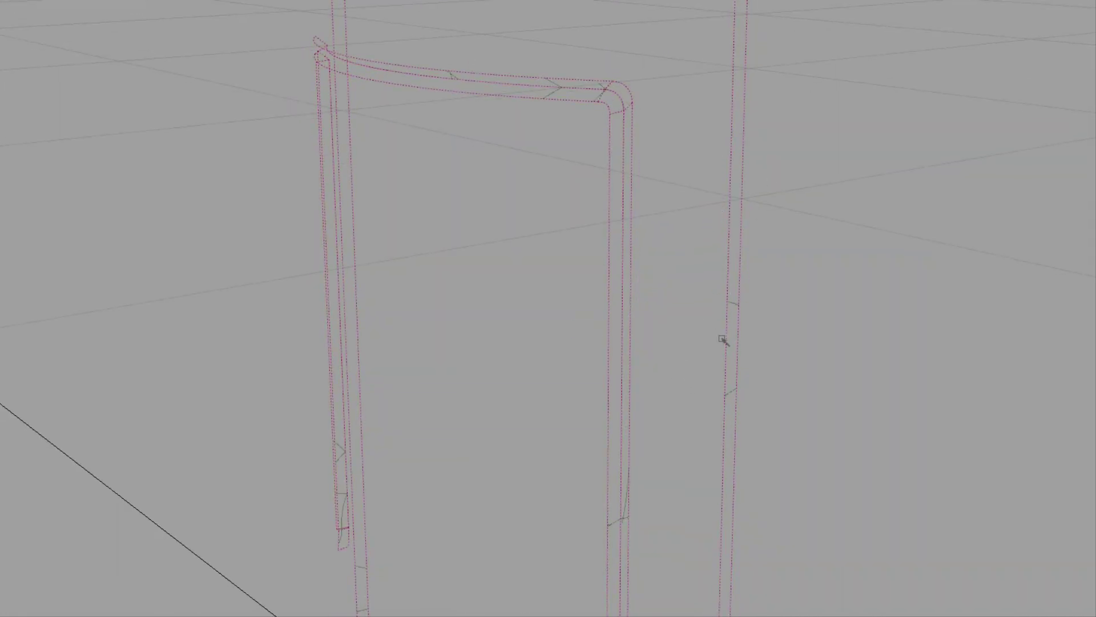
click(1032, 614)
alt+shift+right_drag(868, 320, 756, 269)
alt+shift+middle_drag(756, 268, 773, 406)
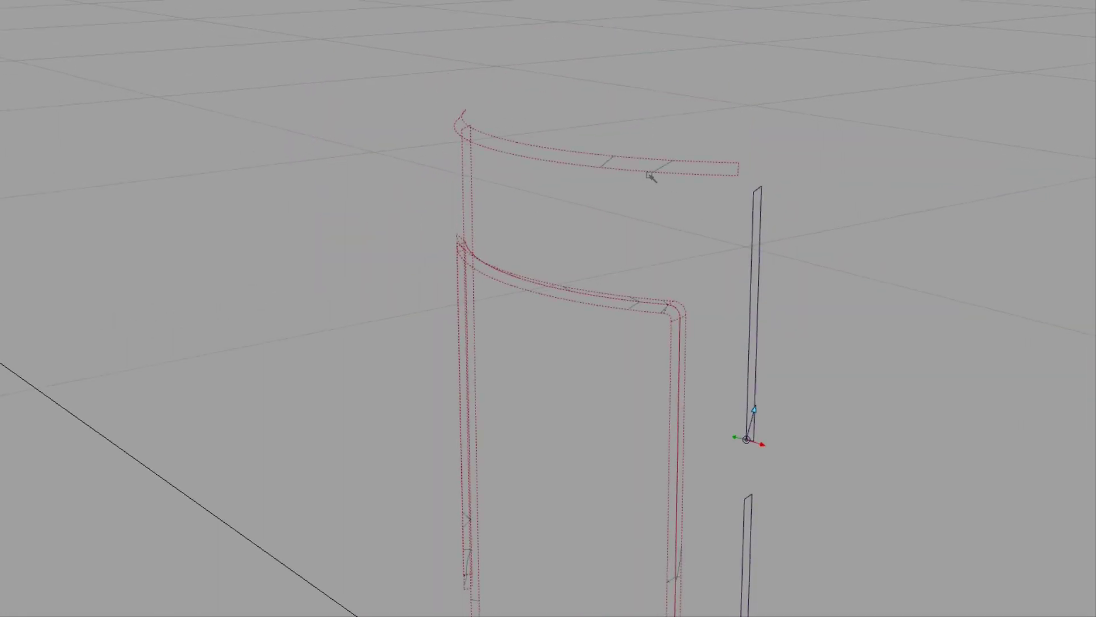
Trim the label's upper outer edge strip between the two walls of the upper tear.
alt+shift+click(650, 172)
alt+shift+drag(650, 172, 577, 206)
alt+shift+right_drag(577, 206, 637, 183)
alt+shift+drag(631, 165, 364, 488)
Trim the label's left outer edge strip and the inner panel's bevel strips where the lower-left tear cuts through.
alt+shift+drag(406, 586, 204, 526)
alt+shift+right_drag(203, 526, 385, 460)
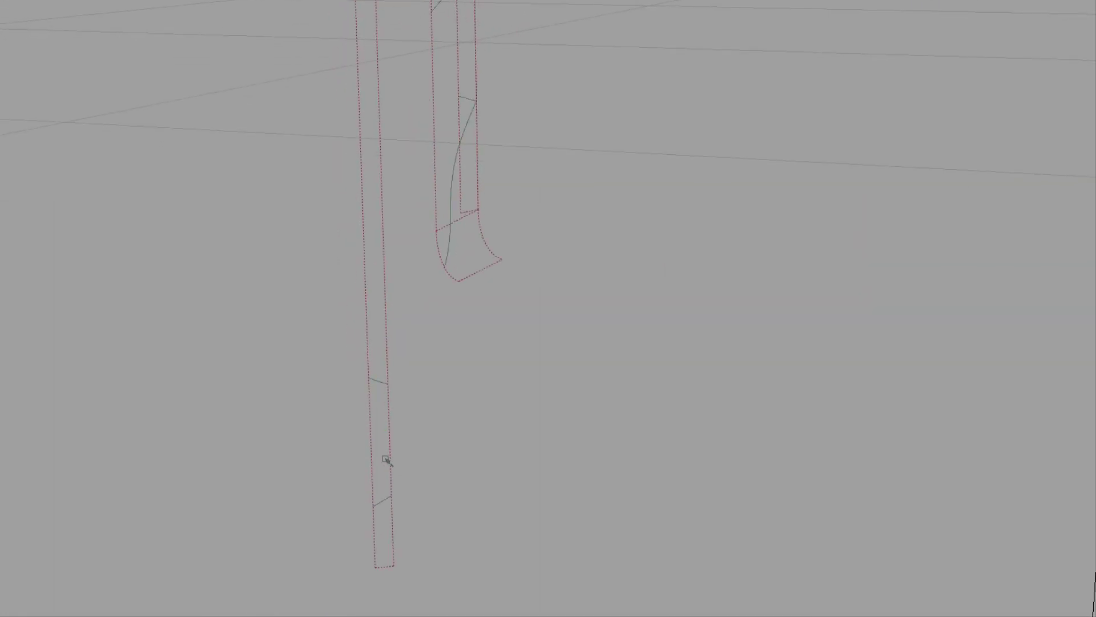
alt+shift+middle_drag(526, 258, 510, 340)
alt+shift+drag(510, 339, 765, 374)
alt+shift+drag(573, 153, 512, 240)
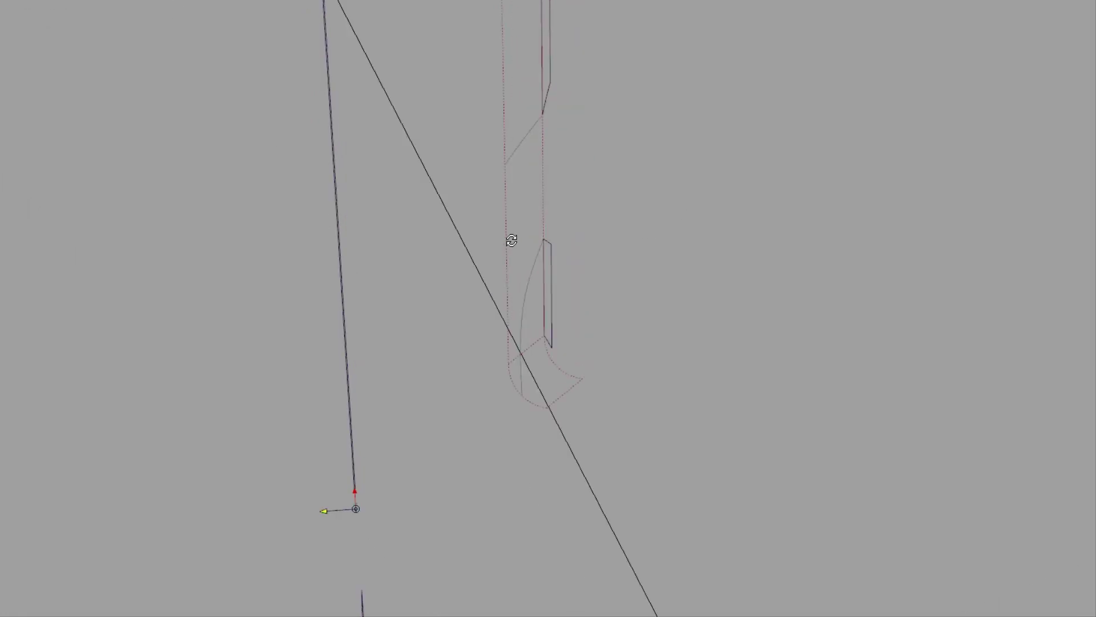
alt+shift+drag(533, 373, 499, 382)
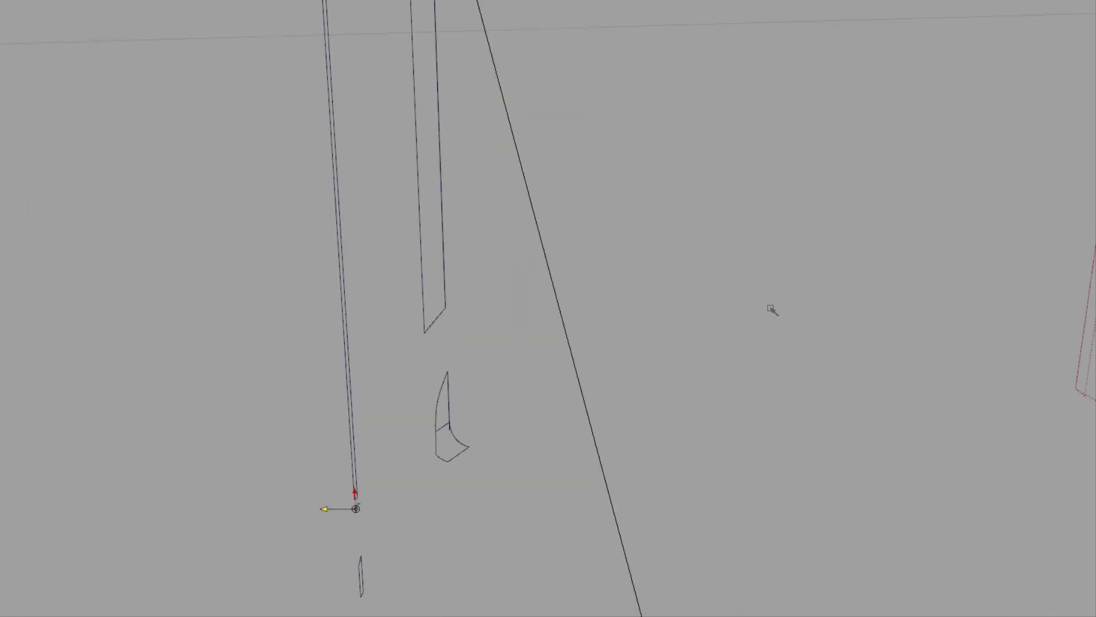
Inspect the trimmed tears in the label close up and the whole label on the bottle.
alt+shift+drag(771, 309, 656, 377)
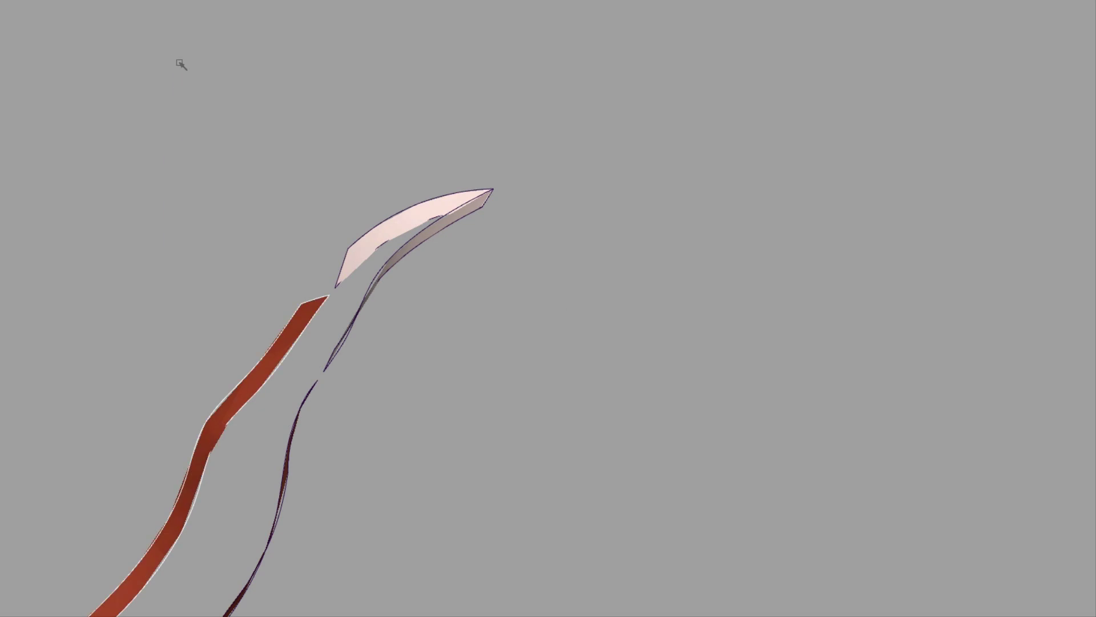
mouse_move(381, 263)
alt+shift+mouse_down()
mouse_move(423, 252)
mouse_move(494, 296)
mouse_move(499, 355)
mouse_move(601, 187)
mouse_move(289, 179)
mouse_move(250, 252)
mouse_move(485, 188)
mouse_move(442, 235)
mouse_move(676, 218)
alt+shift+mouse_up()
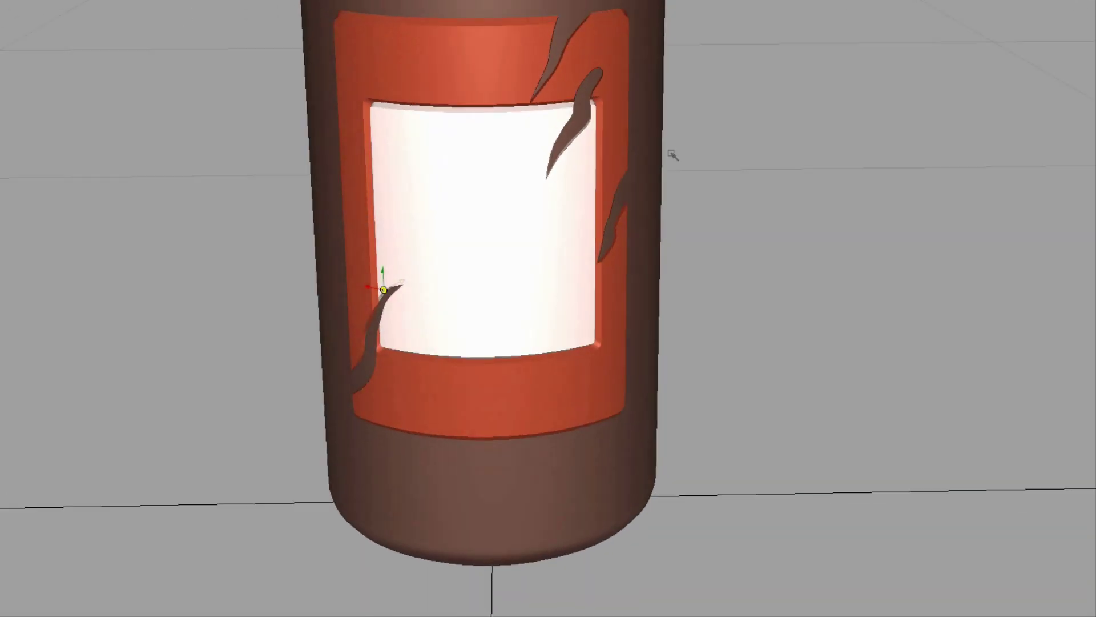
alt+drag(547, 190, 455, 224)
scroll(382, 205, up, 8)
scroll(389, 193, down, 6)
scroll(570, 215, down, 3)
scroll(570, 215, down, 4)
scroll(505, 293, up, 4)
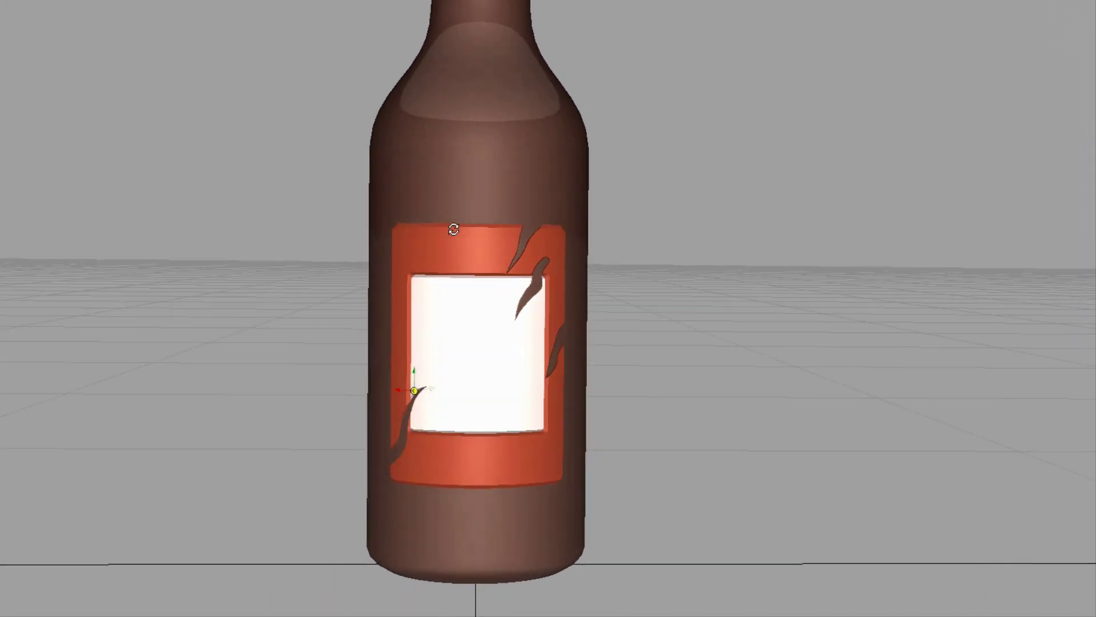
scroll(460, 220, up, 4)
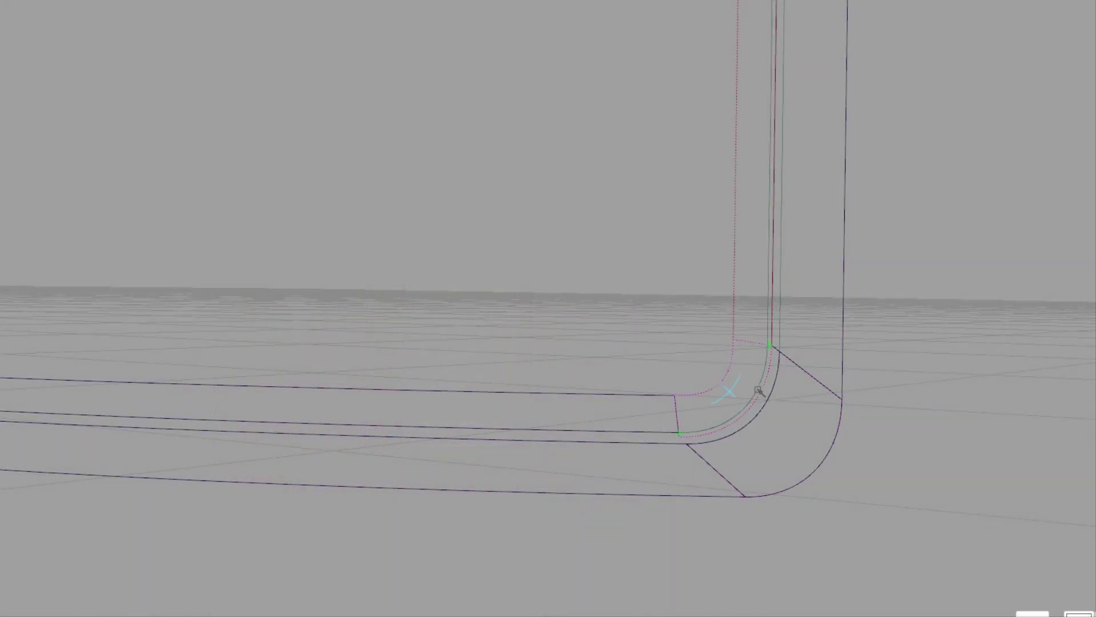
Extend the inner panel's bevel strips at the rounded corners and right side toward the edge of the red frame's opening.
alt+shift+right_drag(848, 382, 881, 308)
mouse_move(881, 309)
alt+shift+middle_down()
mouse_move(851, 374)
mouse_move(810, 424)
alt+shift+middle_up()
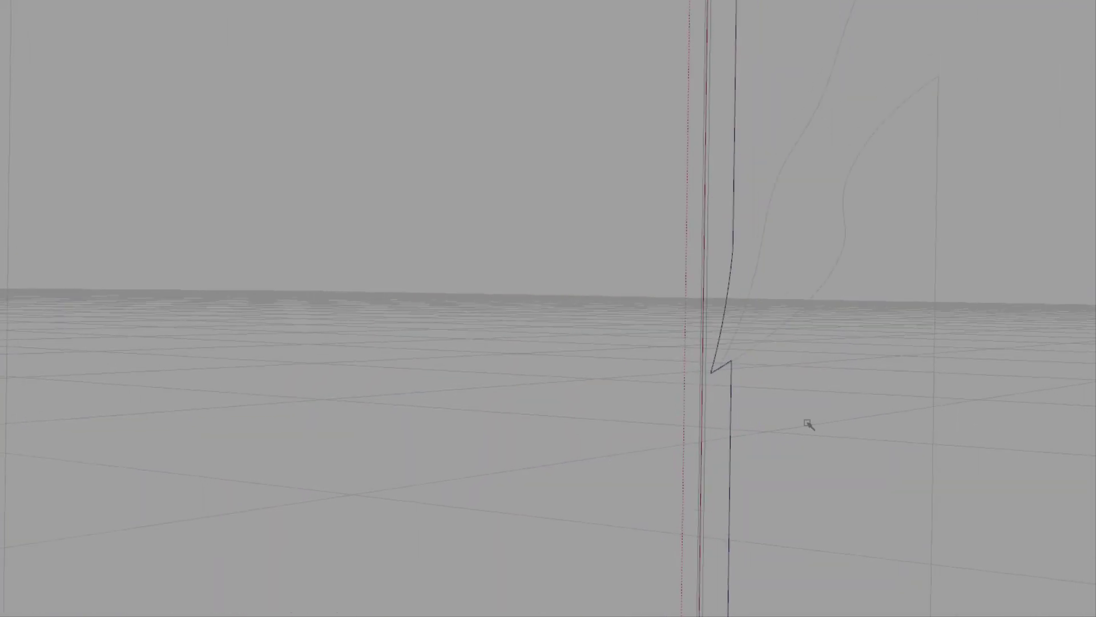
alt+shift+middle_drag(794, 251, 779, 400)
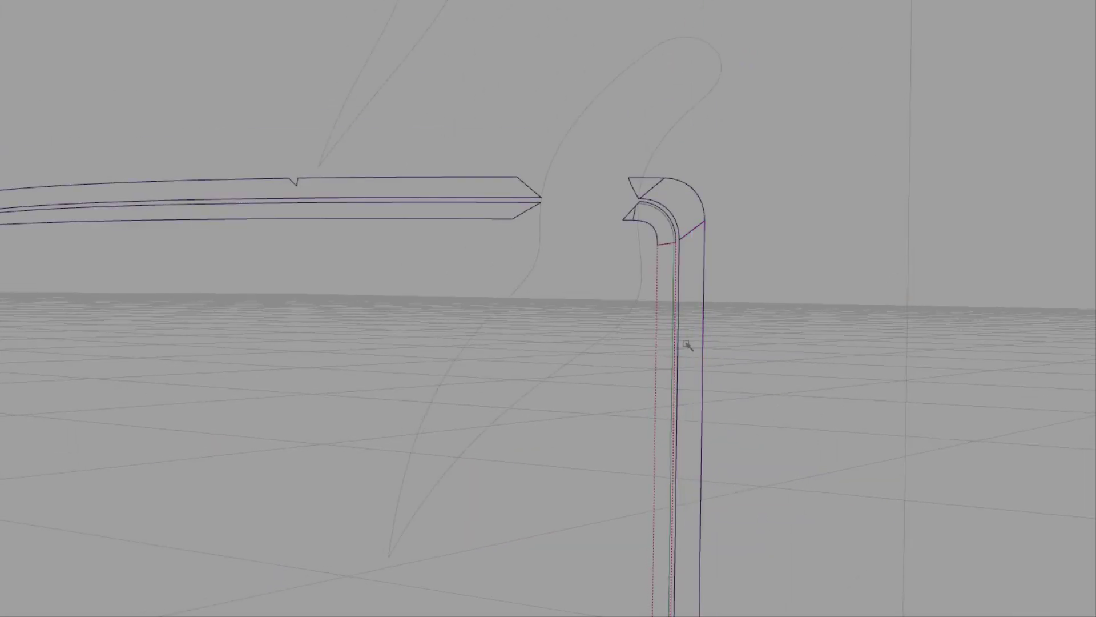
alt+shift+drag(684, 419, 675, 374)
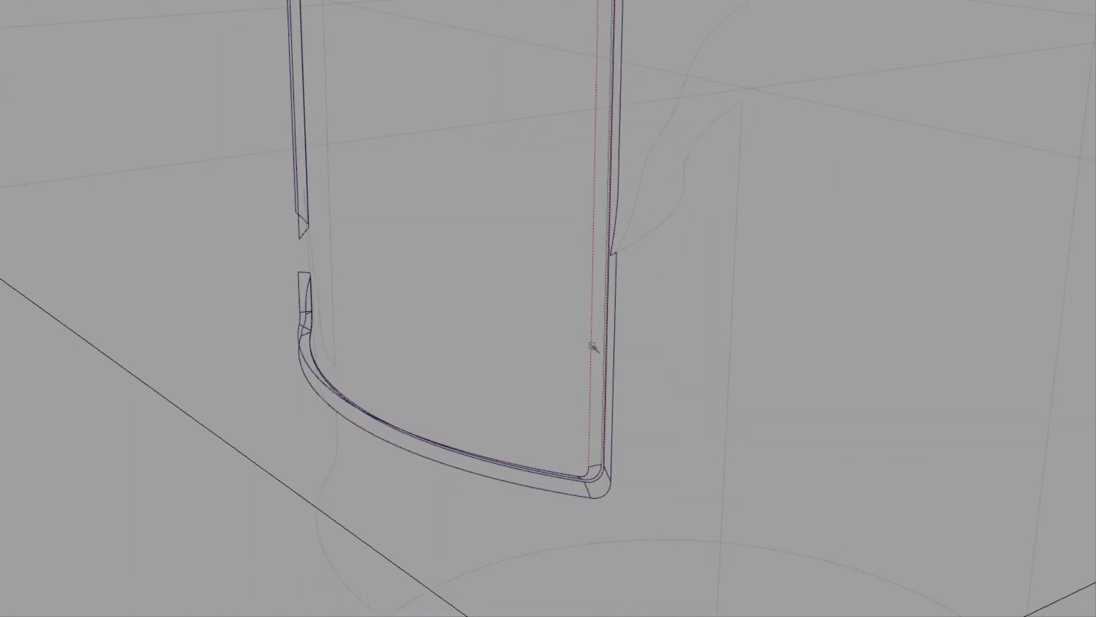
alt+shift+middle_drag(633, 110, 632, 174)
alt+shift+right_drag(720, 137, 627, 101)
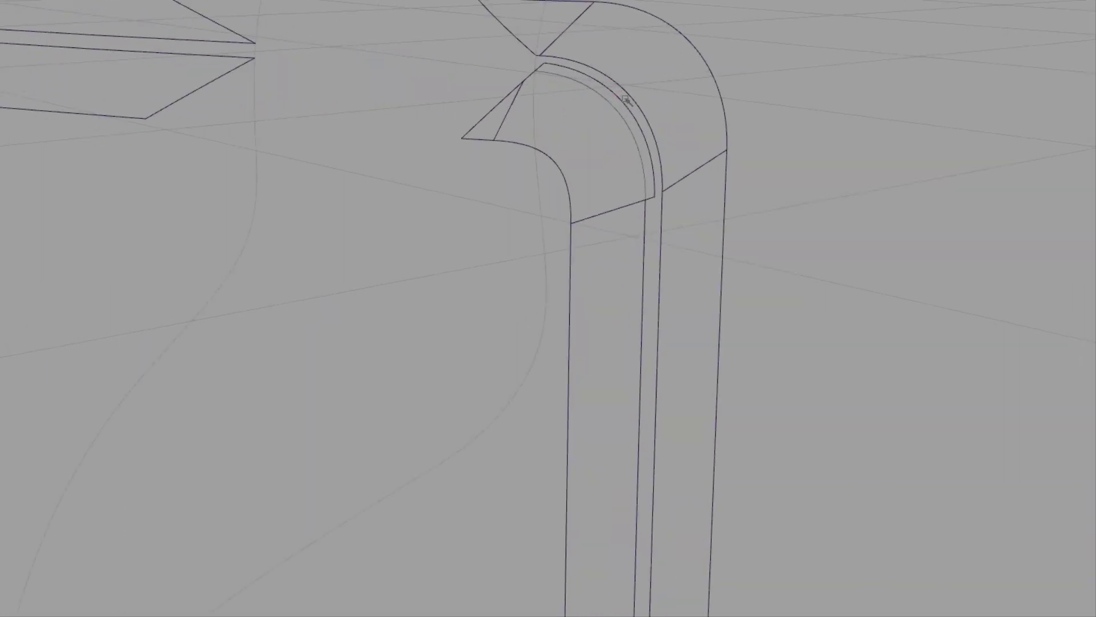
Draw a horizontal line across the neck just below the collar and trim a narrow band out of the neck surface.
ctrl+shift+middle_drag(901, 216, 899, 284)
click(876, 300)
click(222, 300)
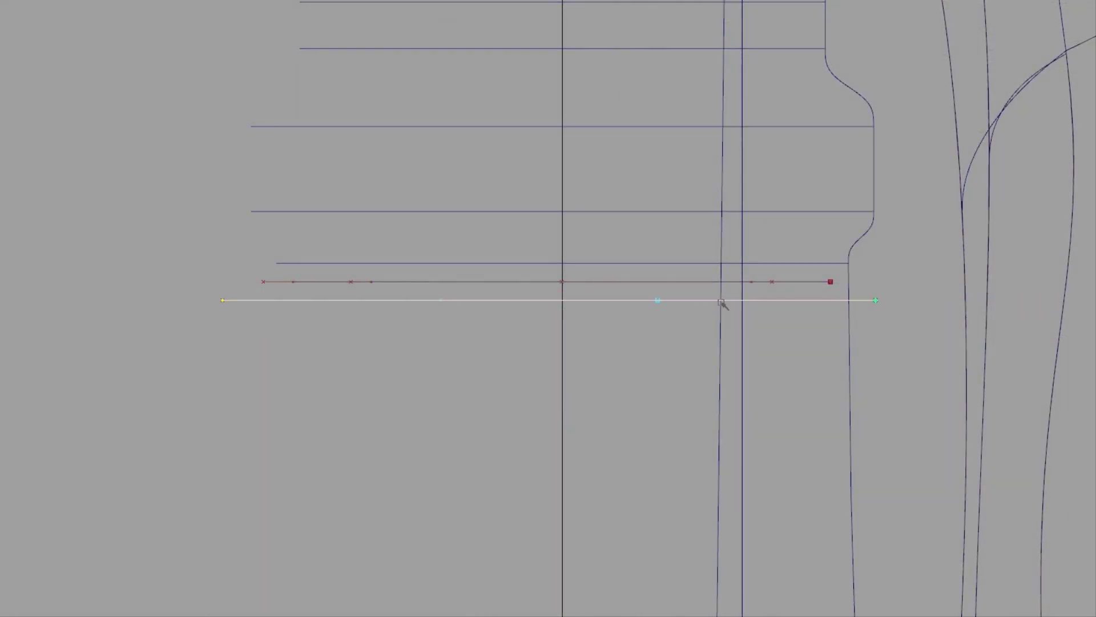
drag(840, 343, 876, 370)
drag(856, 277, 877, 329)
ctrl+shift+right_drag(940, 228, 881, 298)
ctrl+shift+right_drag(950, 268, 915, 305)
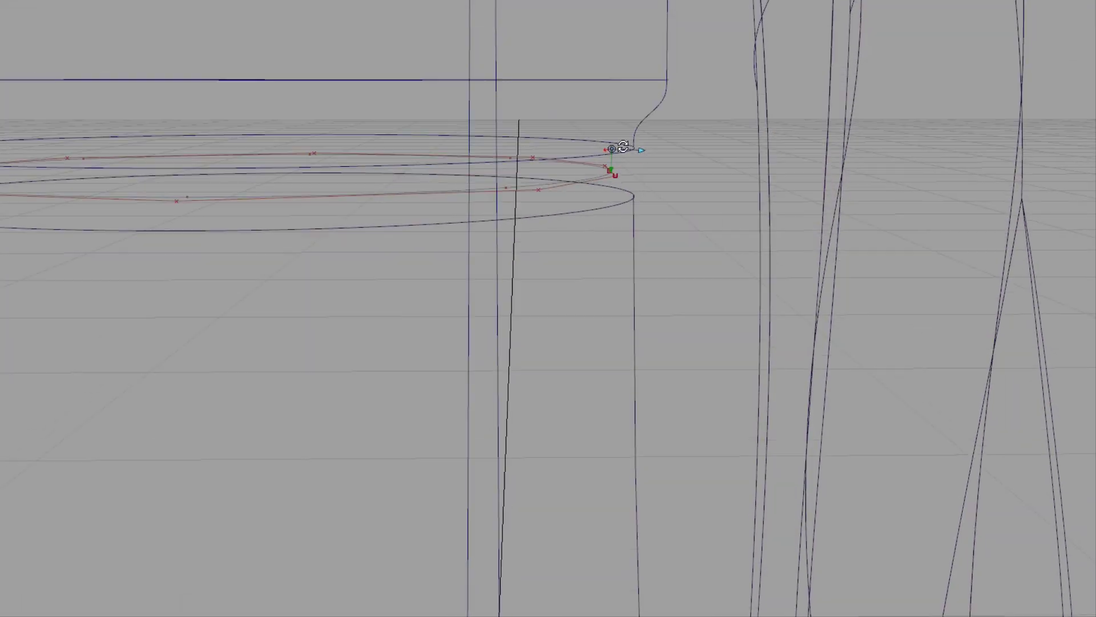
Skin the small circle below the collar to the neck's upper and lower trimmed edges to form a V-shaped groove.
ctrl+shift+right_drag(643, 71, 635, 161)
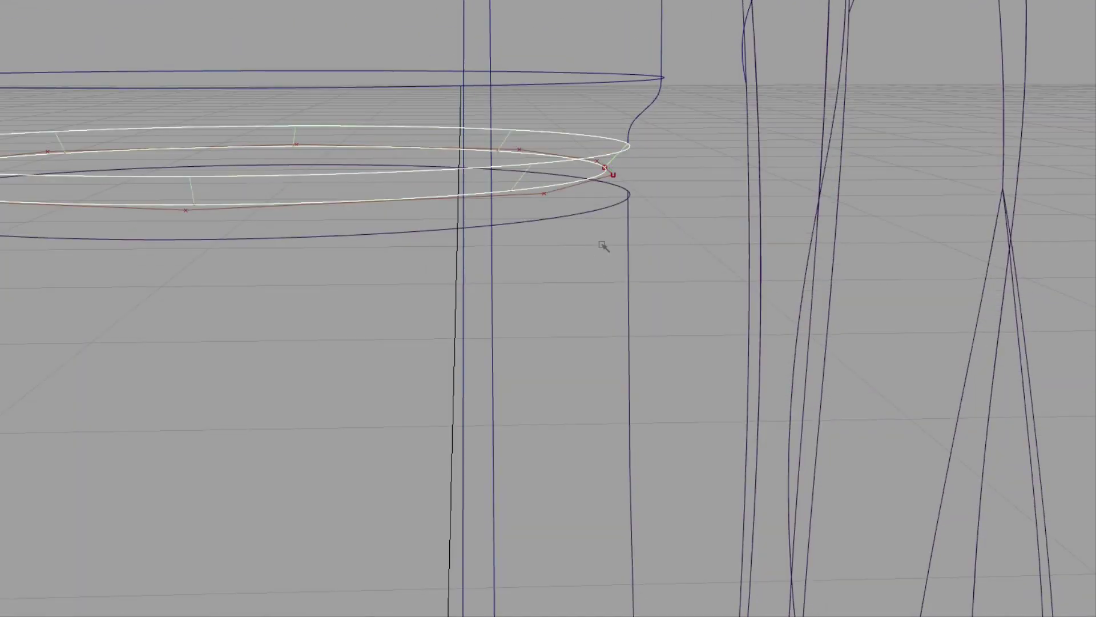
drag(599, 245, 595, 213)
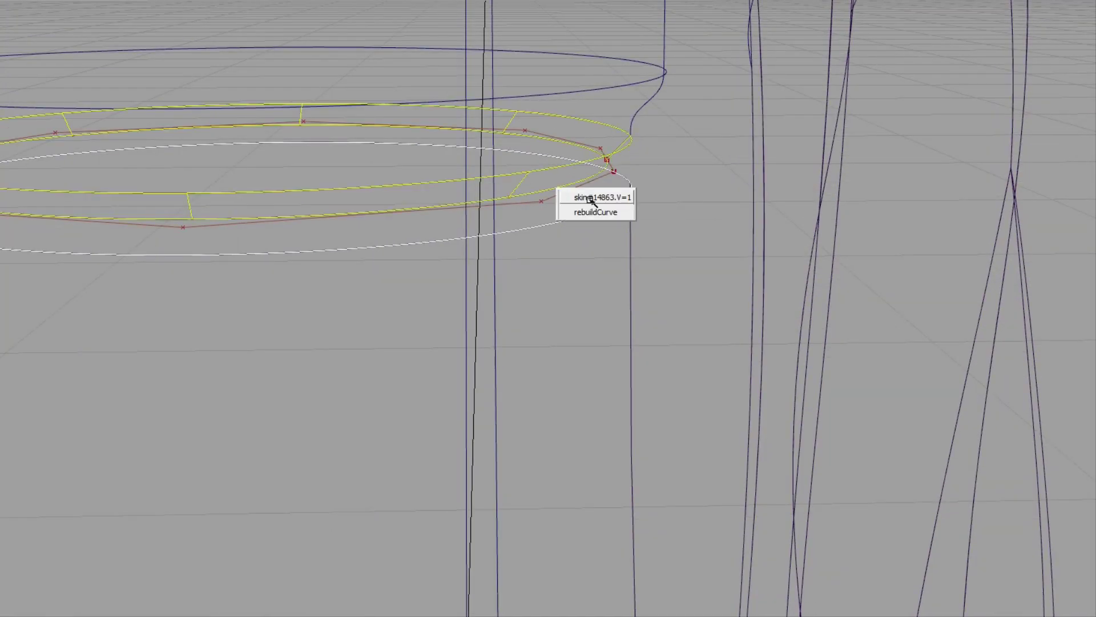
click(592, 208)
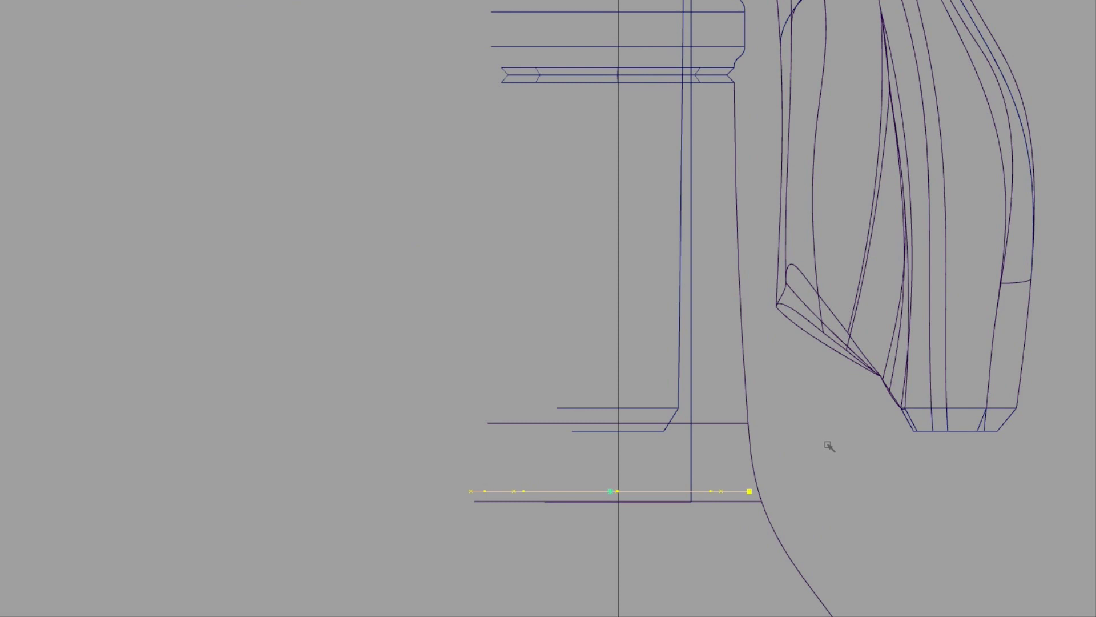
Draw a horizontal line across the neck just above the shoulder and move it down about 0.09.
ctrl+shift+drag(820, 402, 820, 463)
click(804, 479)
middle_click(396, 480)
ctrl+shift+drag(571, 303, 448, 455)
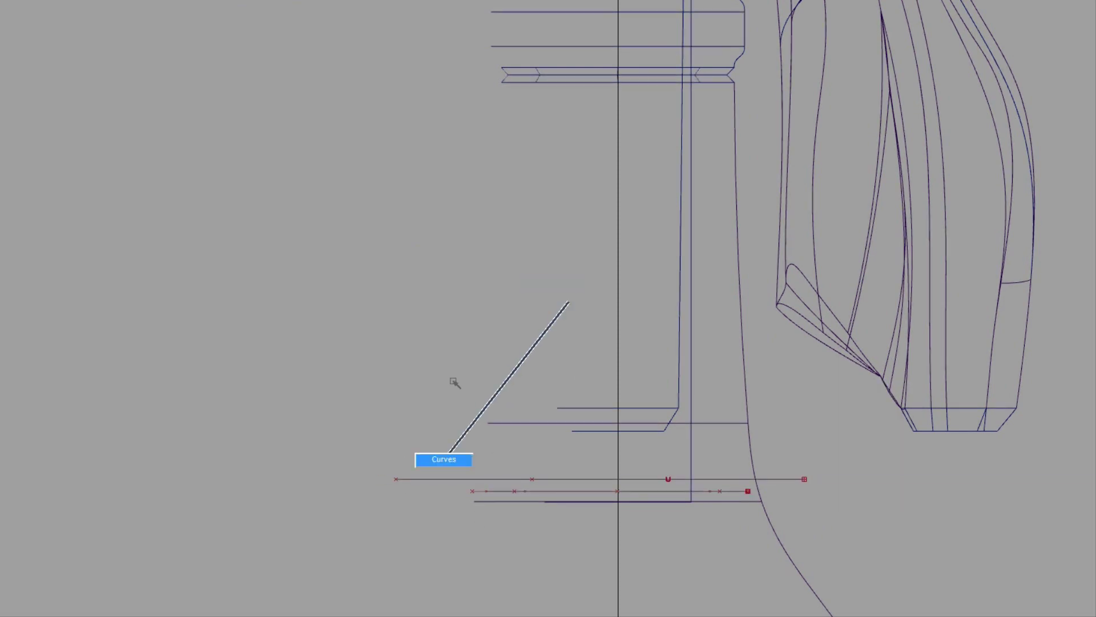
right_drag(431, 349, 436, 352)
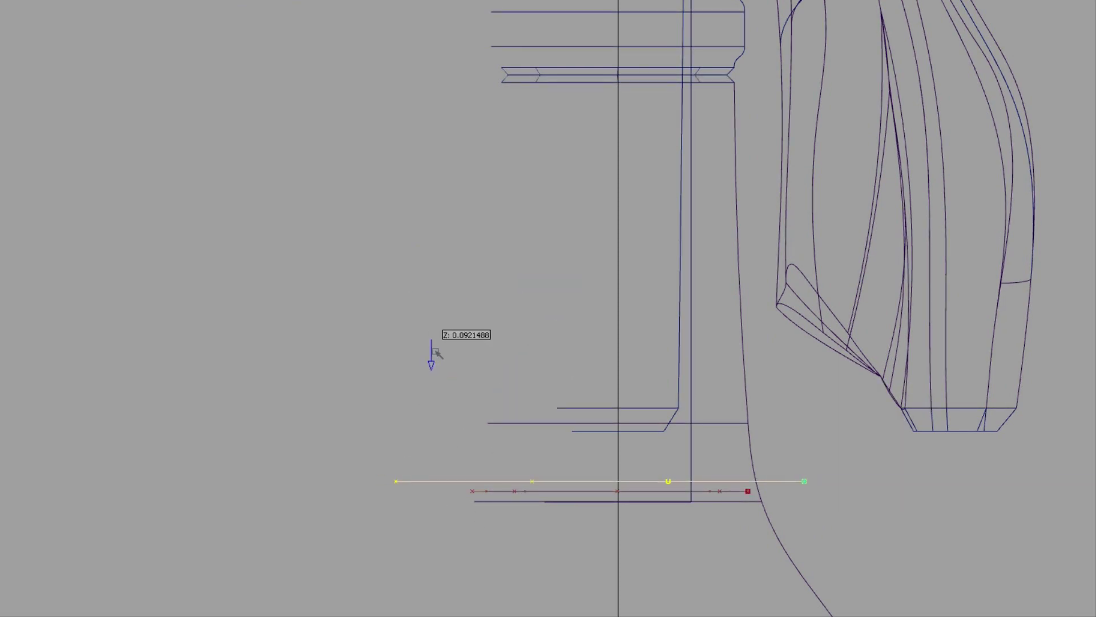
Project the new line onto the neck and trim a narrow band out of the surface above the shoulder.
ctrl+shift+drag(575, 443, 563, 310)
click(751, 442)
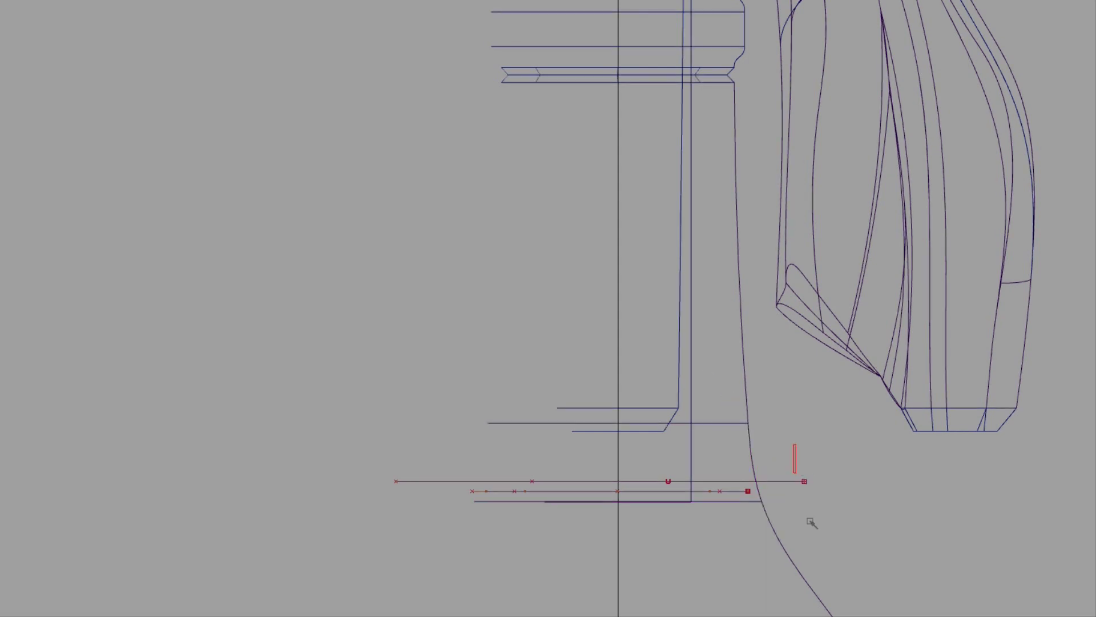
ctrl+shift+drag(674, 533, 791, 399)
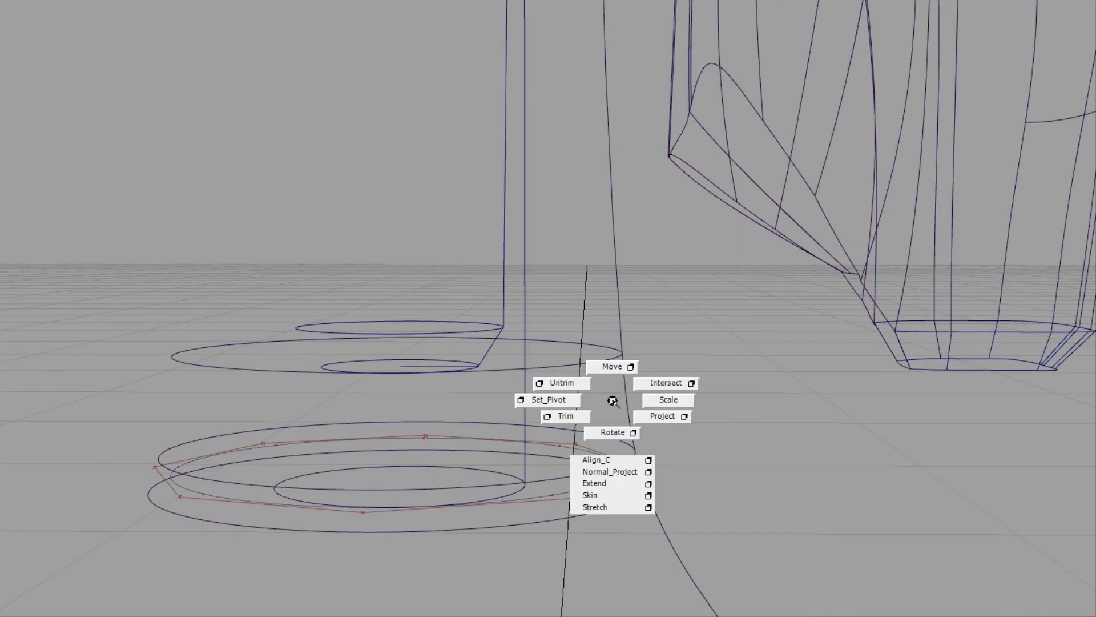
Skin the lower small circle to both trimmed neck edges to form the second groove and delete the construction circle.
ctrl+shift+middle_drag(612, 399, 603, 495)
click(602, 491)
click(613, 507)
alt+shift+drag(612, 501, 624, 479)
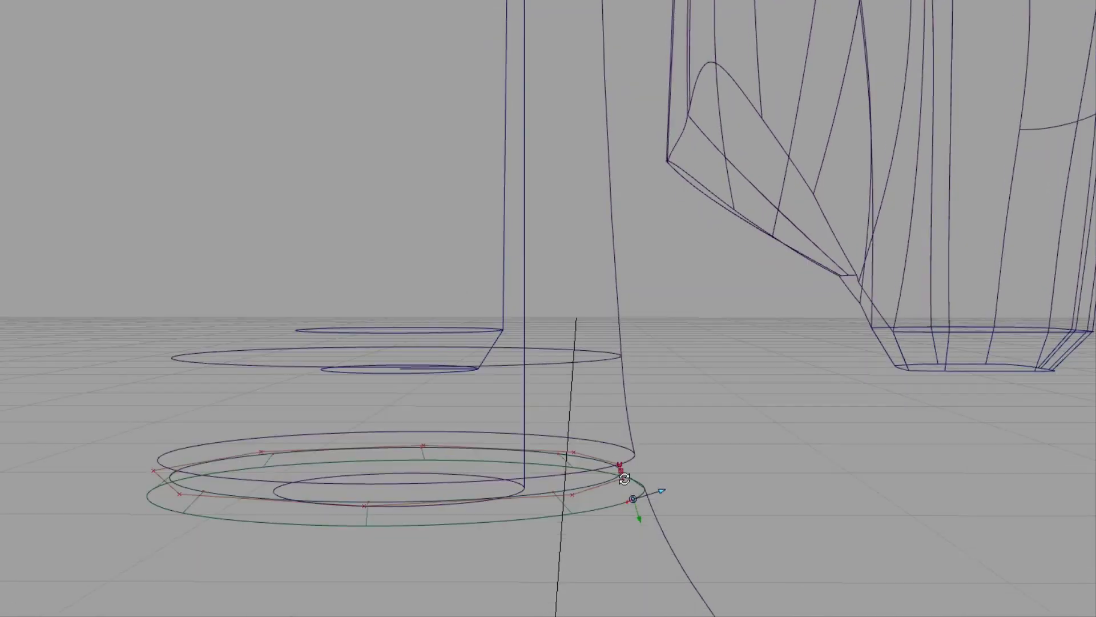
click(580, 492)
click(604, 498)
ctrl+shift+drag(613, 525, 624, 386)
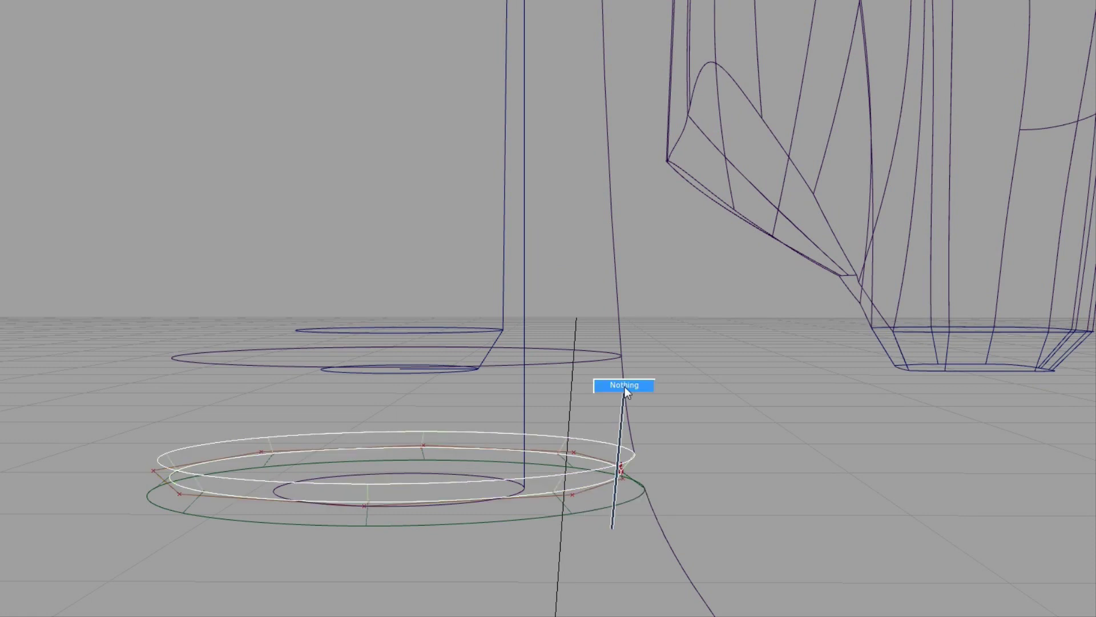
key(Delete)
key(Return)
Select the neck section between the two grooves together with the groove surfaces and give them the orange foil material.
ctrl+shift+drag(711, 517, 579, 388)
alt+shift+drag(616, 485, 617, 440)
drag(627, 438, 641, 469)
alt+shift+right_drag(641, 485, 525, 485)
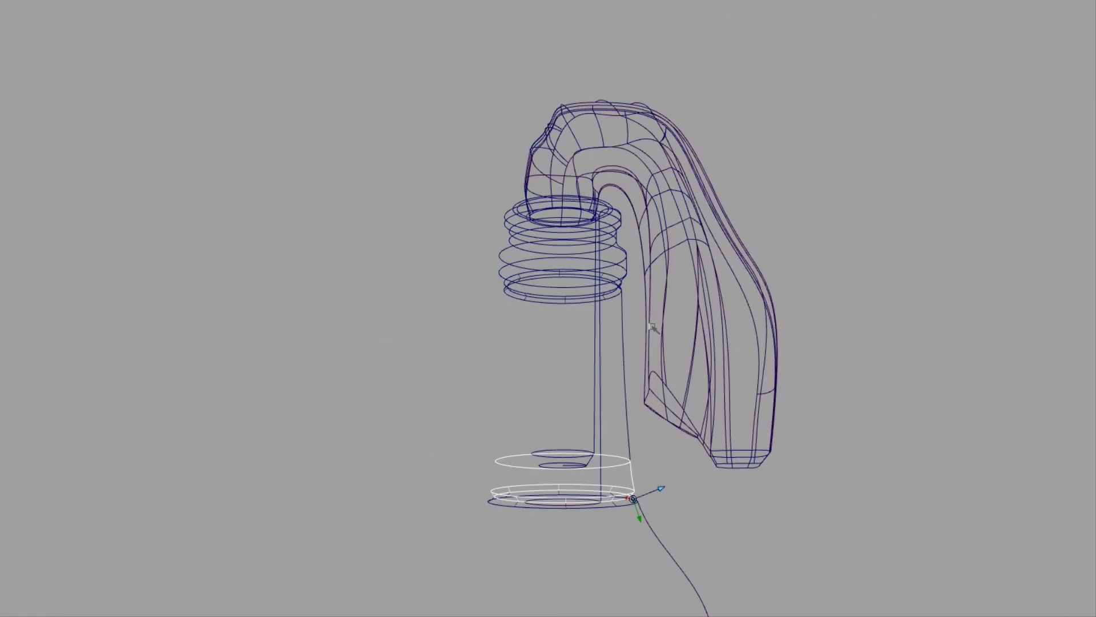
alt+shift+drag(628, 446, 631, 496)
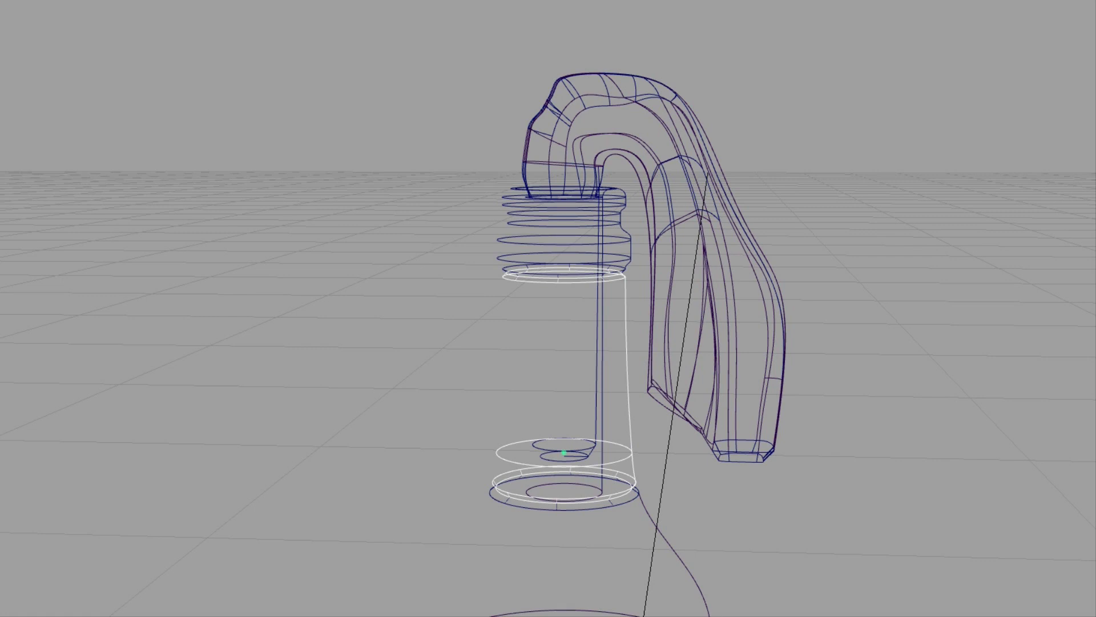
ctrl+shift+drag(516, 451, 521, 360)
key(5)
alt+shift+right_drag(716, 328, 540, 328)
alt+shift+drag(539, 328, 540, 356)
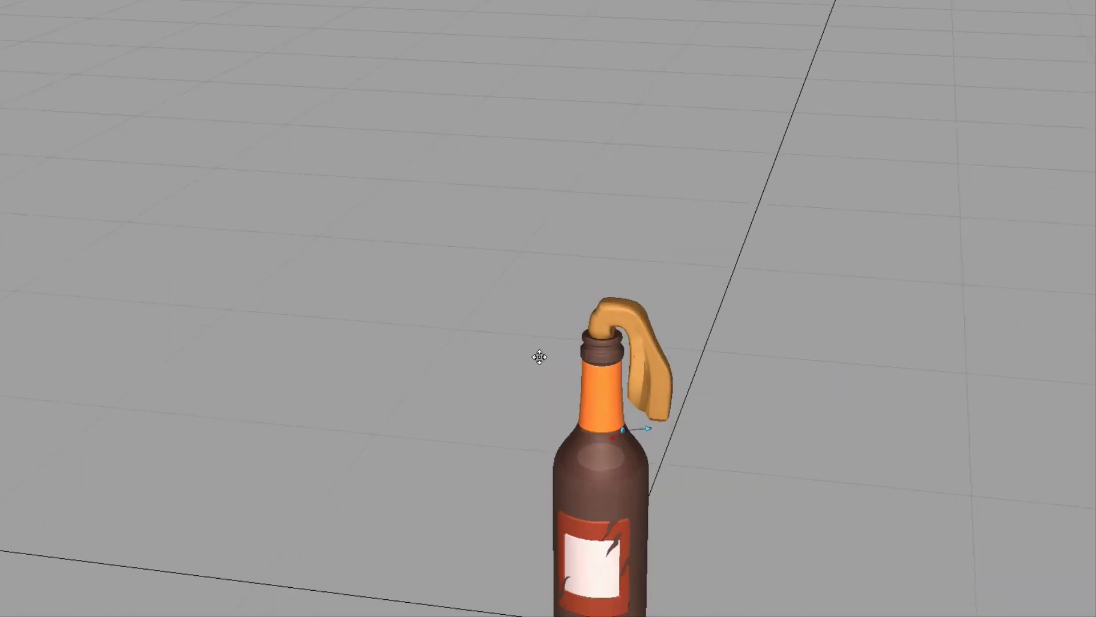
Isolate the torn label's surfaces over the bottle reference image and map that image onto them.
alt+shift+middle_drag(539, 356, 505, 275)
alt+shift+right_drag(506, 274, 555, 276)
alt+shift+drag(555, 276, 693, 252)
alt+shift+right_drag(693, 251, 654, 262)
alt+shift+middle_drag(654, 262, 649, 206)
alt+shift+drag(649, 206, 348, 289)
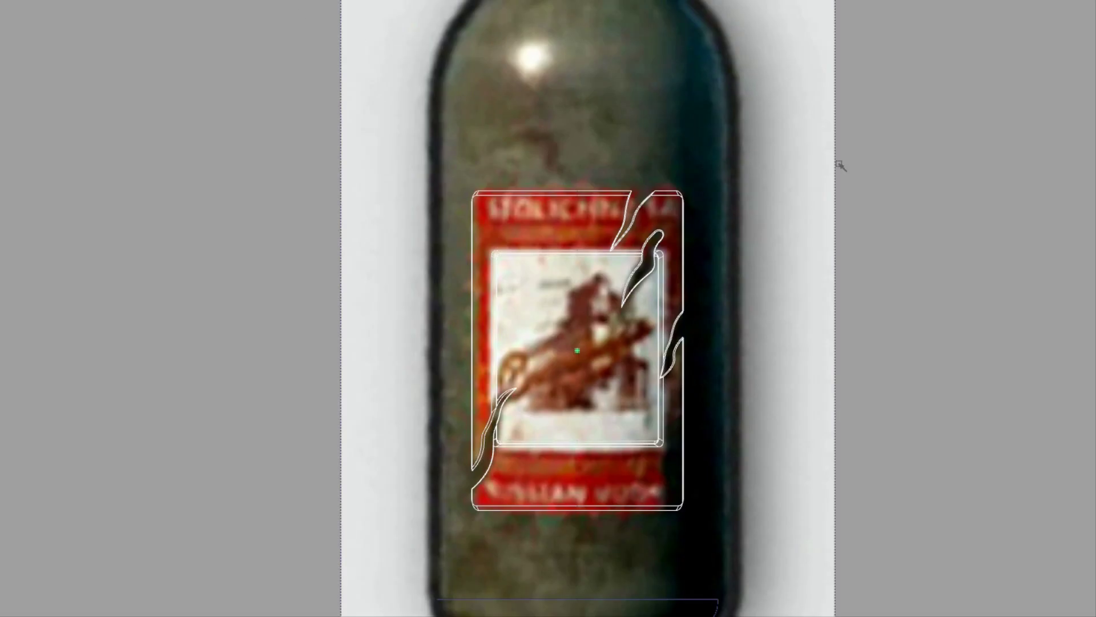
scroll(841, 166, down, 1)
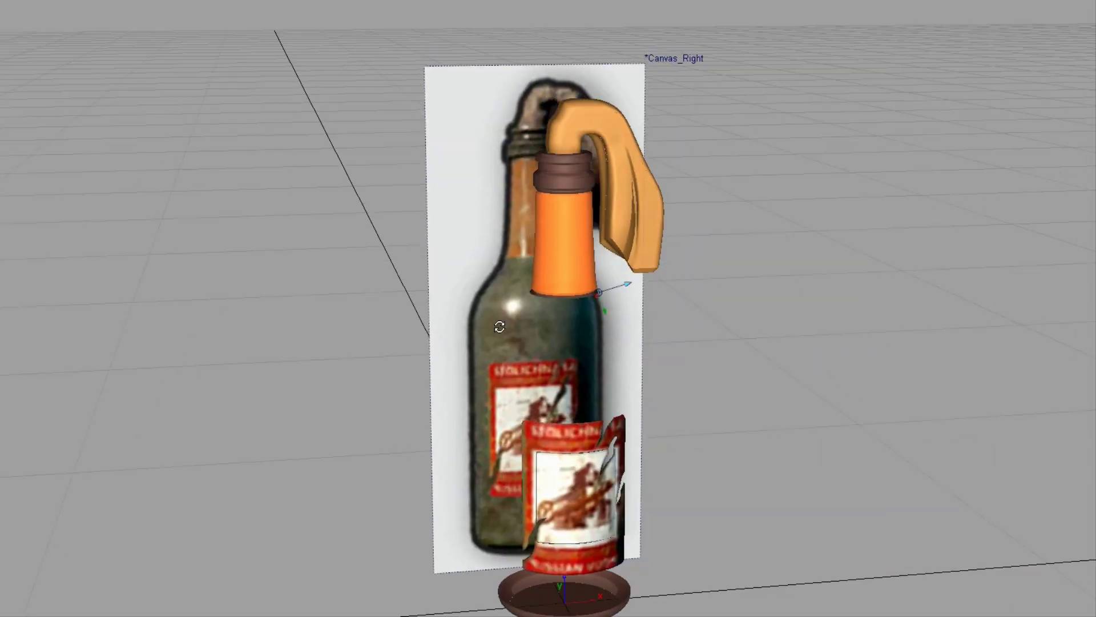
Show the bottle body again around the textured label and hide the reference canvas.
alt+shift+drag(499, 326, 573, 378)
ctrl+shift+drag(574, 379, 588, 291)
alt+shift+drag(633, 412, 514, 348)
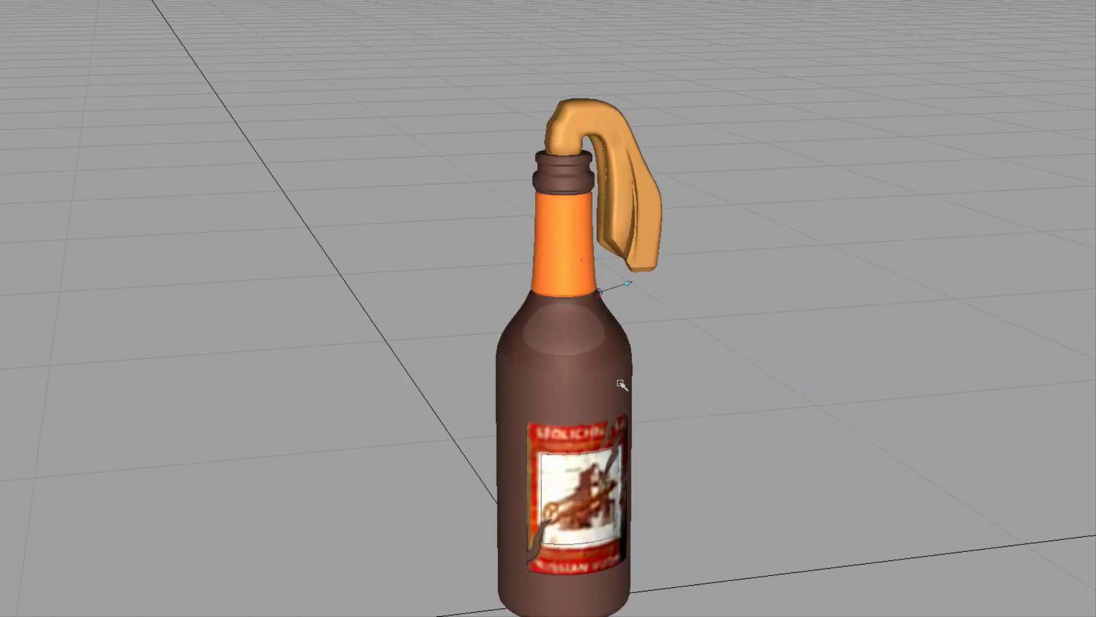
Place a copy of the reference image canvas beside the bottle.
alt+drag(621, 384, 662, 434)
alt+middle_drag(662, 434, 655, 367)
alt+drag(656, 367, 808, 398)
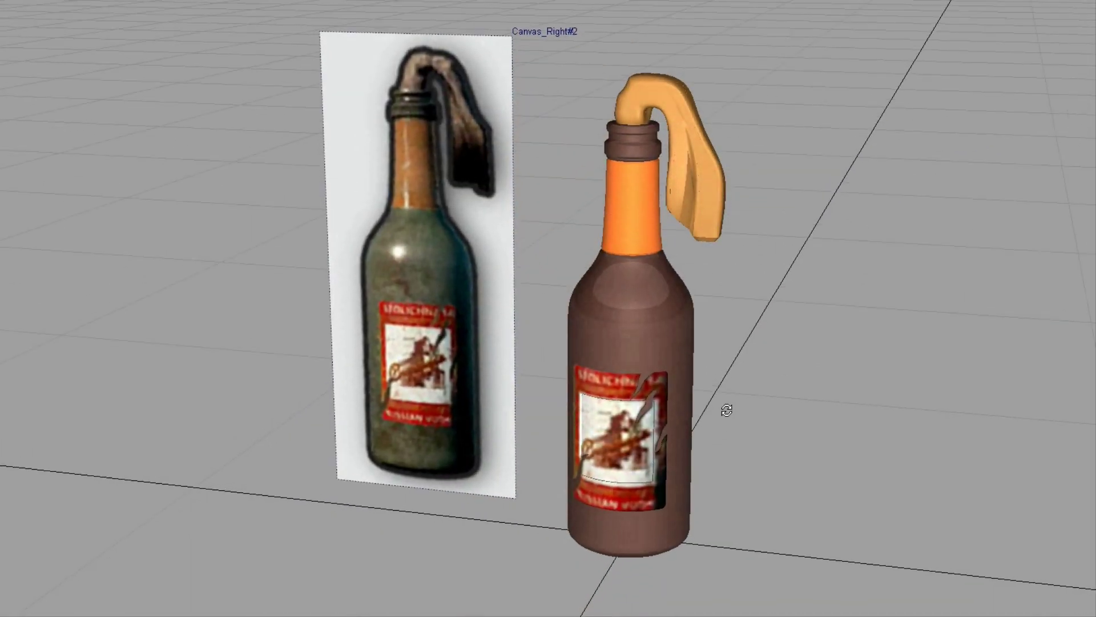
Compare the finished bottle with the reference image beside it in flat and perspective views.
alt+drag(725, 411, 843, 357)
key(F2)
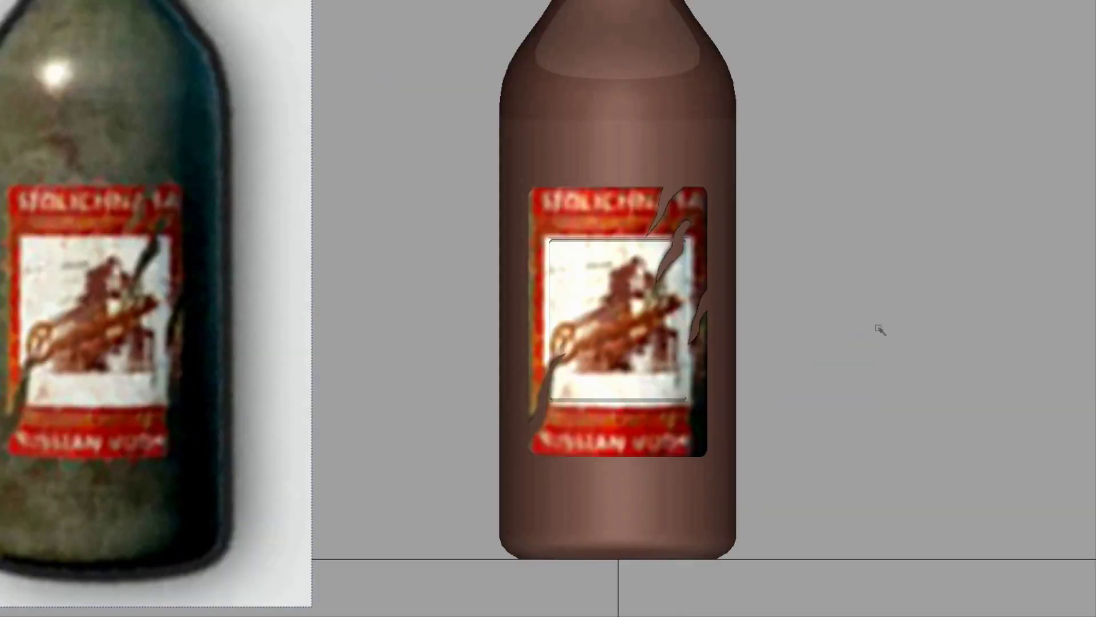
alt+right_drag(881, 328, 795, 365)
alt+middle_drag(866, 311, 834, 435)
alt+right_drag(937, 393, 913, 405)
alt+middle_drag(914, 406, 870, 379)
key(F1)
alt+drag(753, 386, 753, 421)
alt+middle_drag(759, 412, 749, 426)
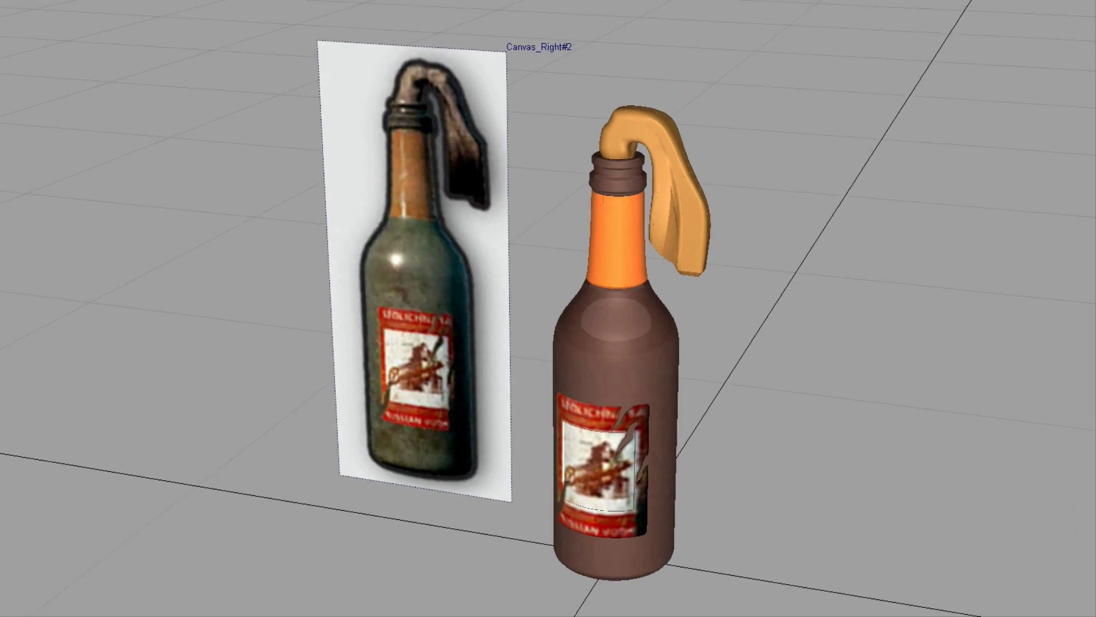
alt+drag(885, 448, 1001, 405)
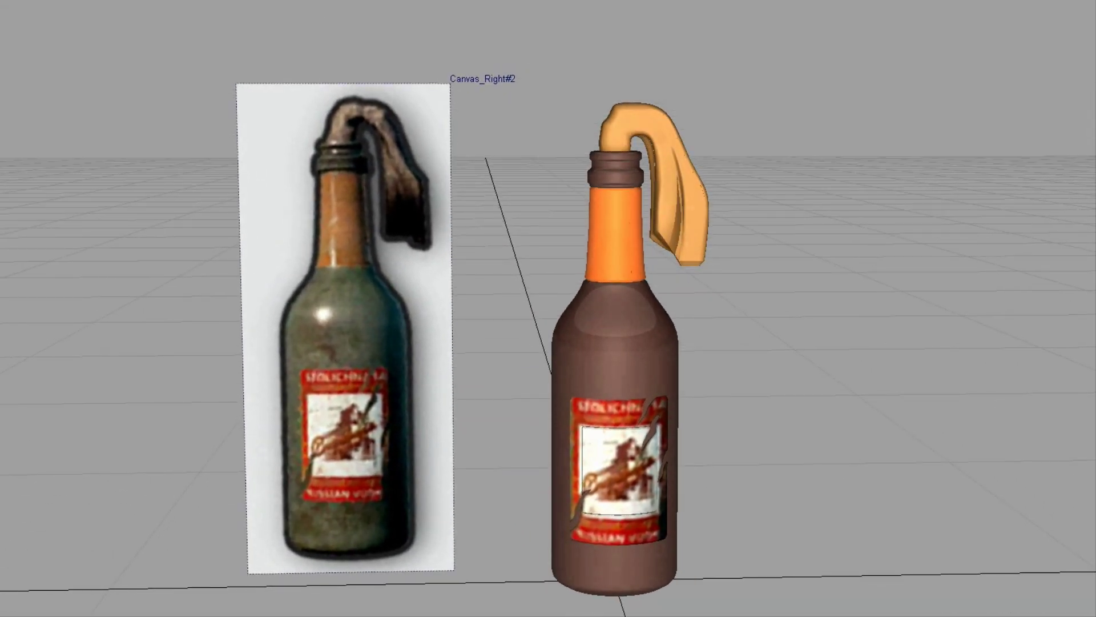